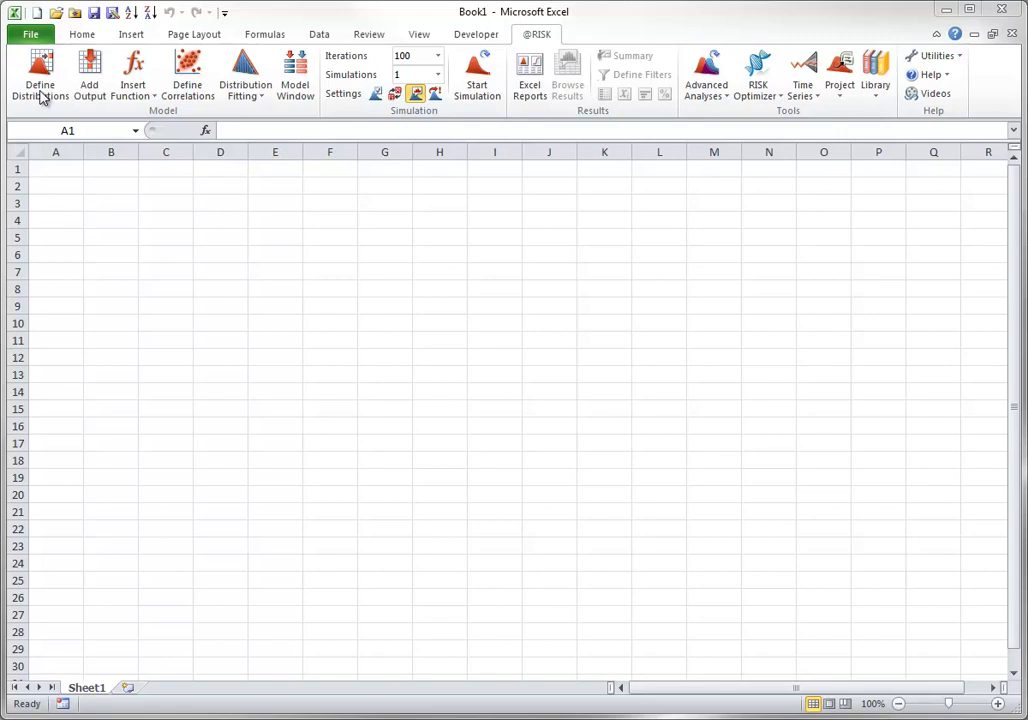
click(52, 172)
click(42, 64)
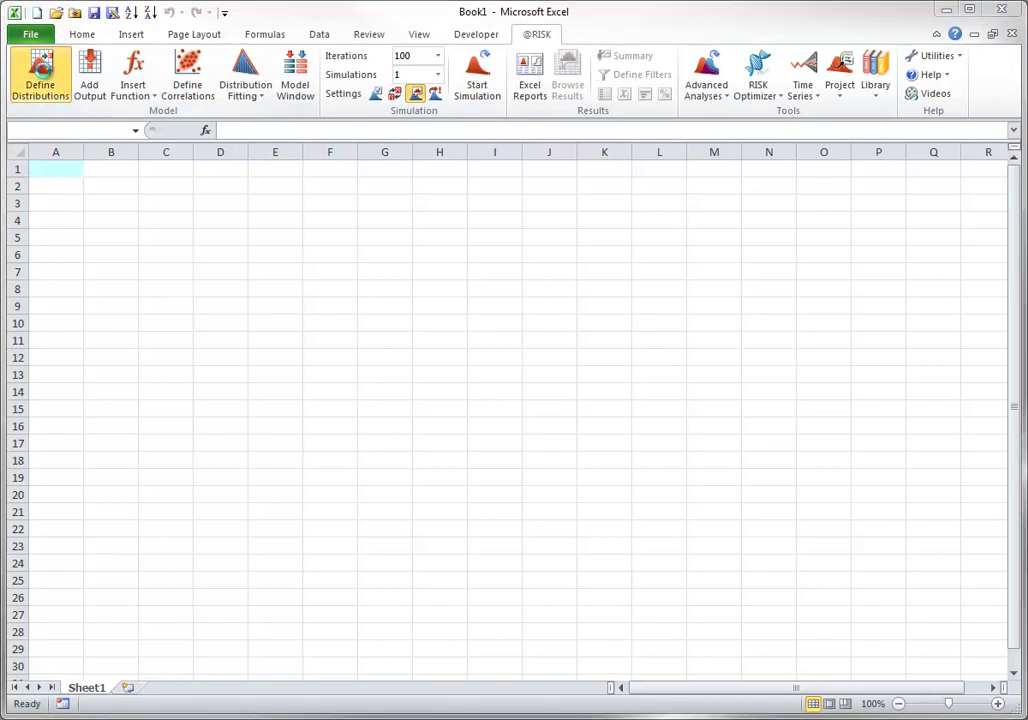
drag(131, 285, 524, 187)
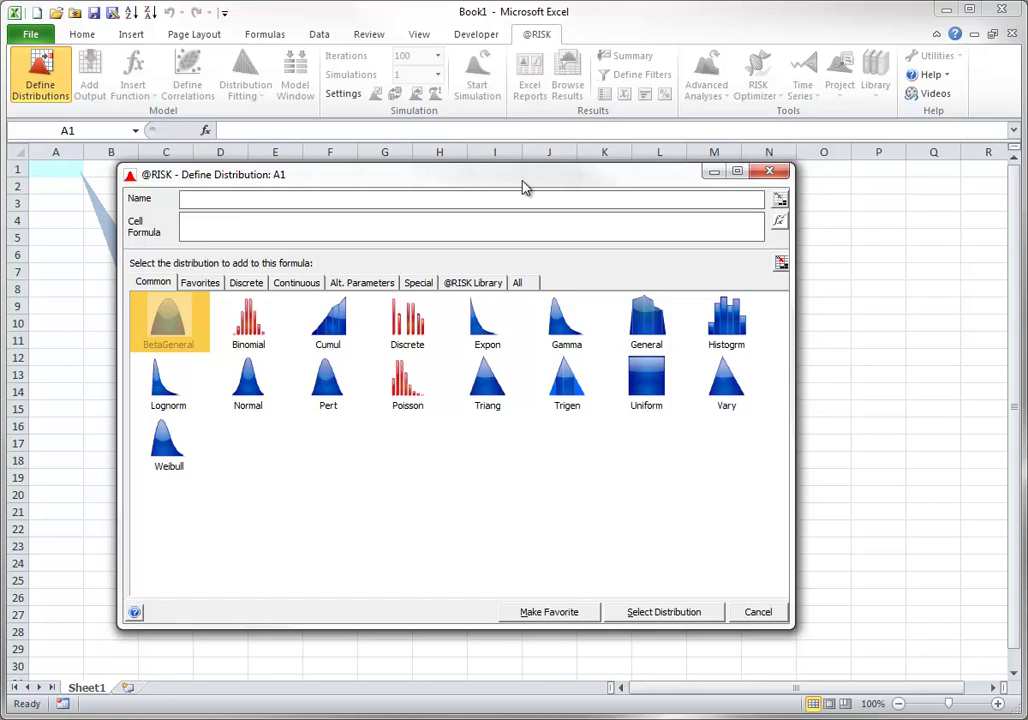
click(200, 284)
click(251, 285)
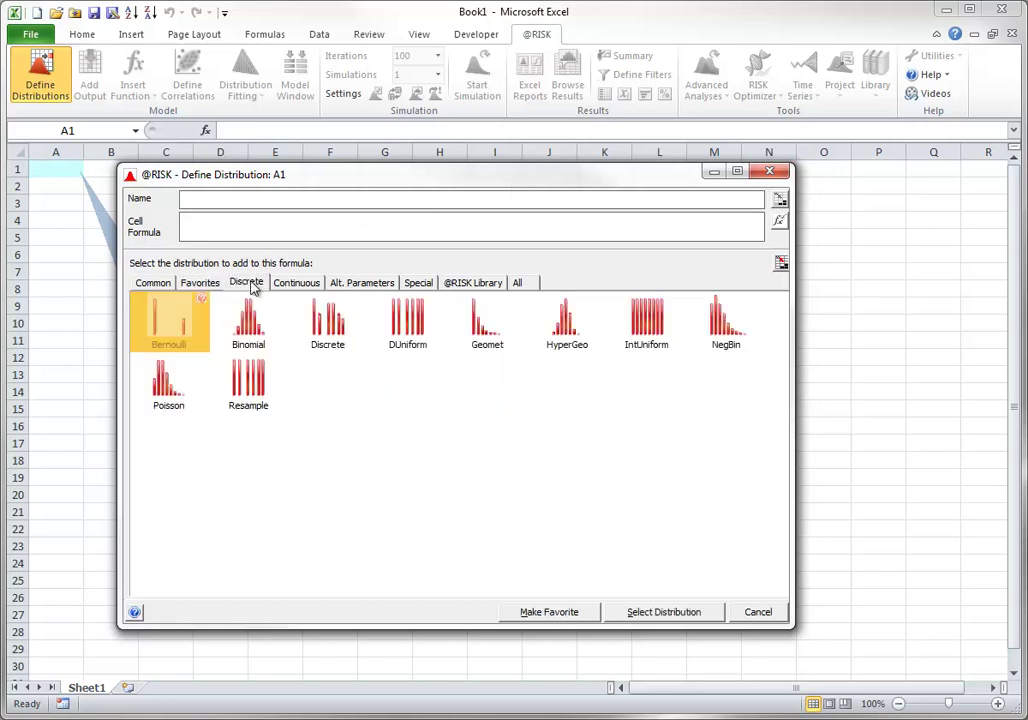
click(296, 285)
click(356, 285)
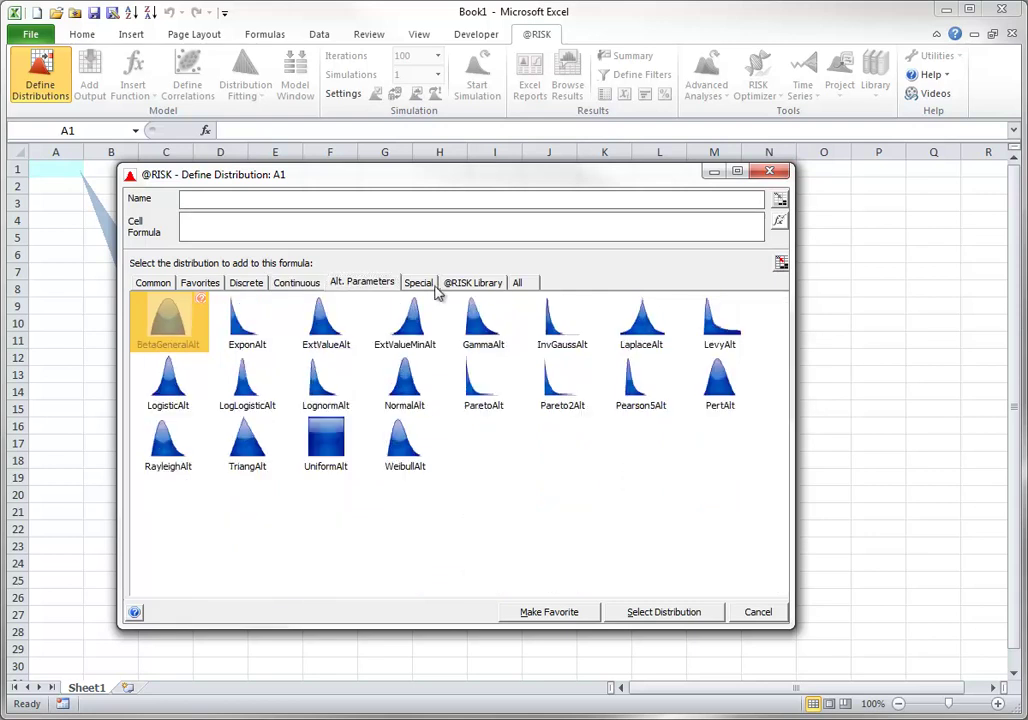
click(422, 286)
click(472, 285)
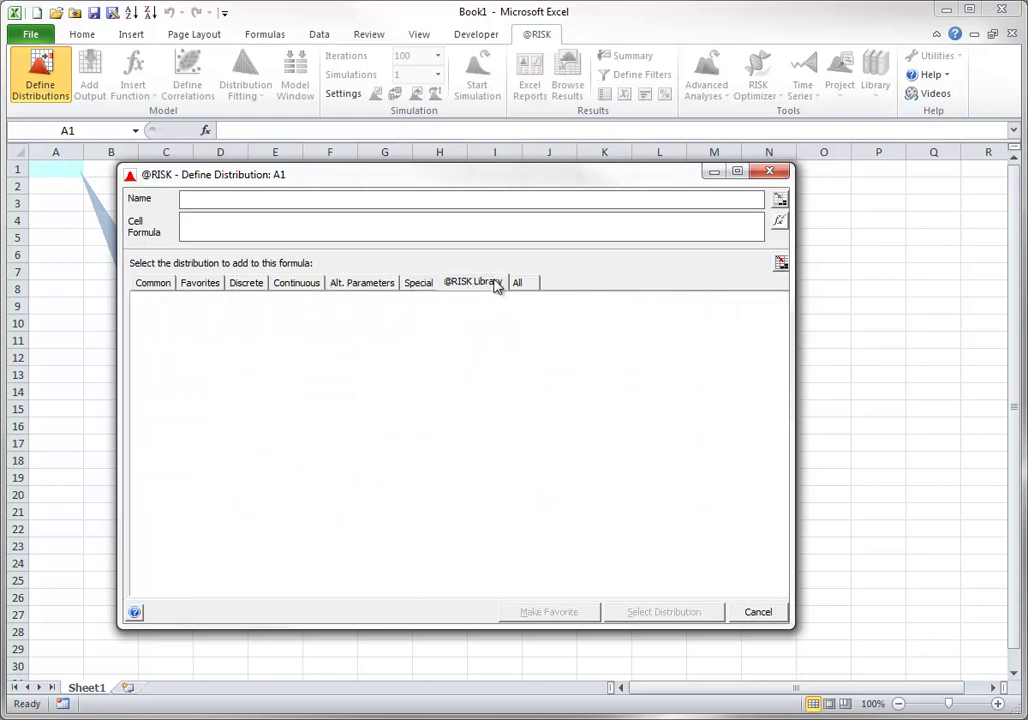
click(518, 284)
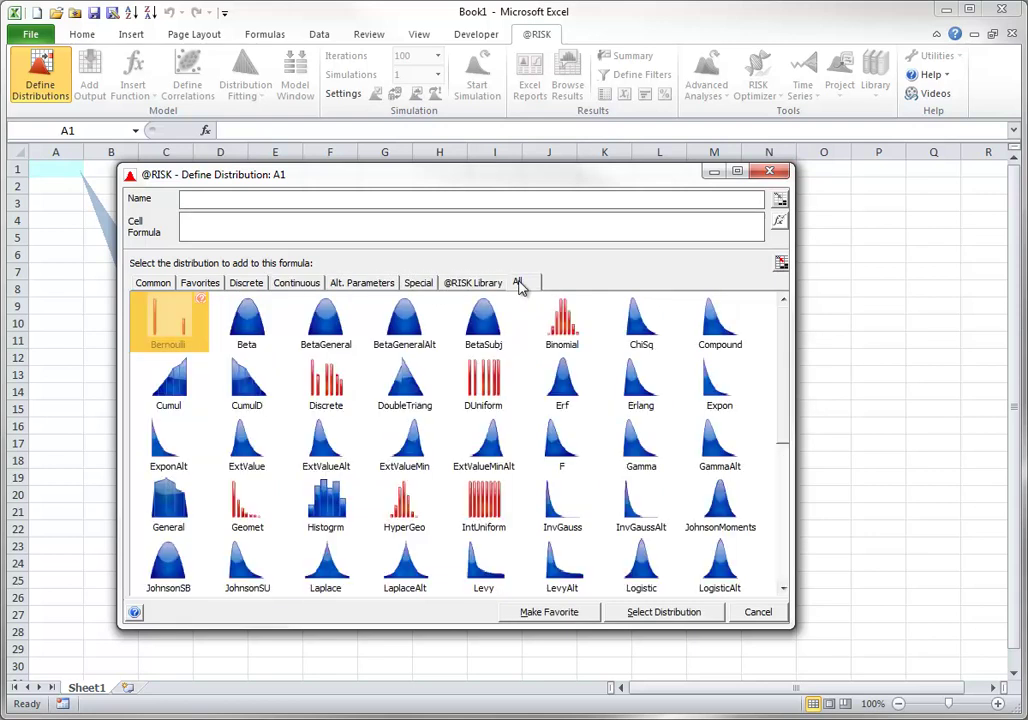
click(153, 284)
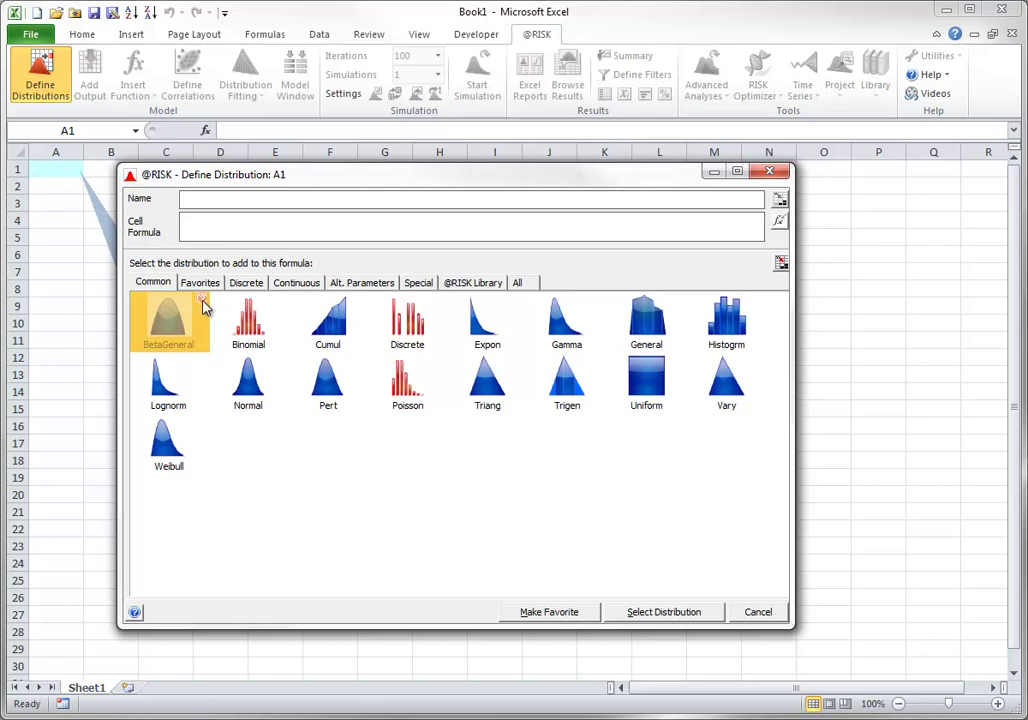
click(202, 300)
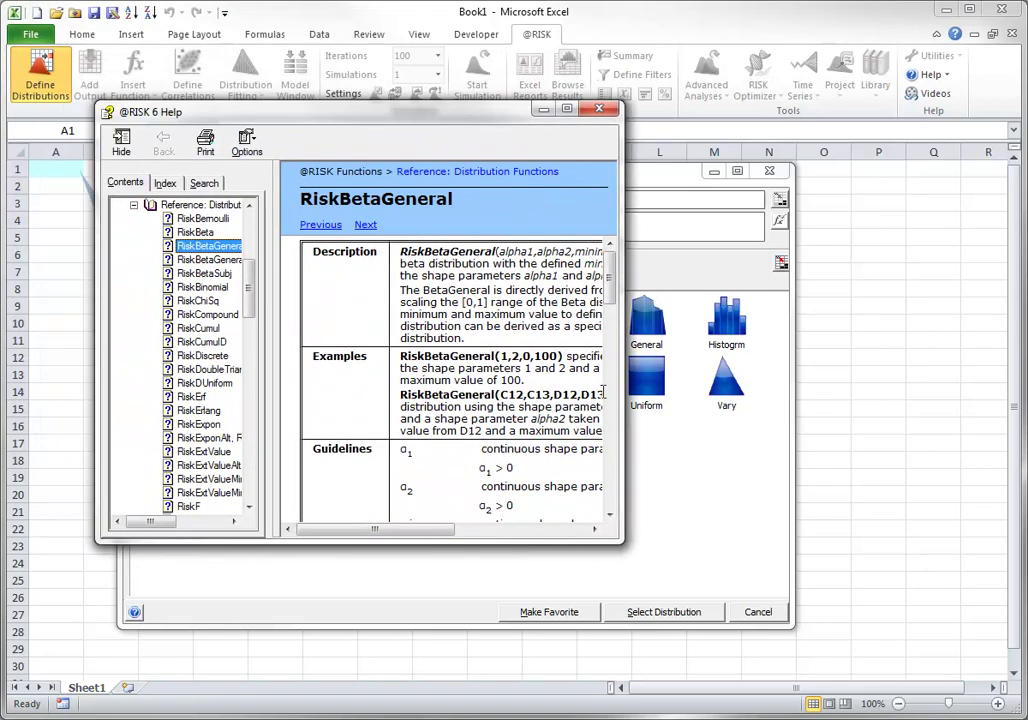
drag(622, 398, 728, 400)
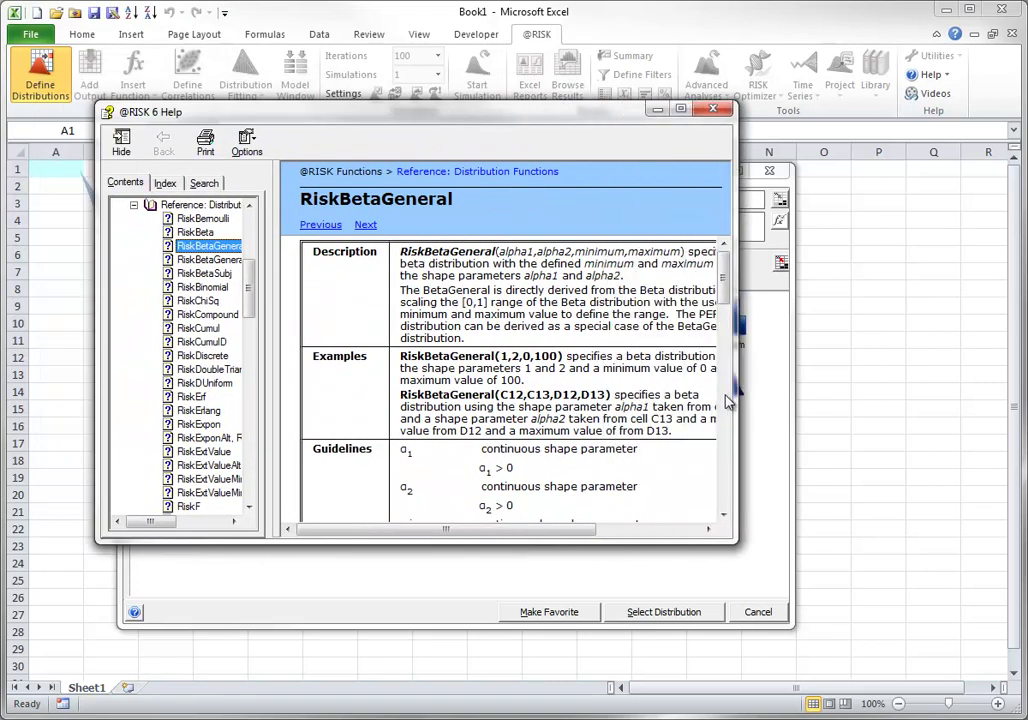
click(712, 111)
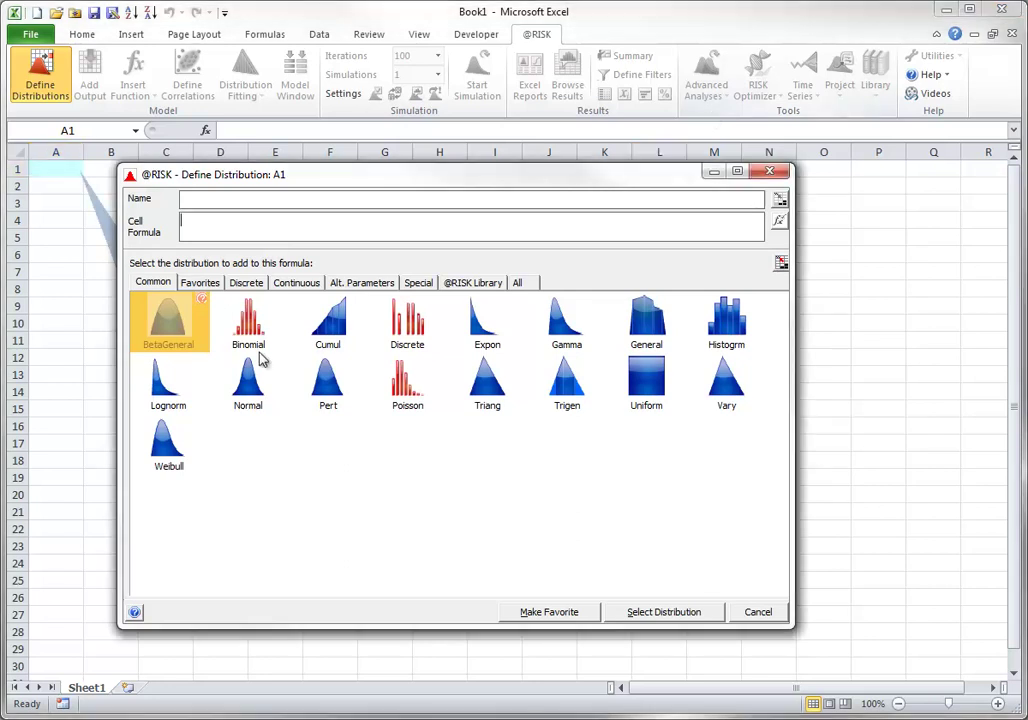
- Choose Normal for A1 and change its mean μ to 100, giving RiskNormal(100,10)
click(248, 380)
click(667, 619)
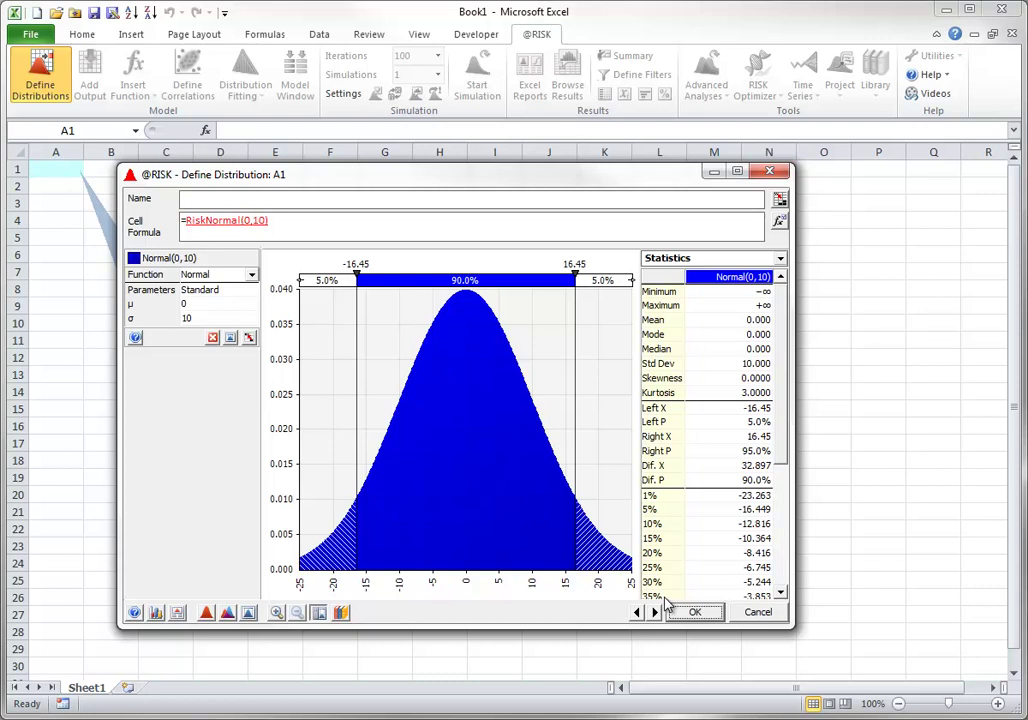
click(195, 304)
text(100)
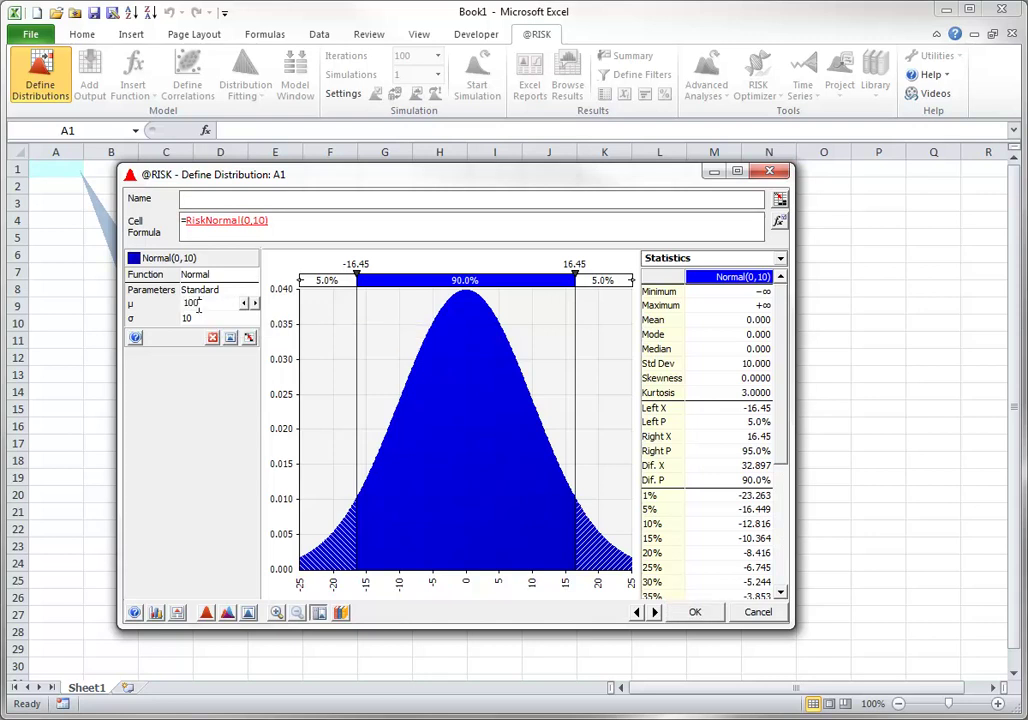
key(Tab)
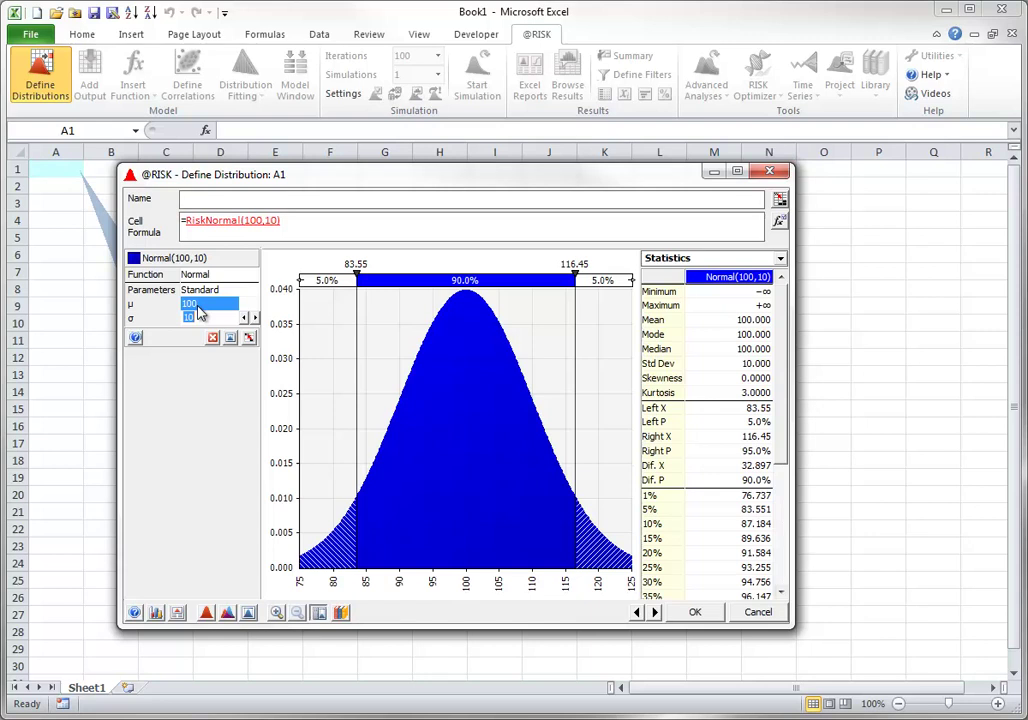
click(249, 338)
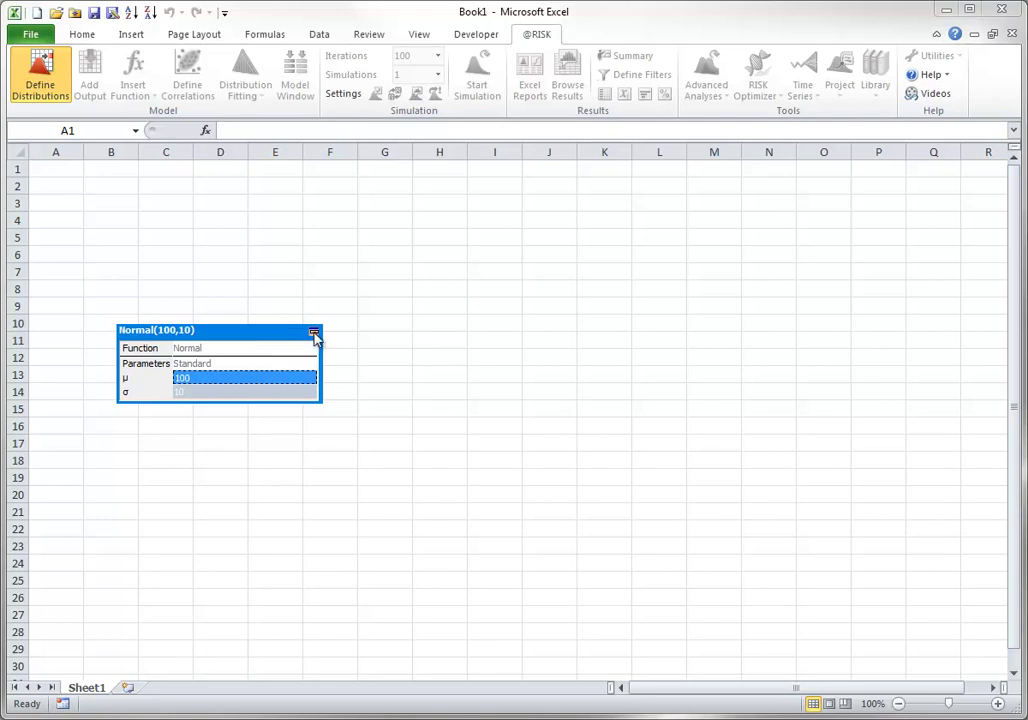
click(314, 332)
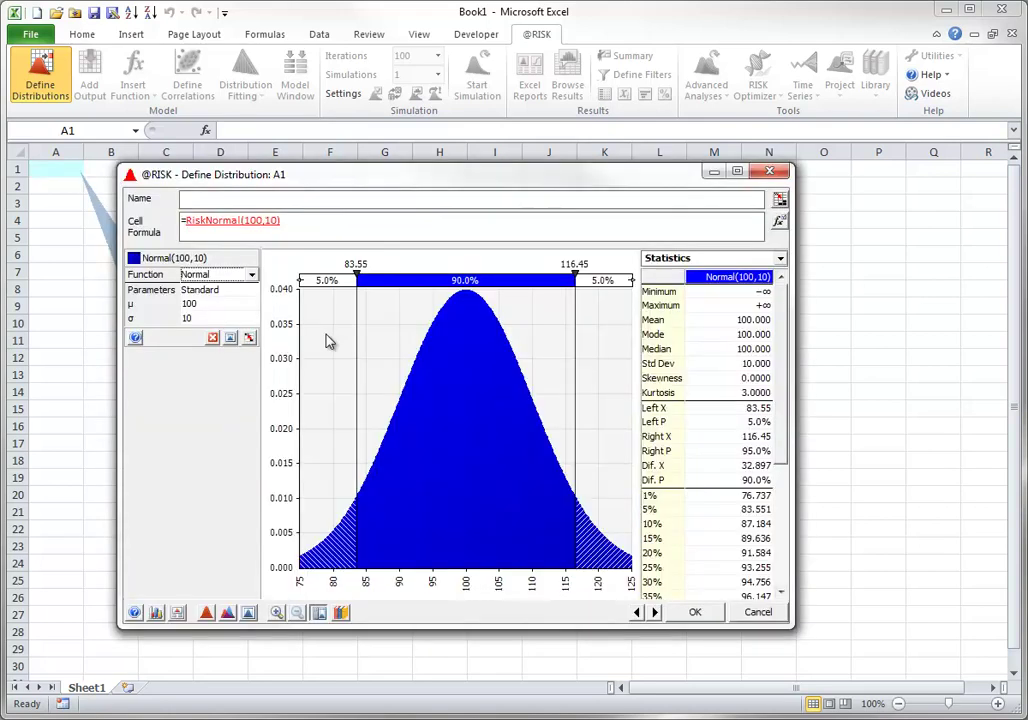
click(230, 339)
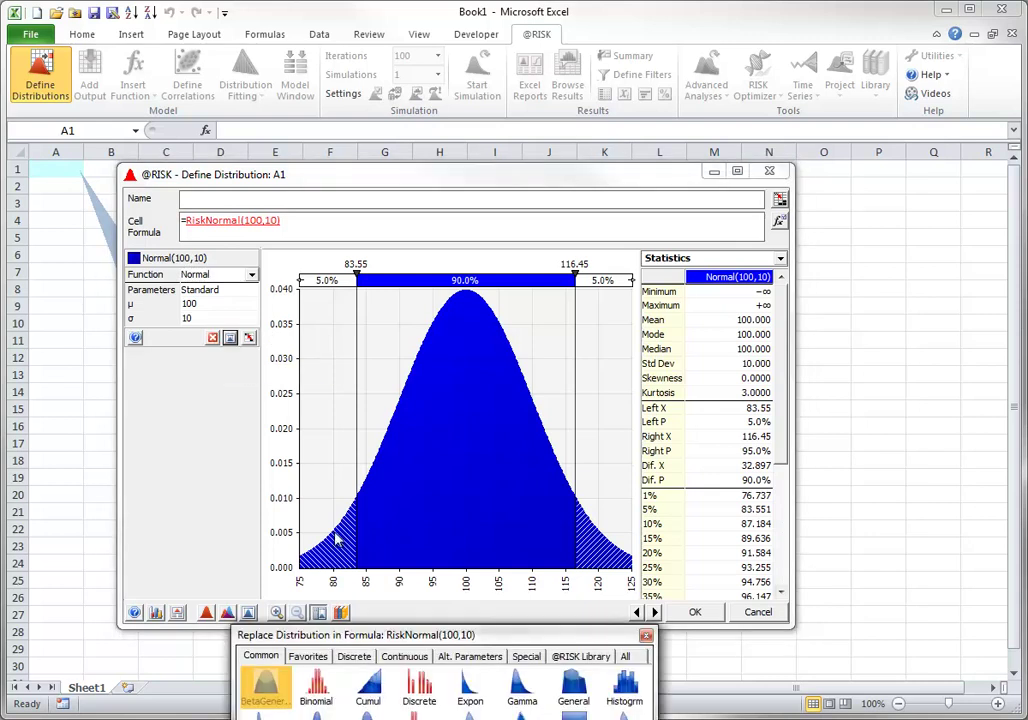
drag(416, 640, 399, 442)
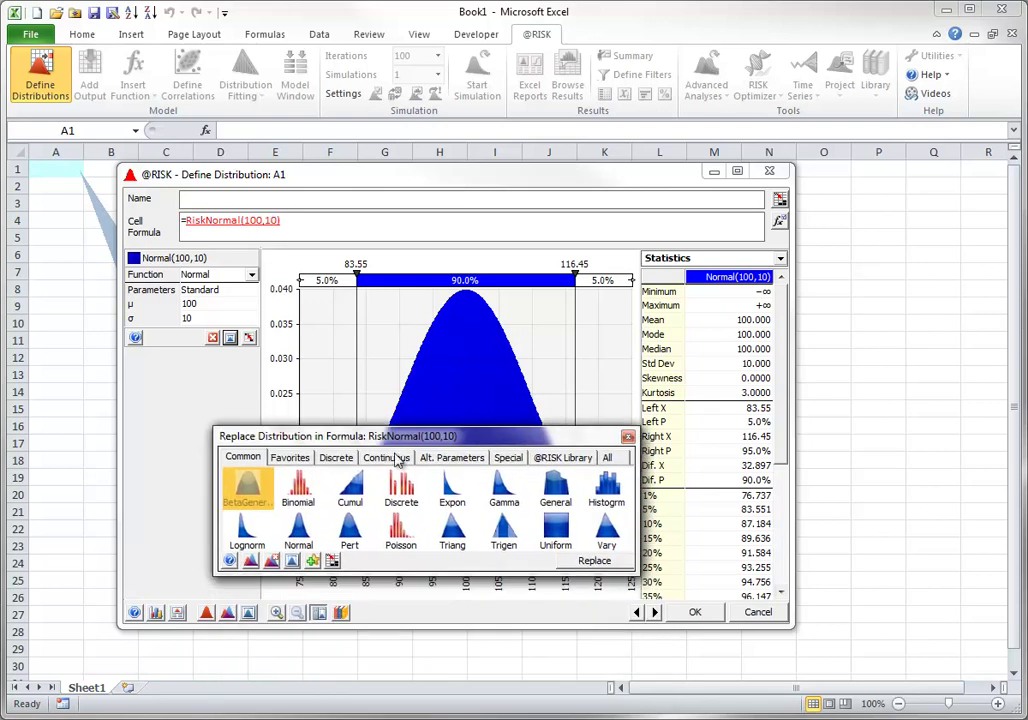
click(628, 437)
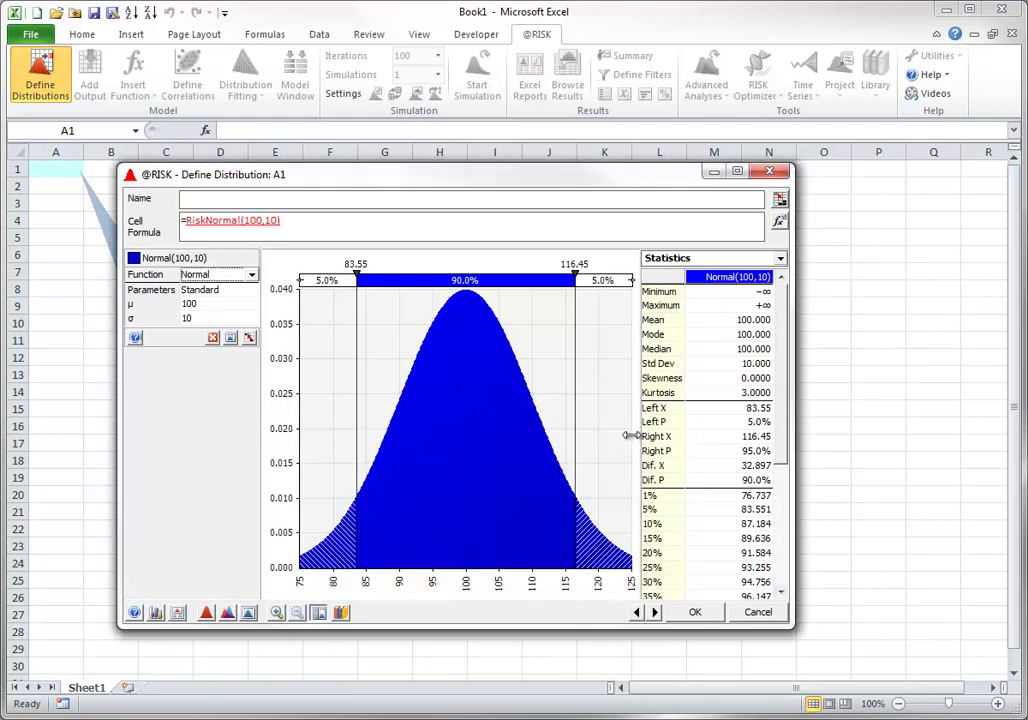
click(252, 278)
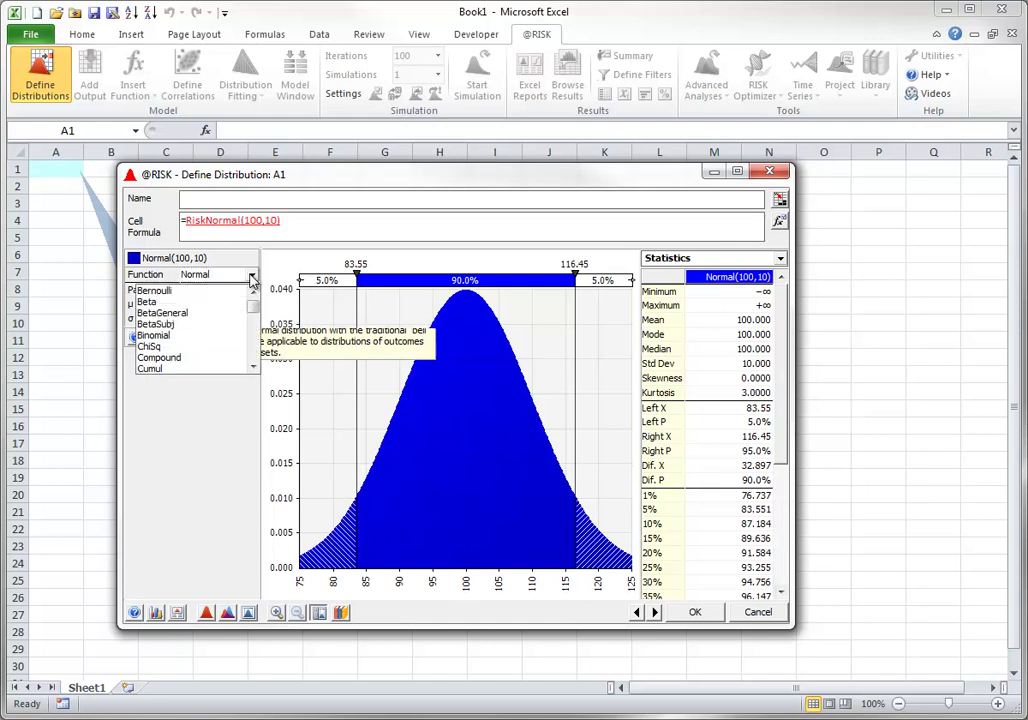
click(252, 279)
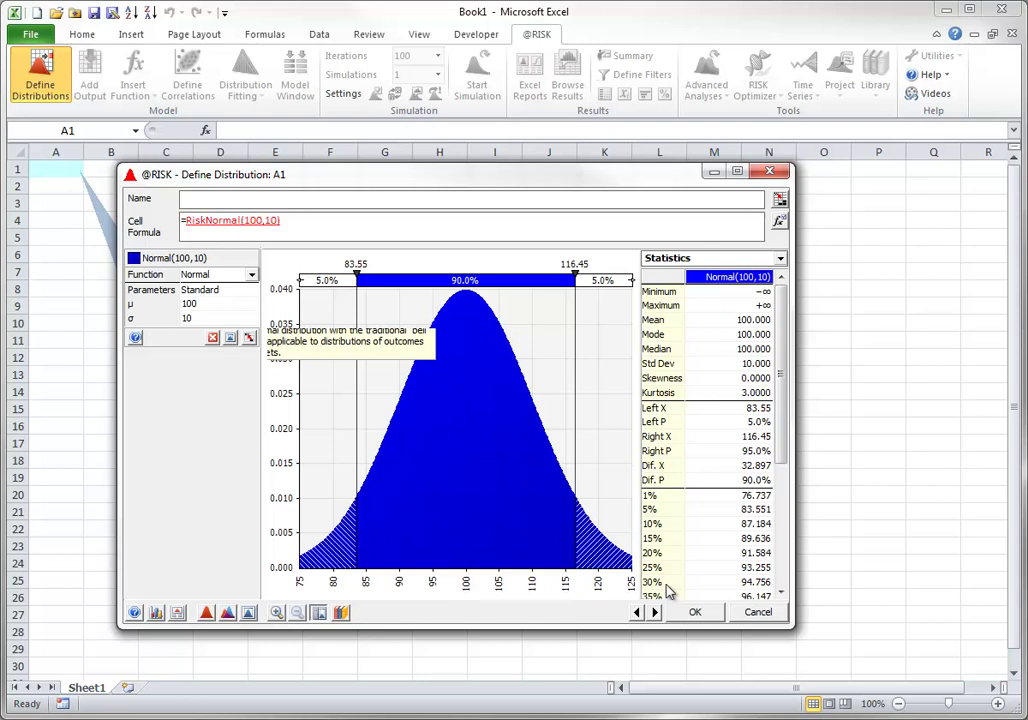
click(780, 258)
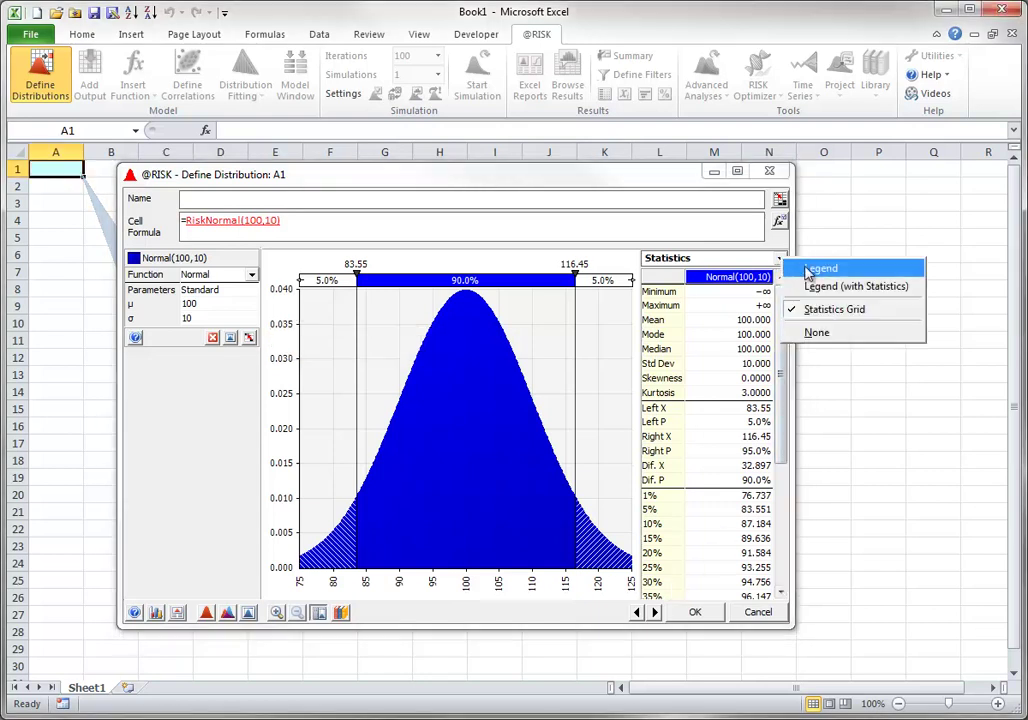
click(797, 269)
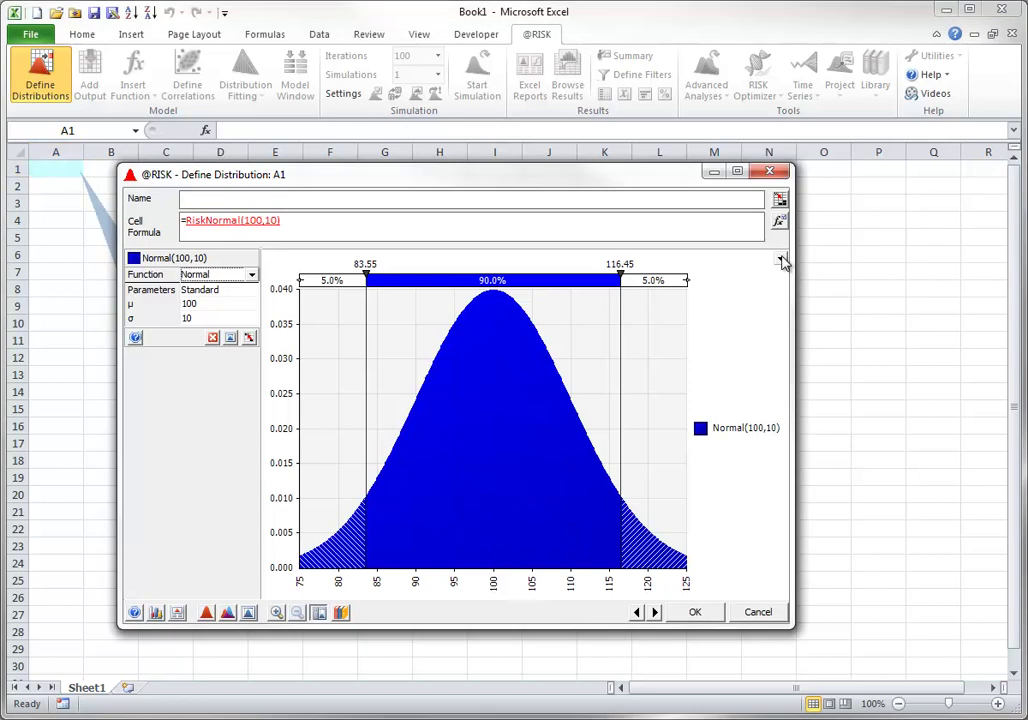
click(780, 258)
click(800, 288)
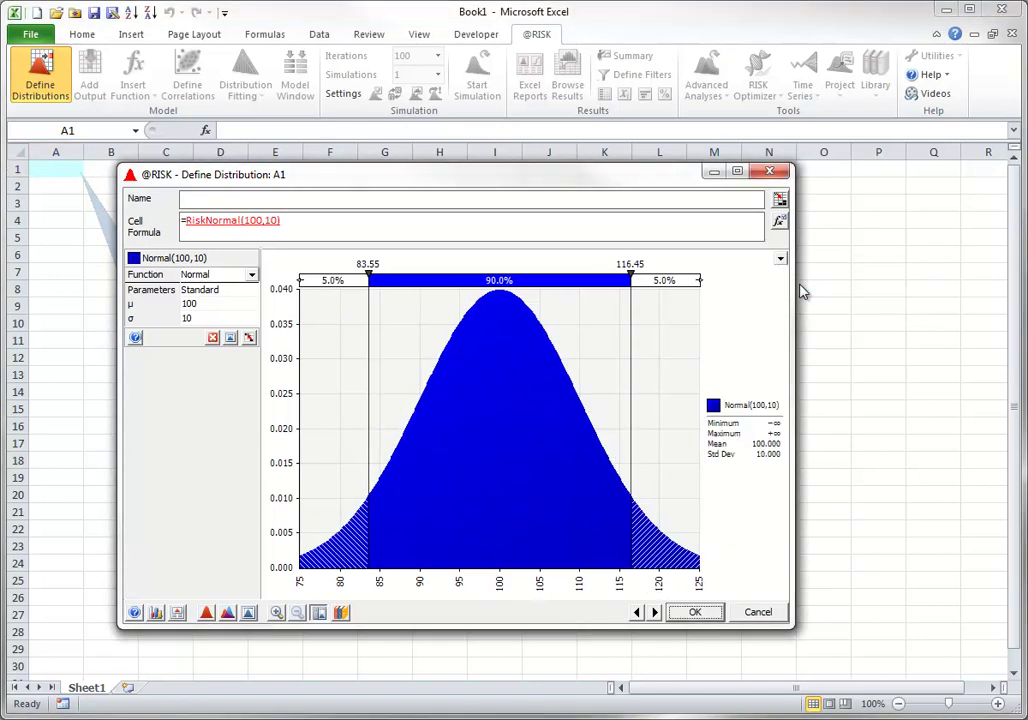
click(781, 261)
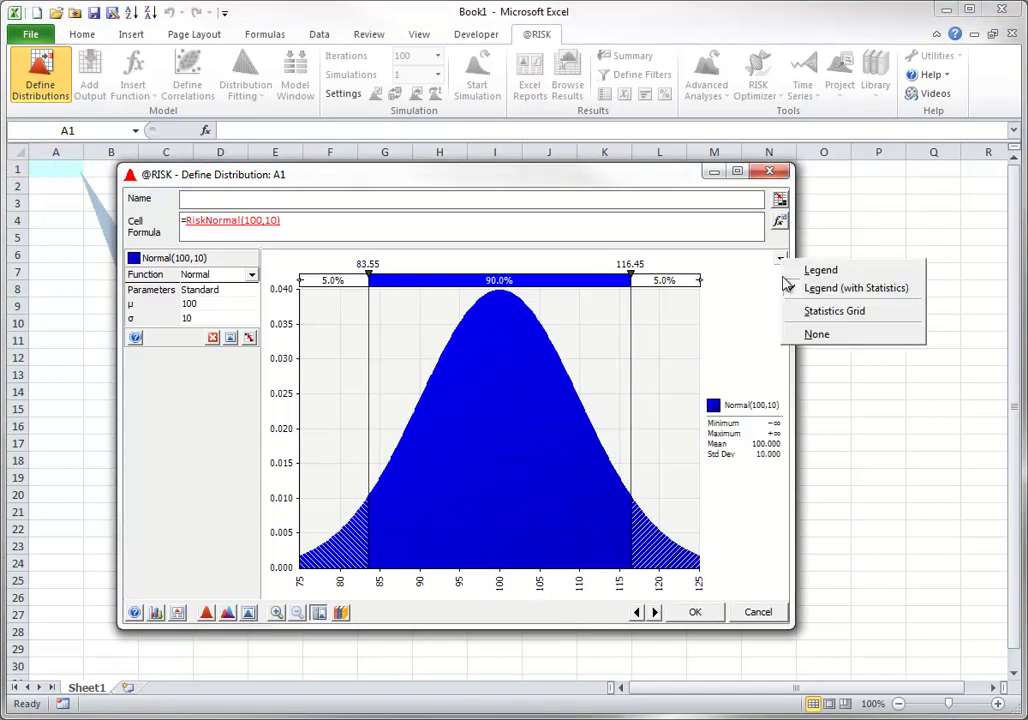
click(815, 335)
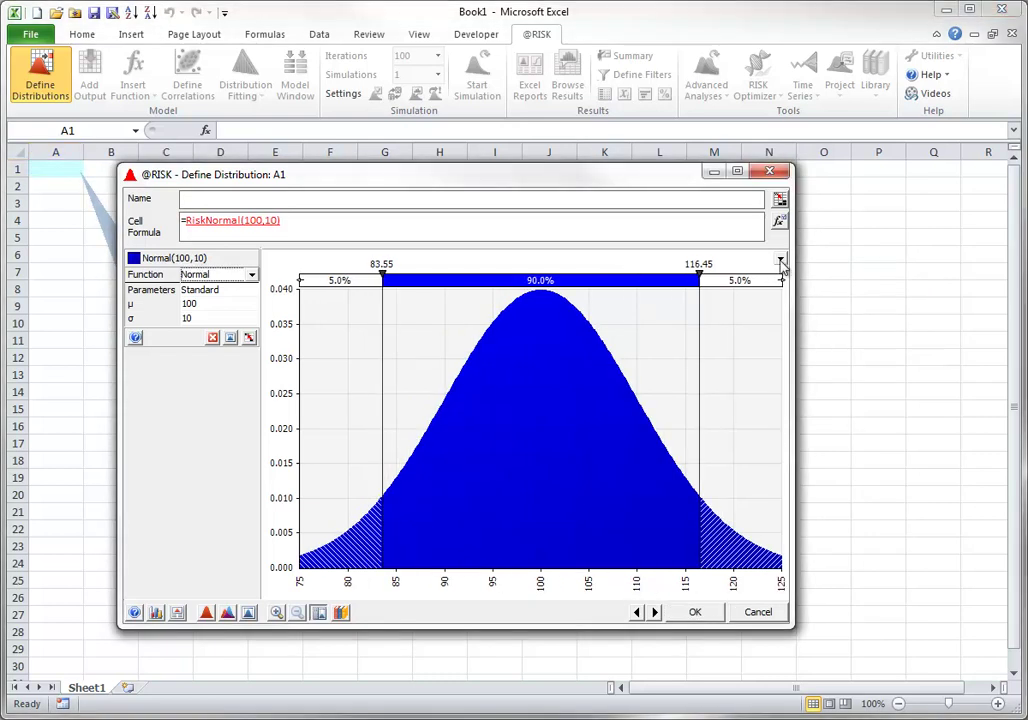
click(780, 258)
click(806, 314)
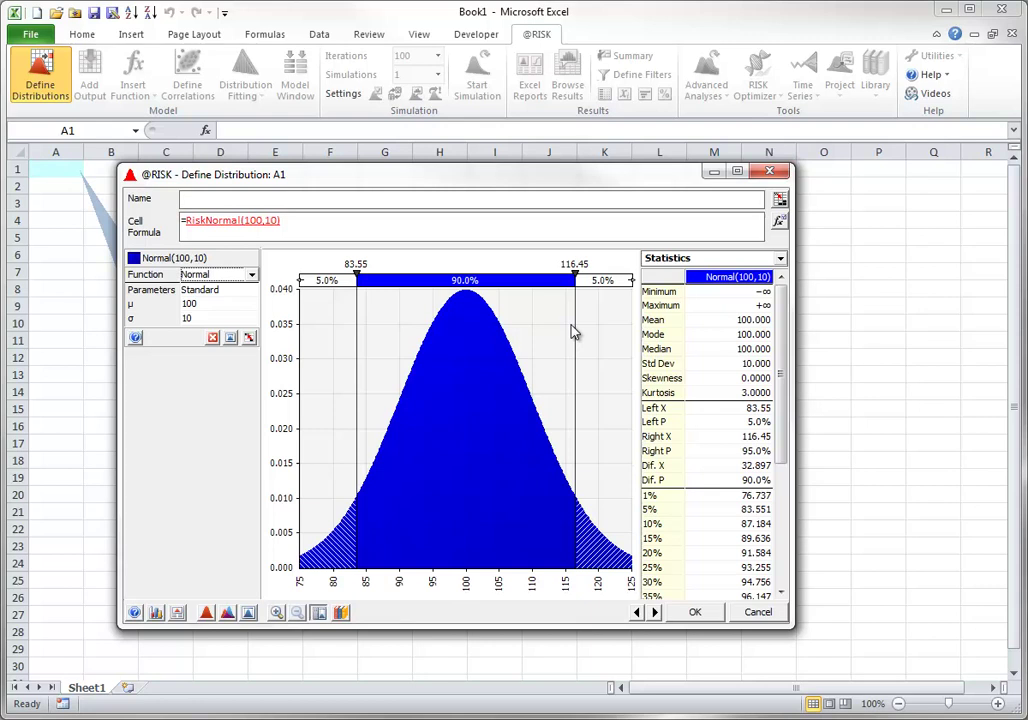
- Set the graph's left delimiter to 85 and its right delimiter to 113
click(356, 264)
text(85)
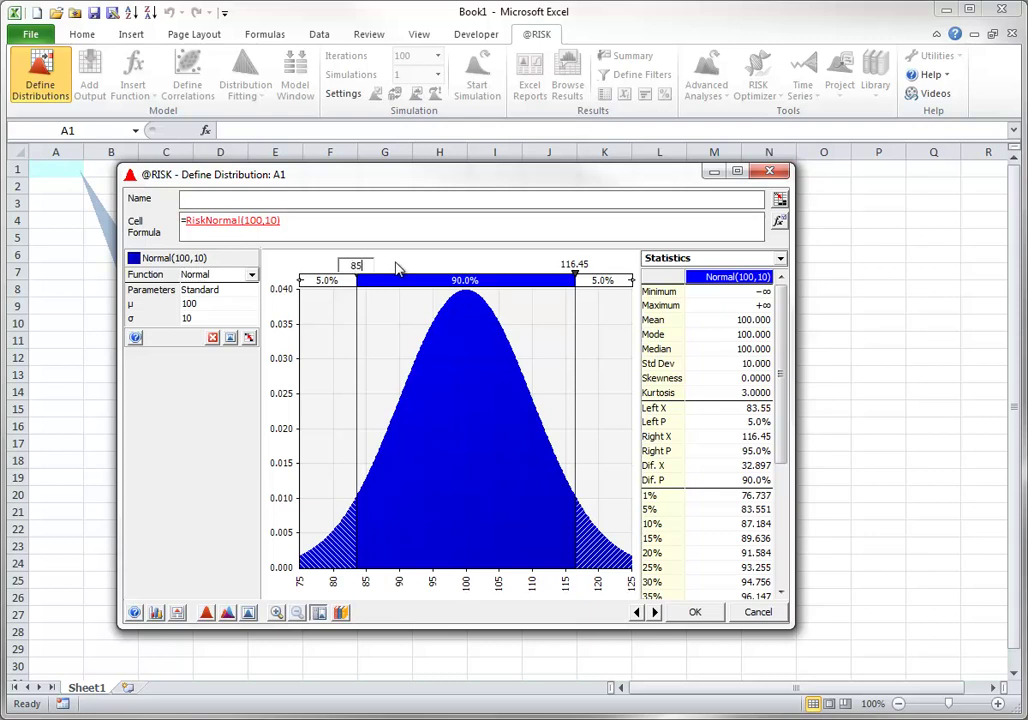
key(Return)
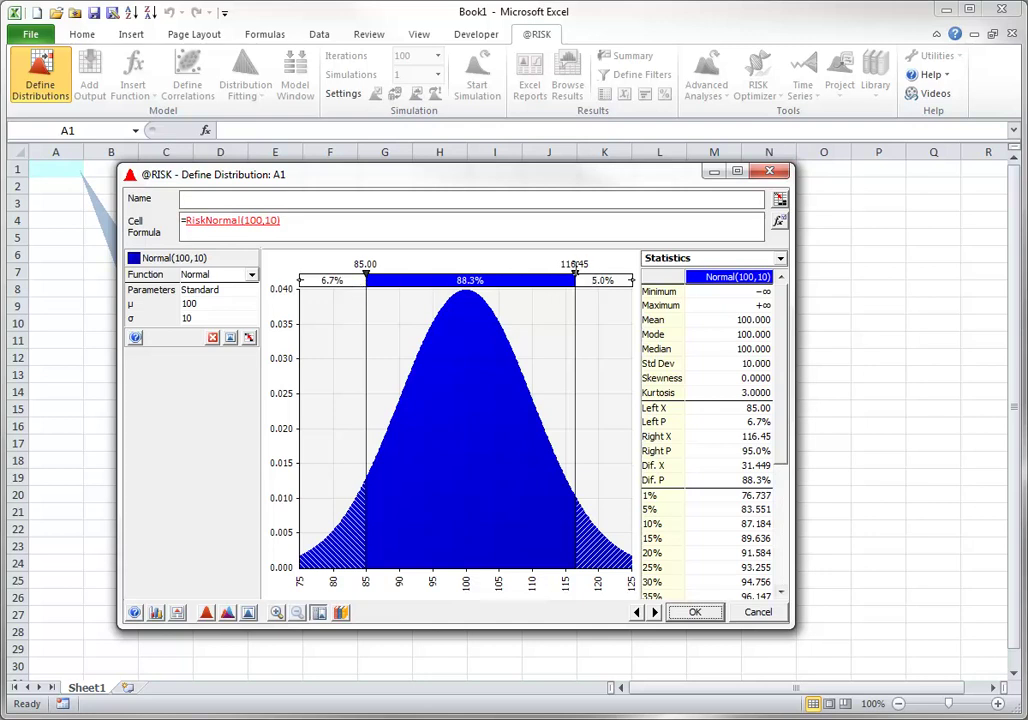
click(575, 265)
text(113)
key(Return)
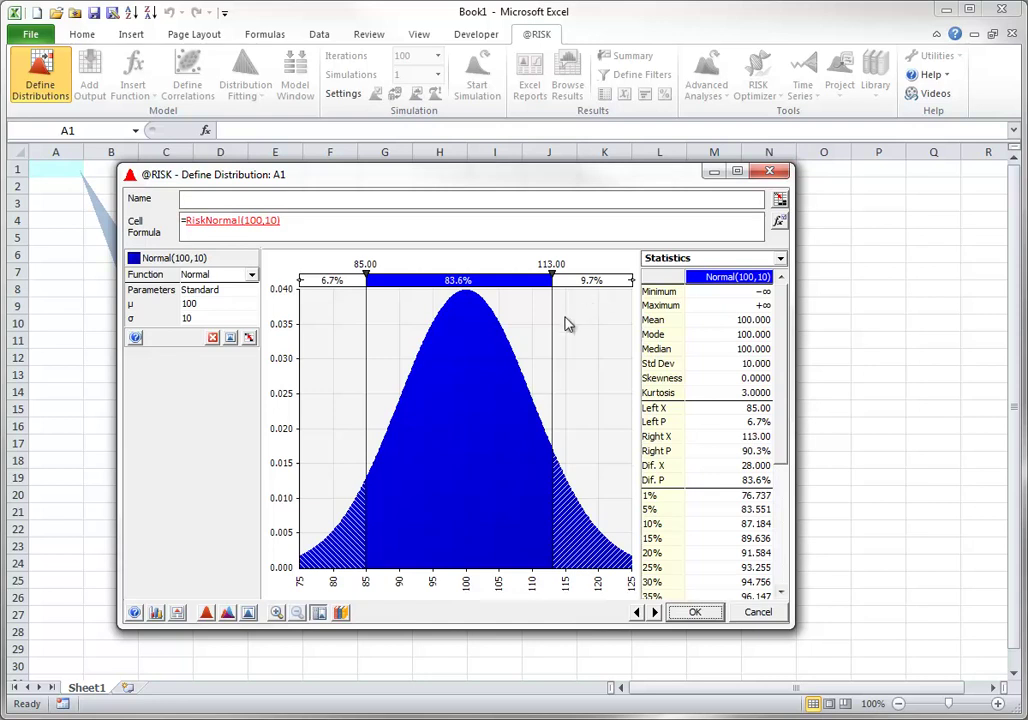
- Set the left tail to 7.5% and the right tail to 15%, placing delimiters at 85.60 and 110.36
mouse_move(551, 326)
mouse_down()
mouse_move(591, 332)
mouse_move(545, 344)
mouse_up()
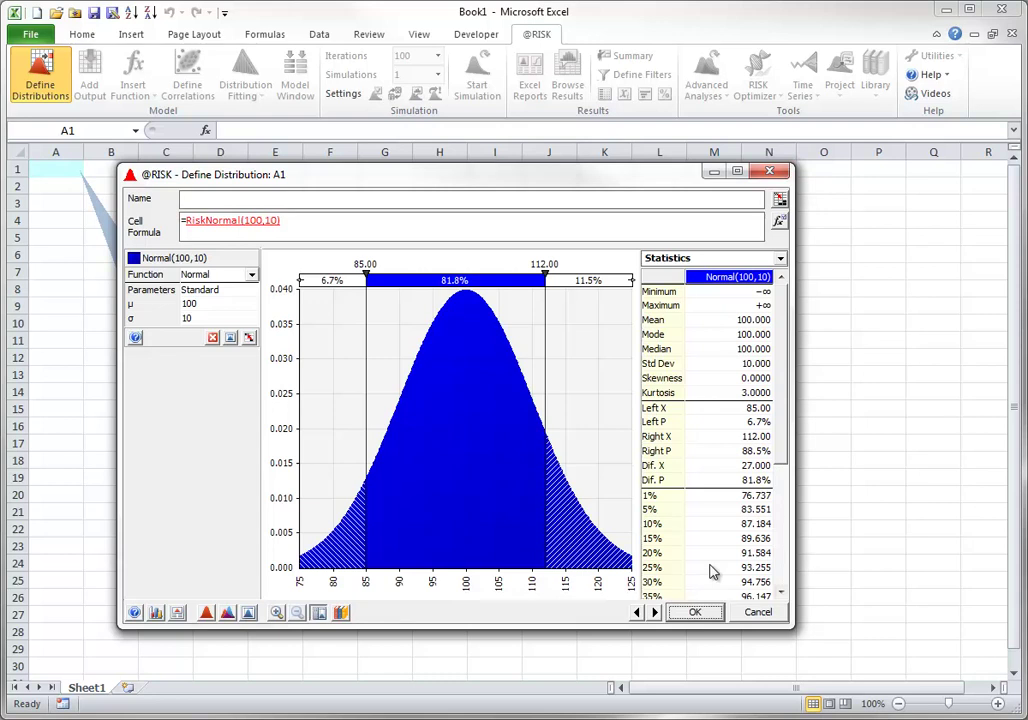
click(338, 282)
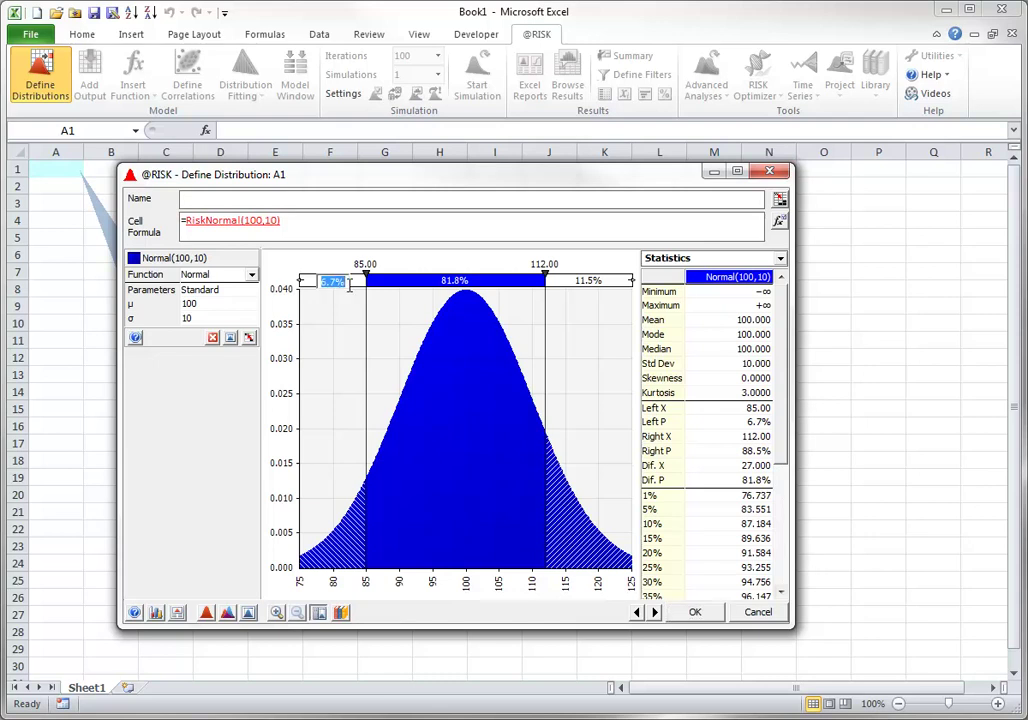
text(7.5)
key(Return)
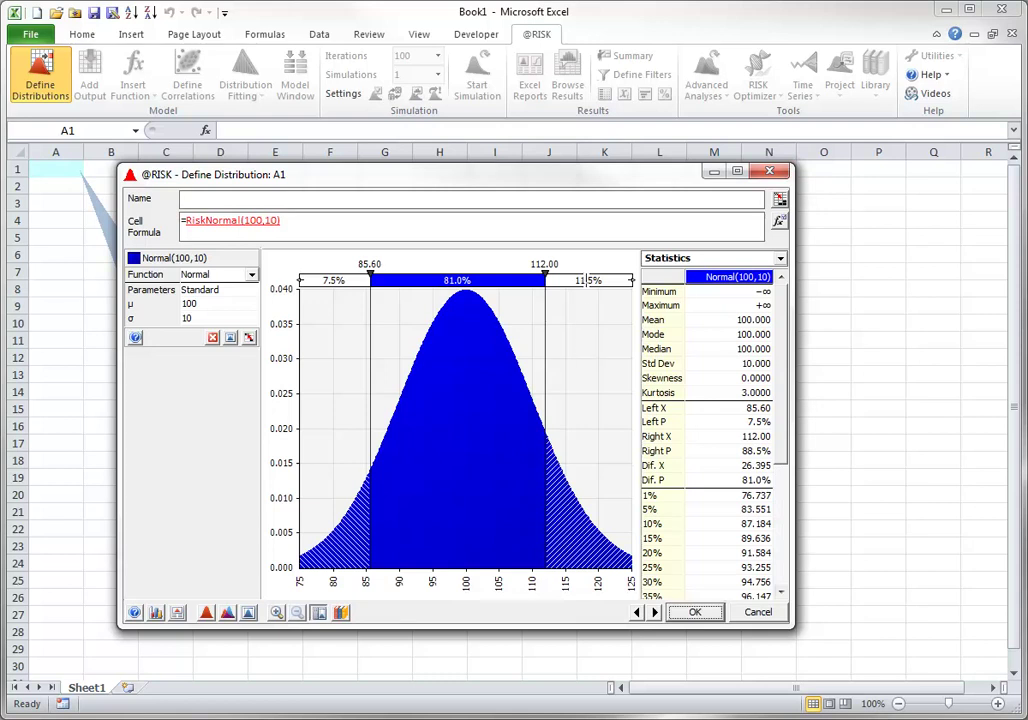
double_click(578, 280)
text(15)
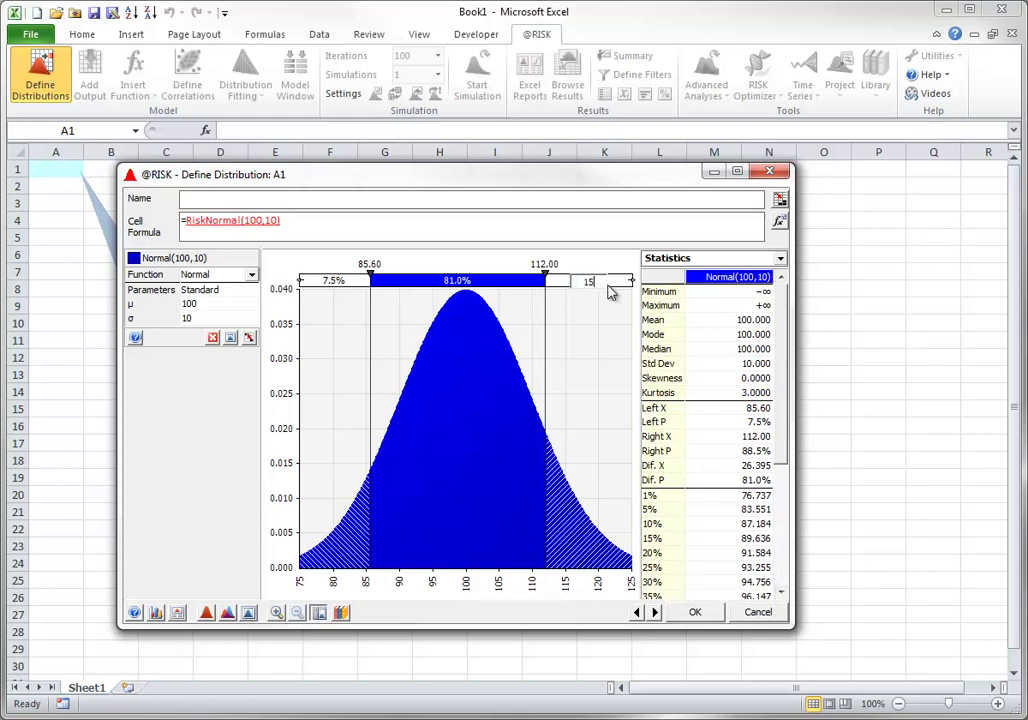
key(Return)
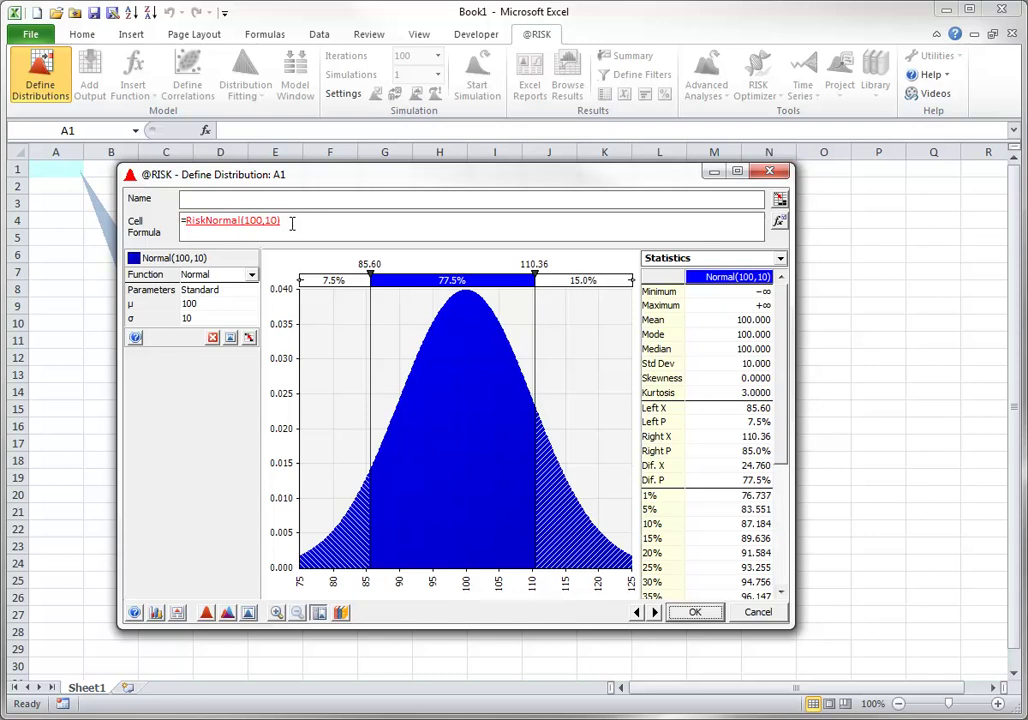
click(697, 613)
double_click(62, 169)
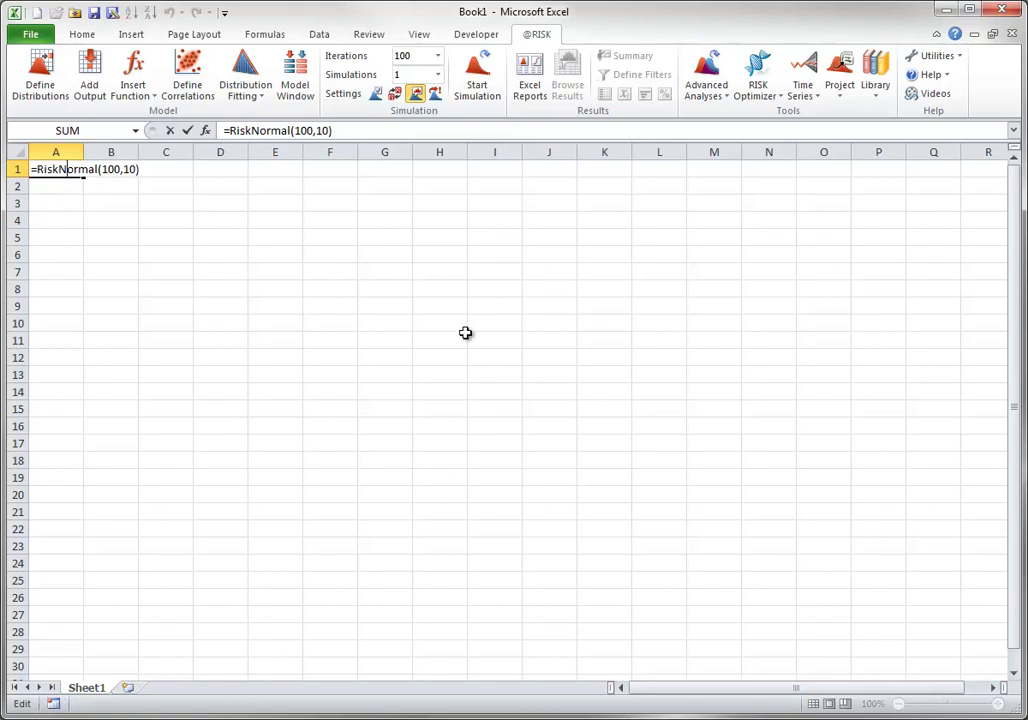
key(Escape)
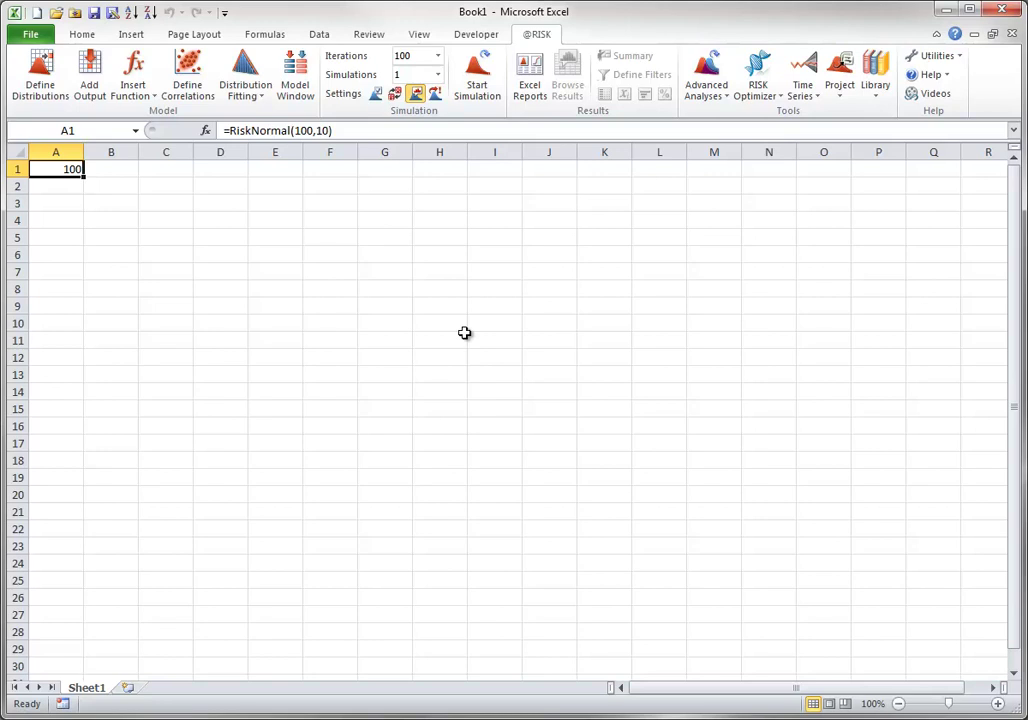
click(40, 72)
drag(215, 280, 655, 185)
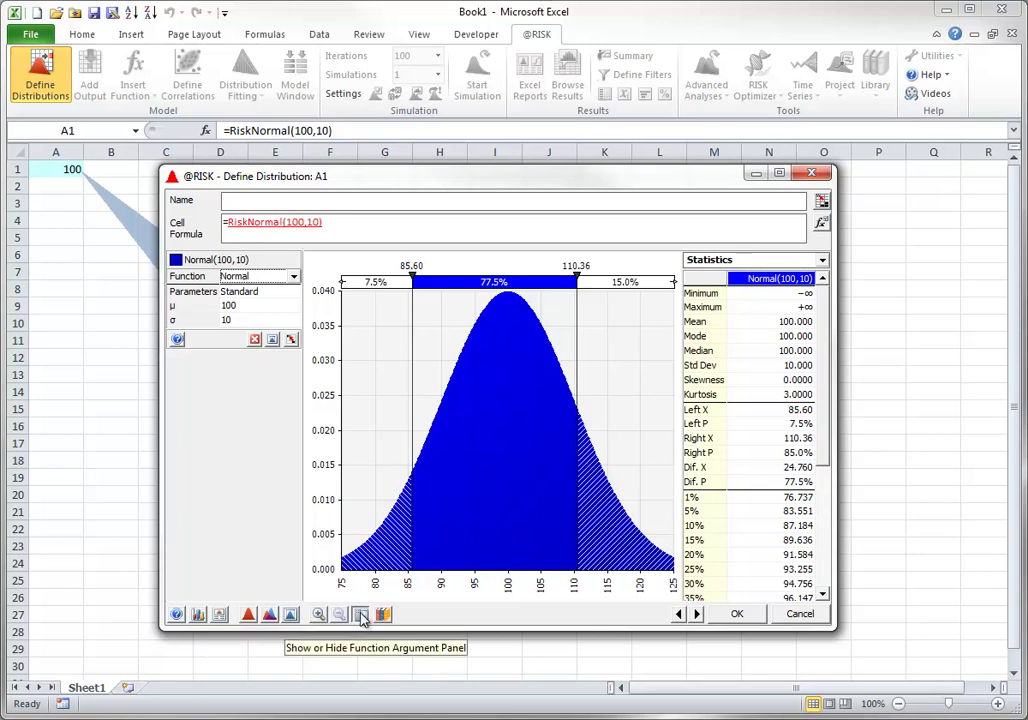
click(361, 614)
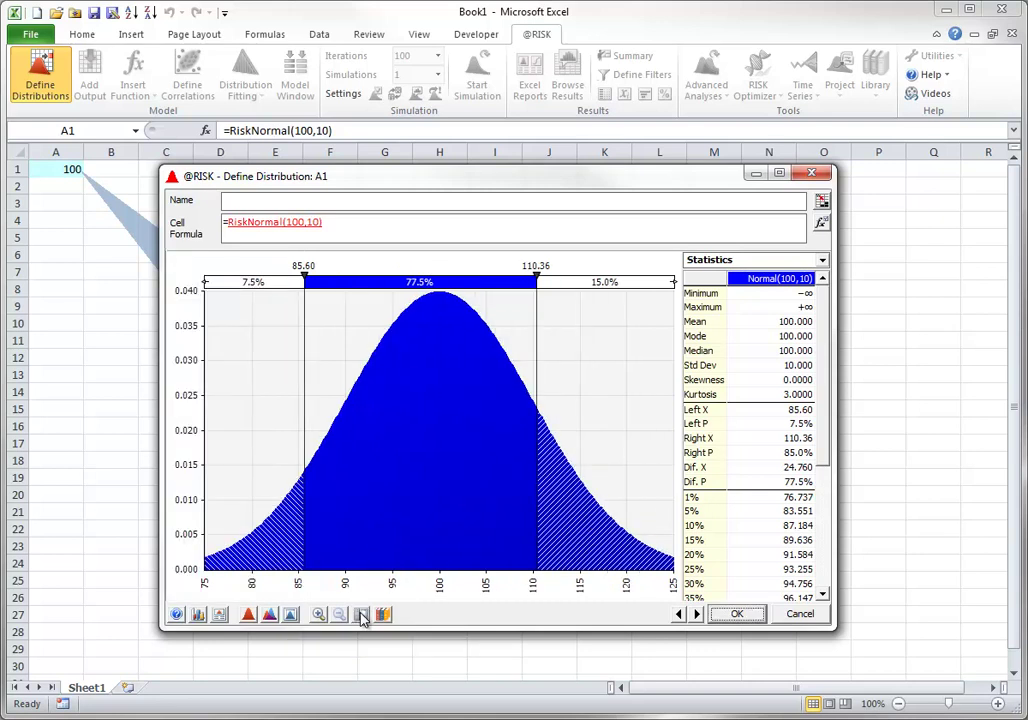
click(361, 614)
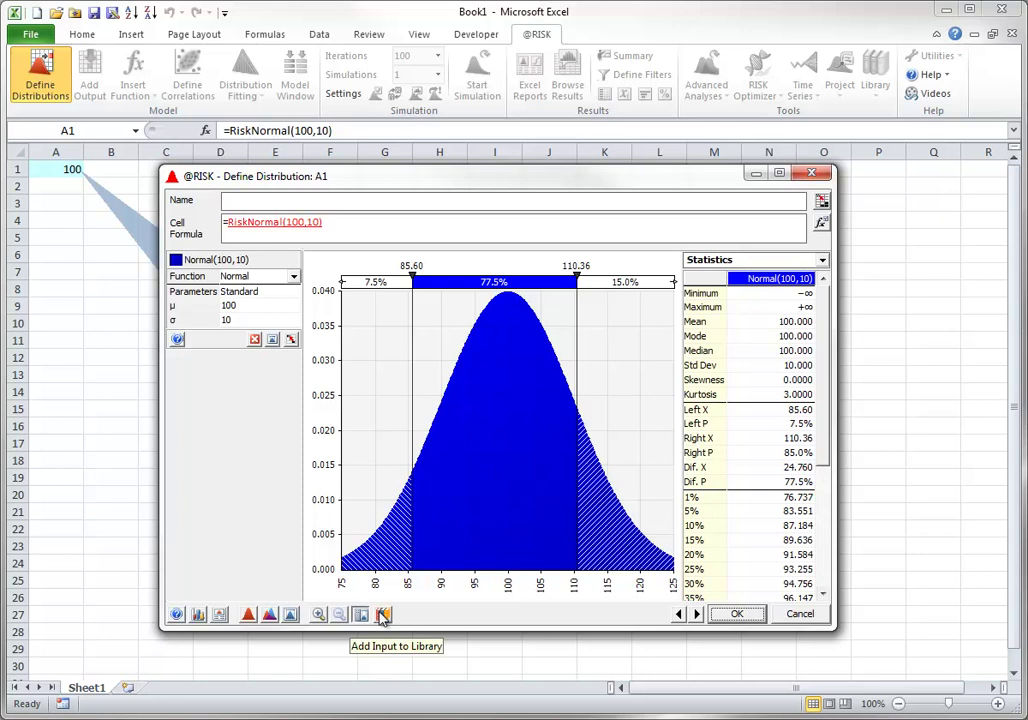
click(250, 615)
click(288, 646)
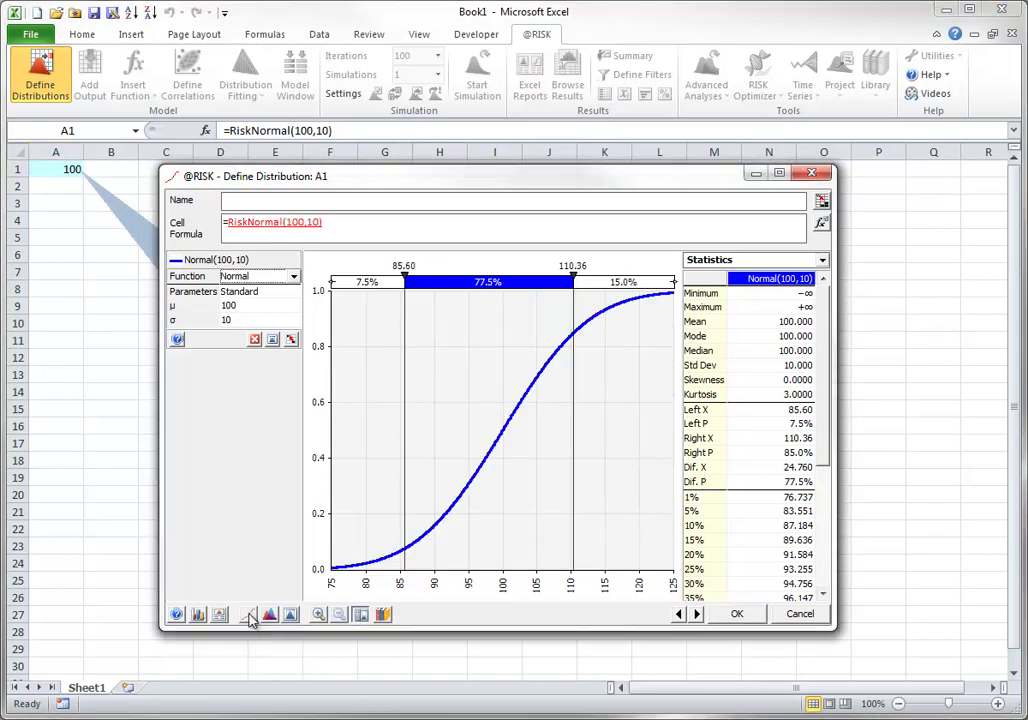
click(250, 615)
click(293, 630)
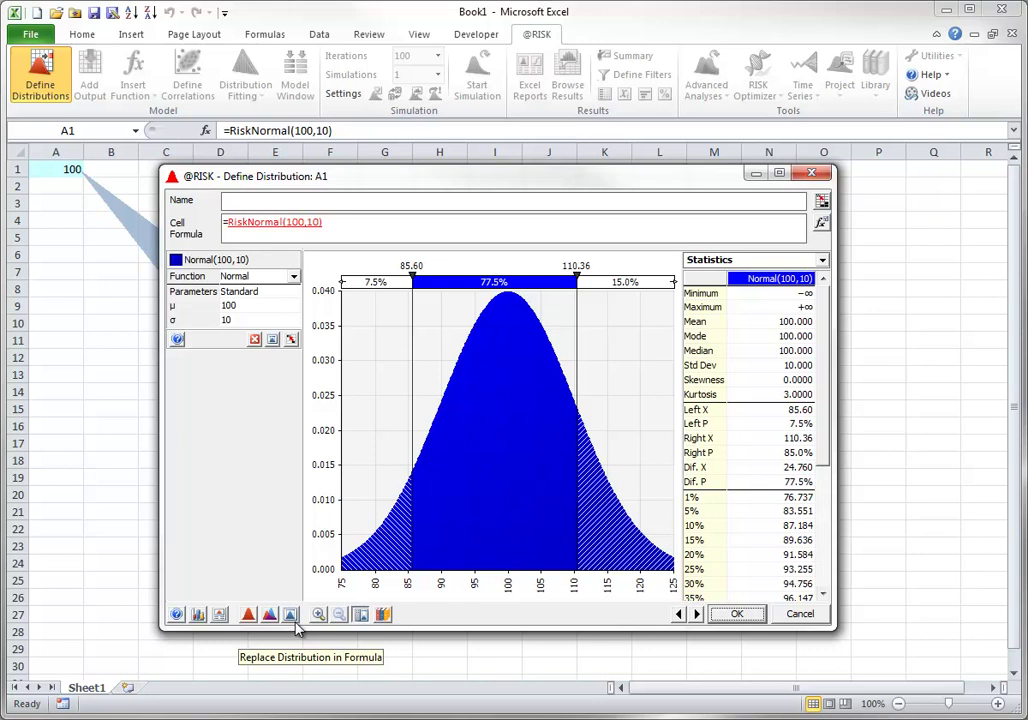
- Copy the Normal(100,10) graph as an image, close the window, and paste it at cell D1
click(219, 614)
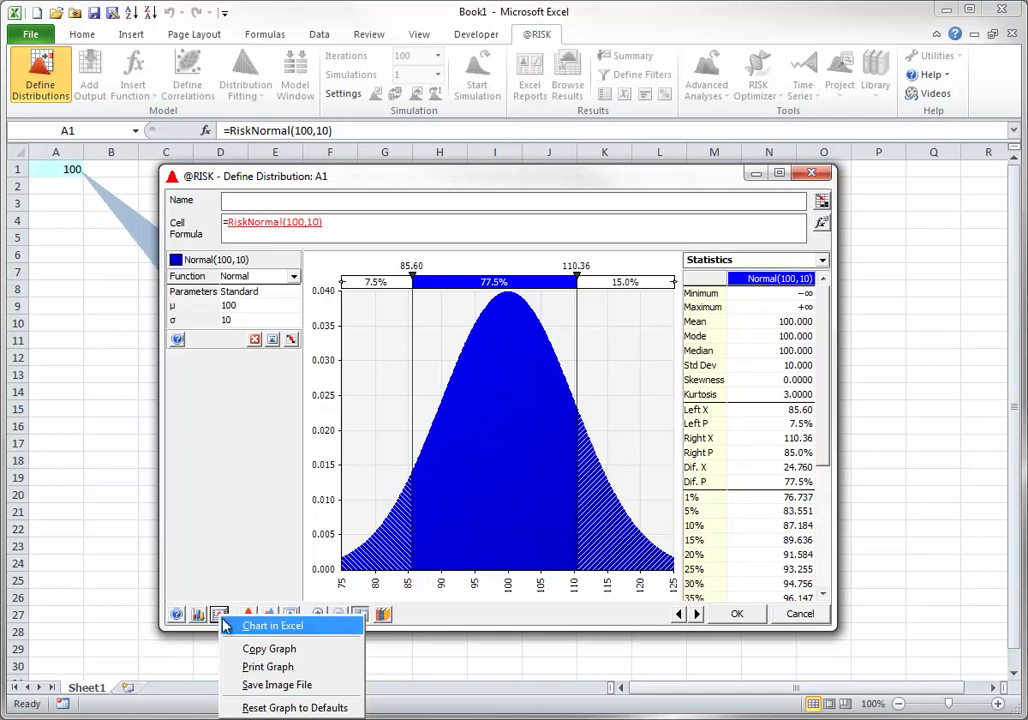
click(255, 650)
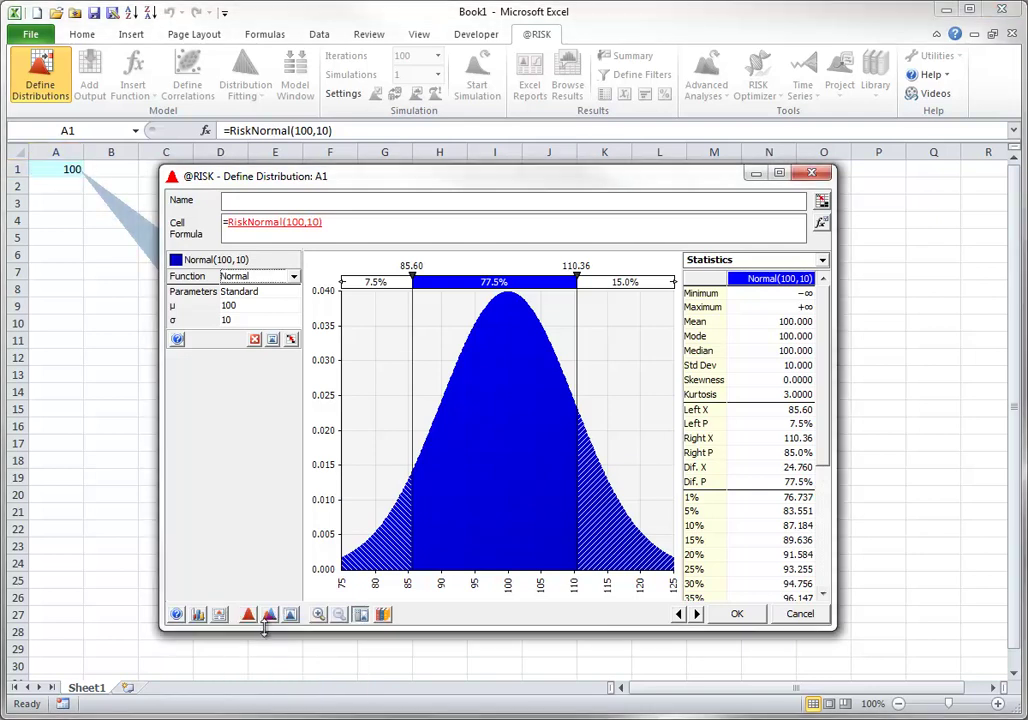
click(800, 614)
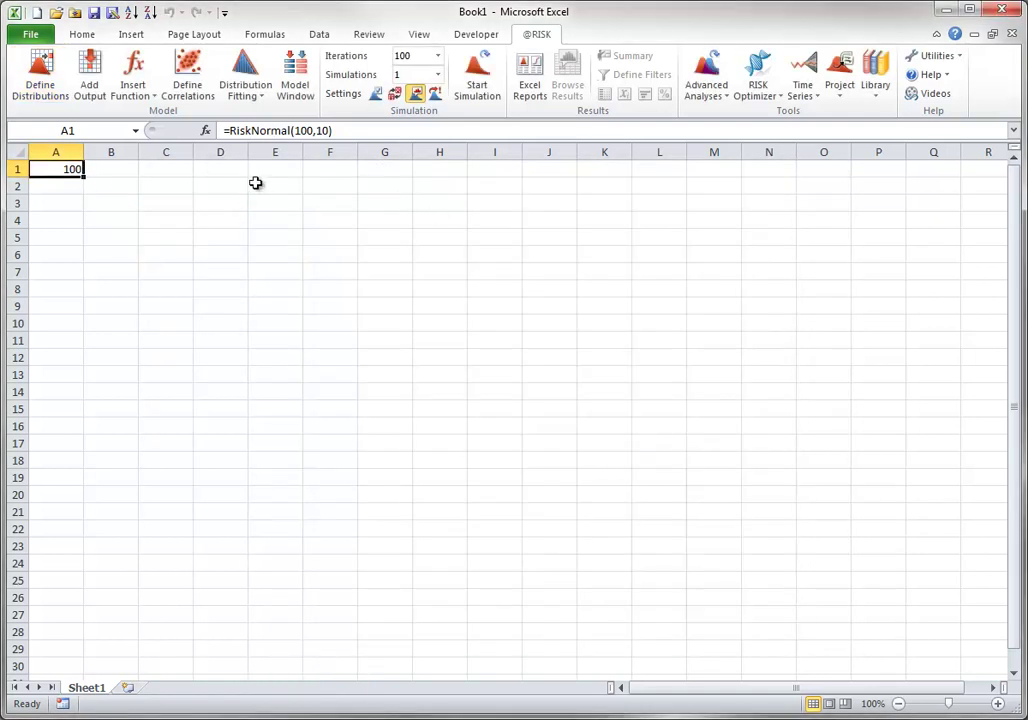
click(223, 170)
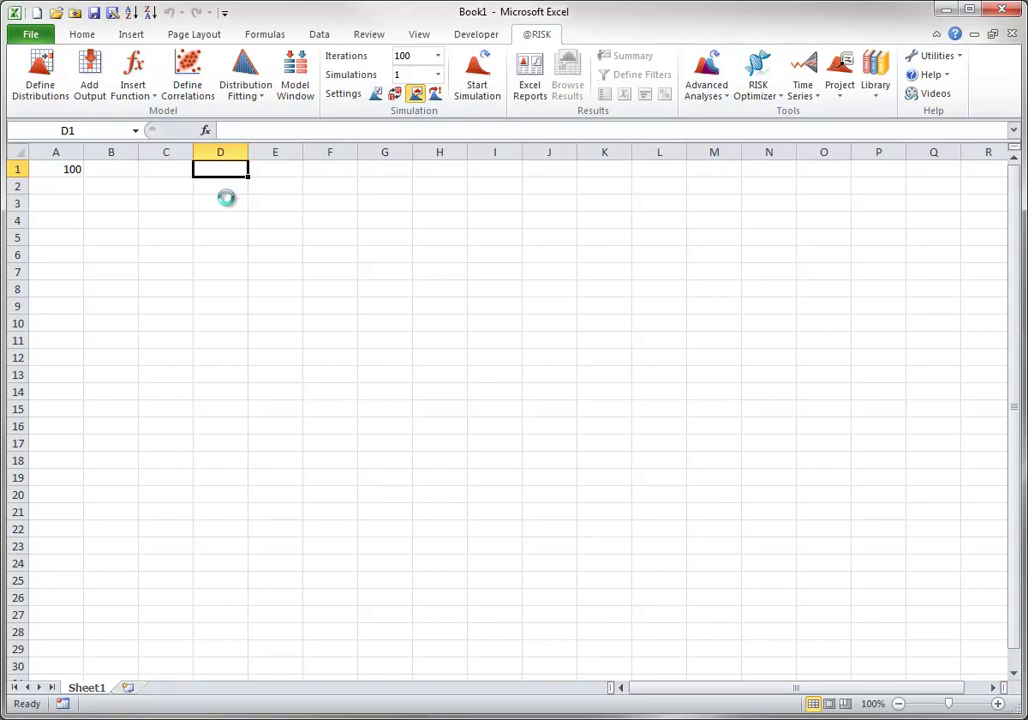
key(ctrl+v)
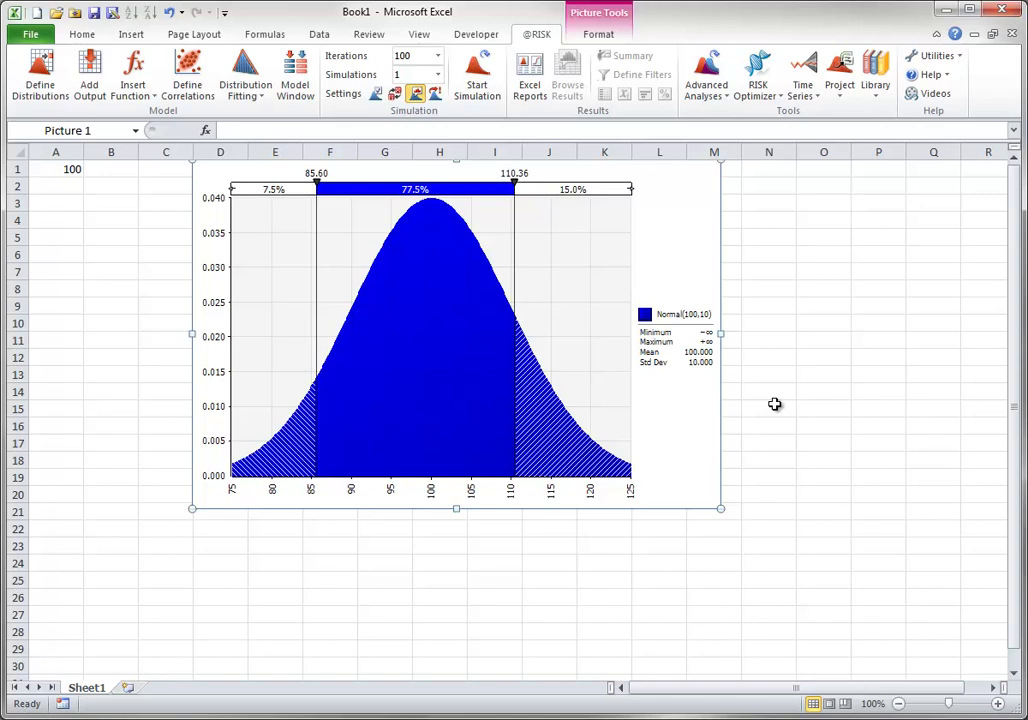
- Assign a Gamma distribution from the Common palette to cell B1, giving RiskGamma(2,10)
click(108, 169)
click(40, 75)
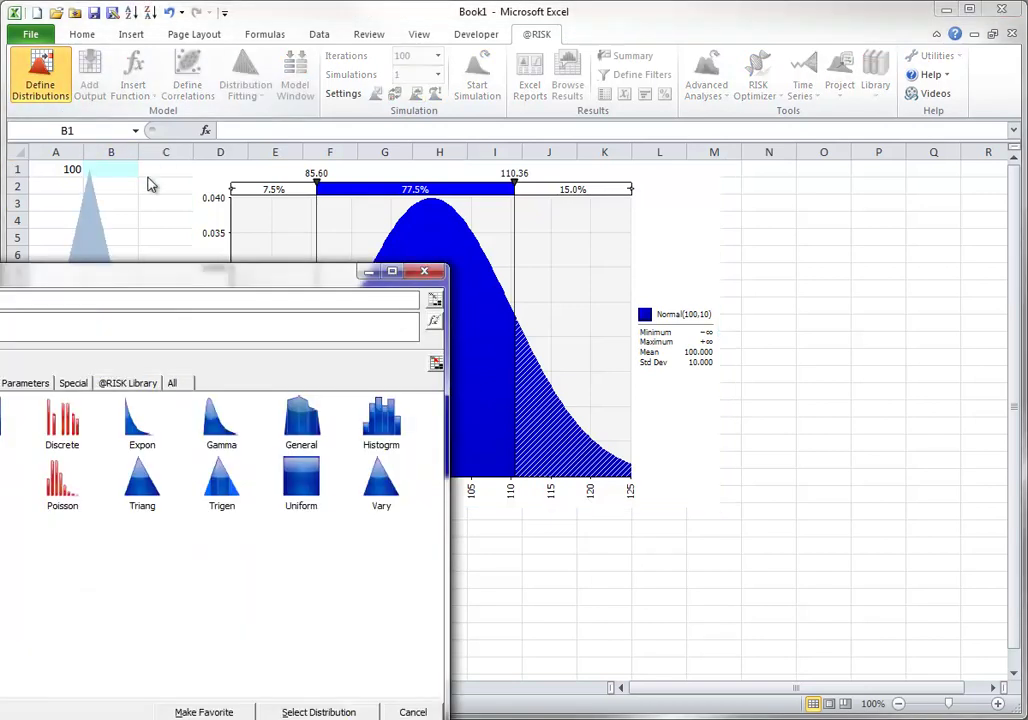
drag(145, 277, 551, 161)
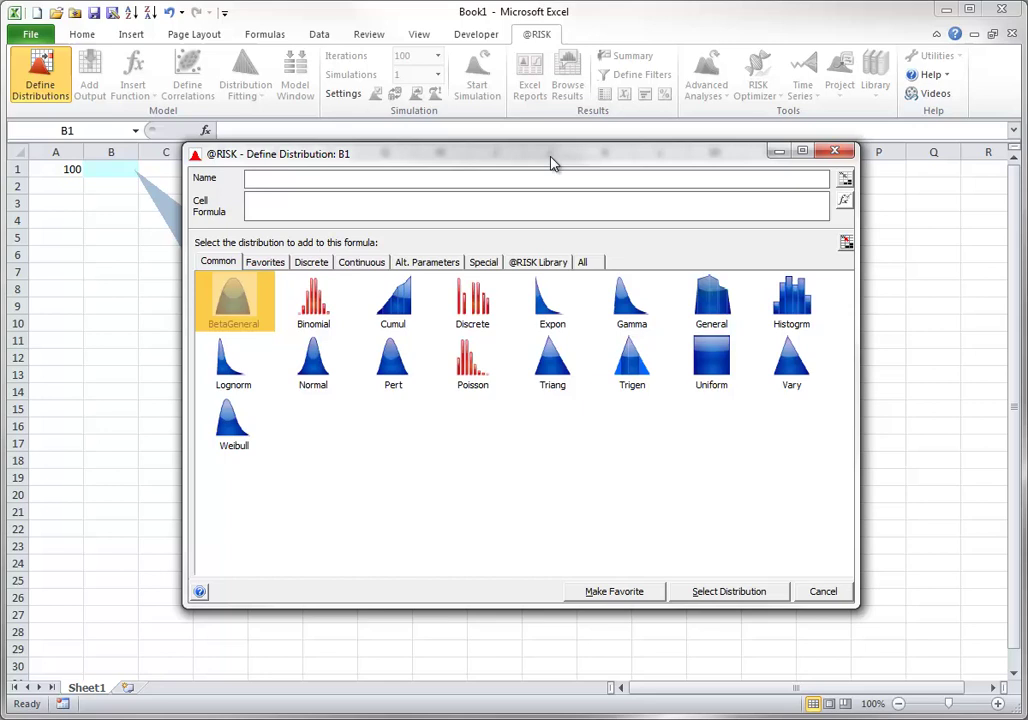
click(618, 300)
click(720, 592)
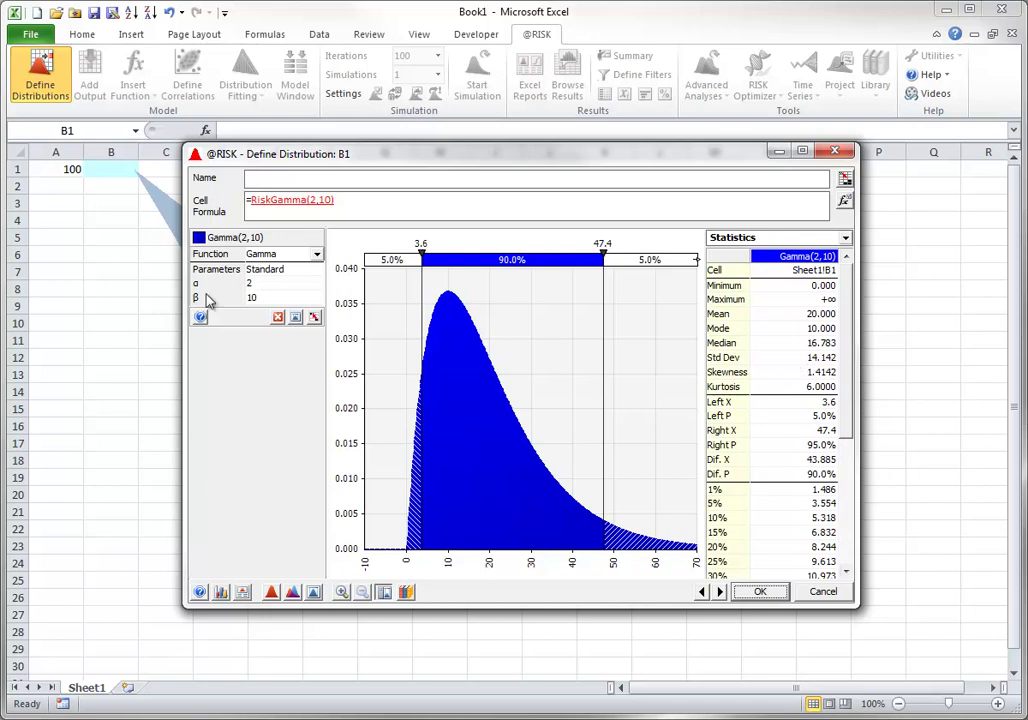
- Try Gamma α values of 3, 10 and 2, then set β to 100 for RiskGamma(2,100)
click(258, 285)
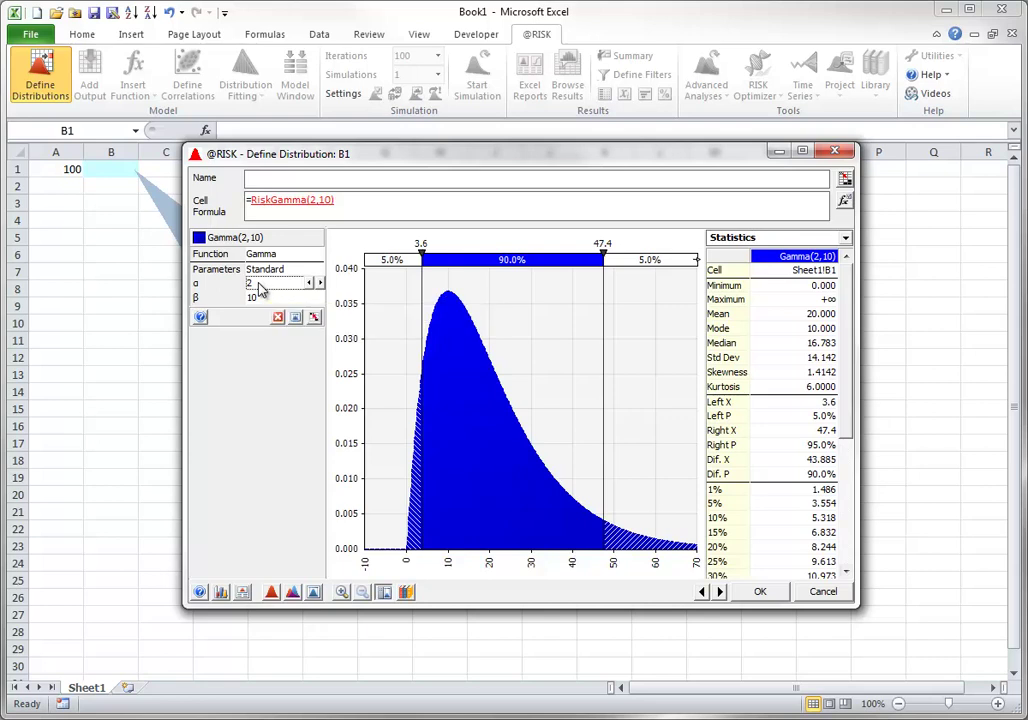
text(1)
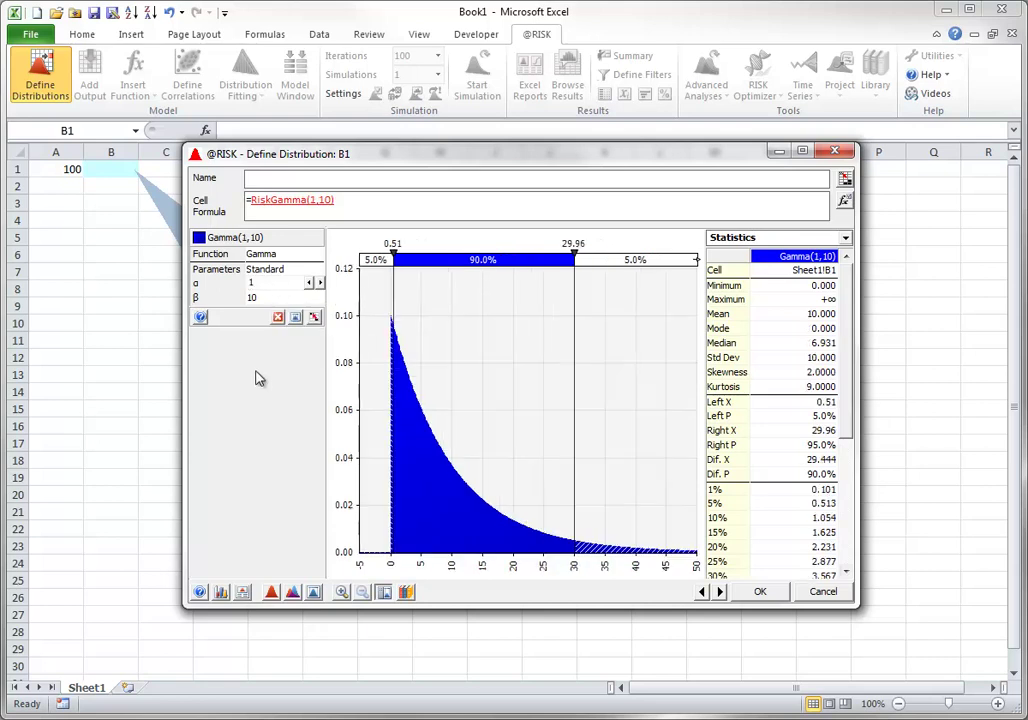
double_click(250, 285)
text(3)
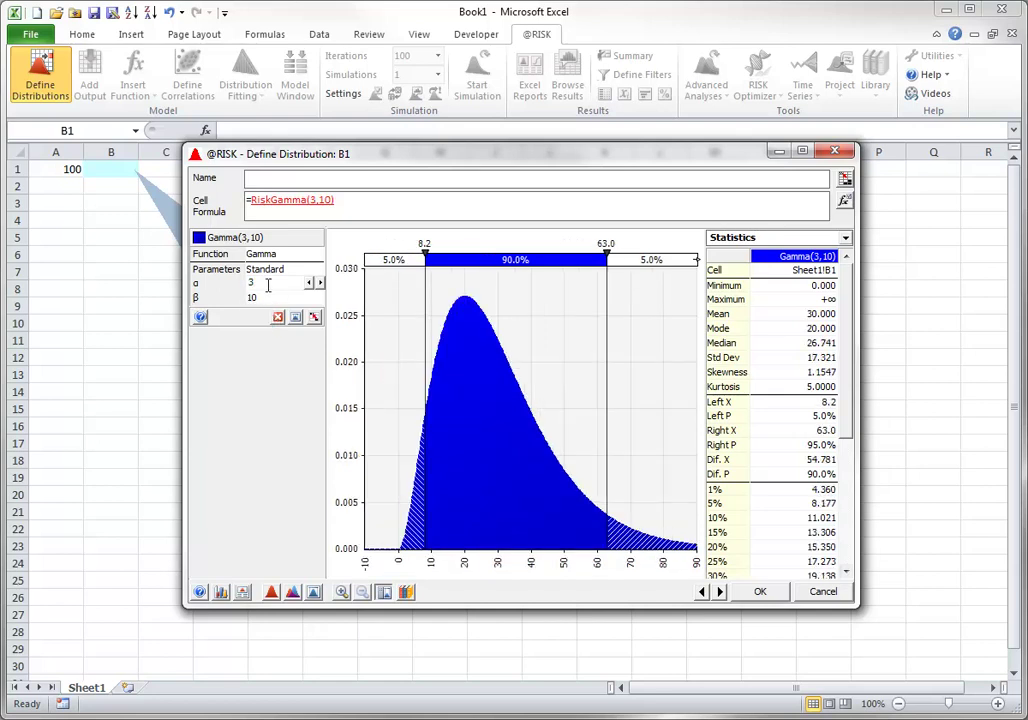
key(BackSpace)
text(10)
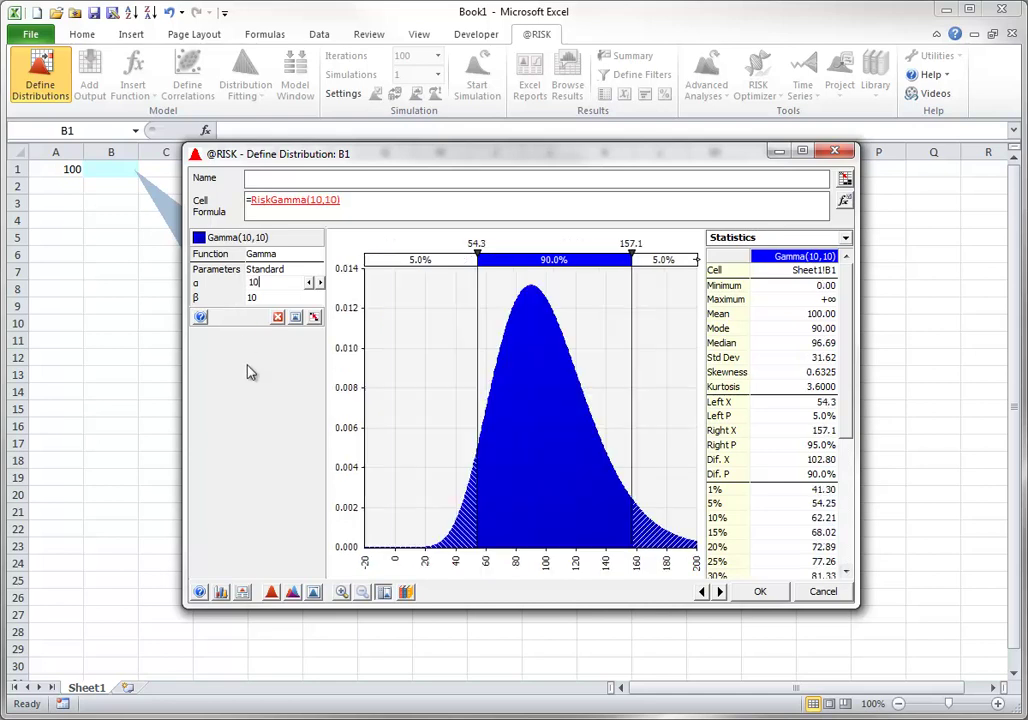
double_click(260, 285)
text(2)
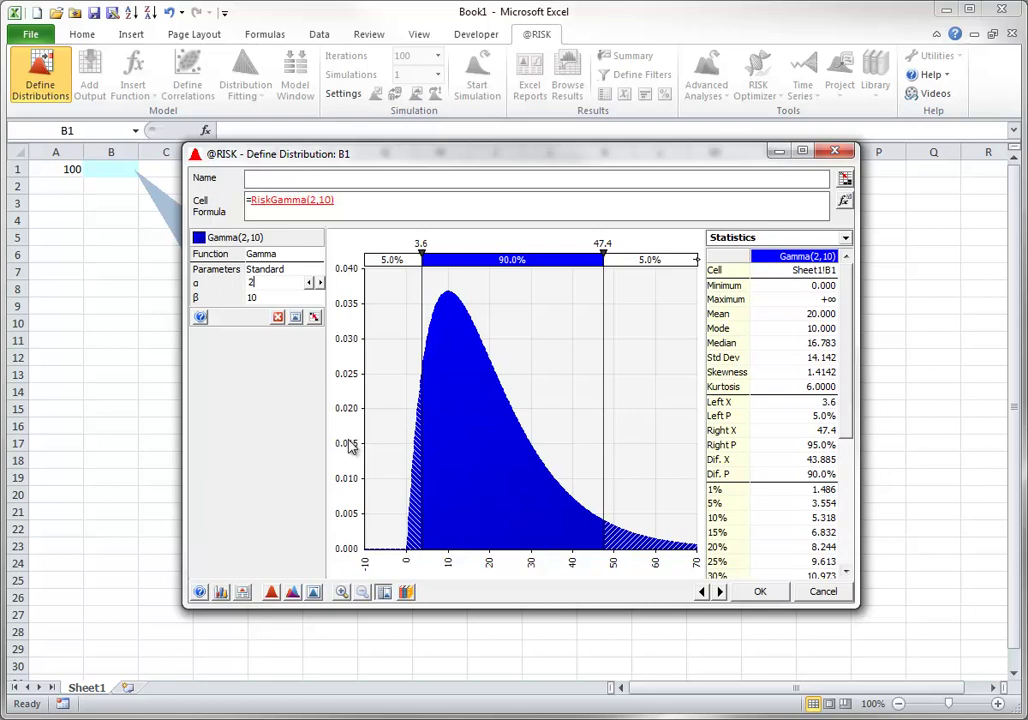
click(267, 296)
text(100)
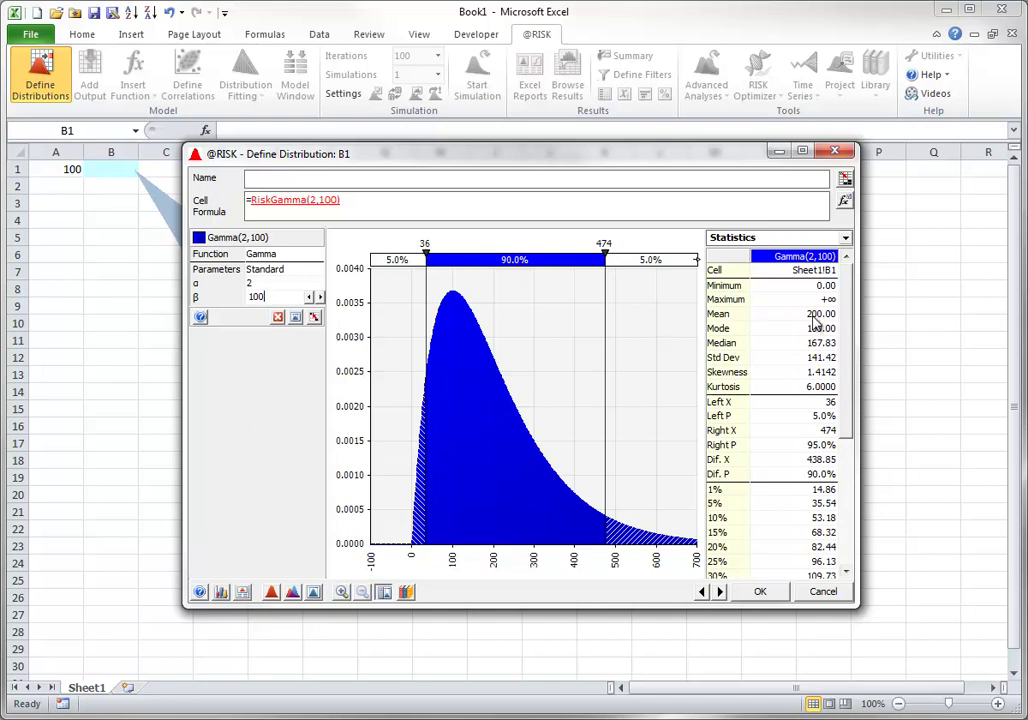
- Discard the Gamma definition and choose Binomial for B1, giving RiskBinomial(10,0.5)
click(823, 591)
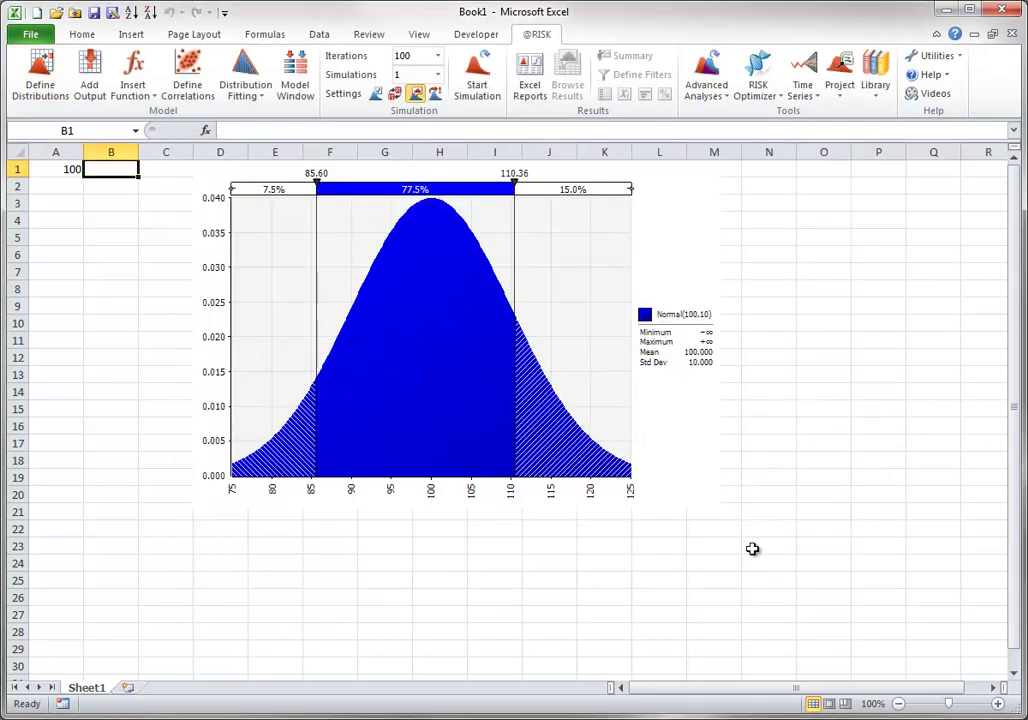
click(40, 80)
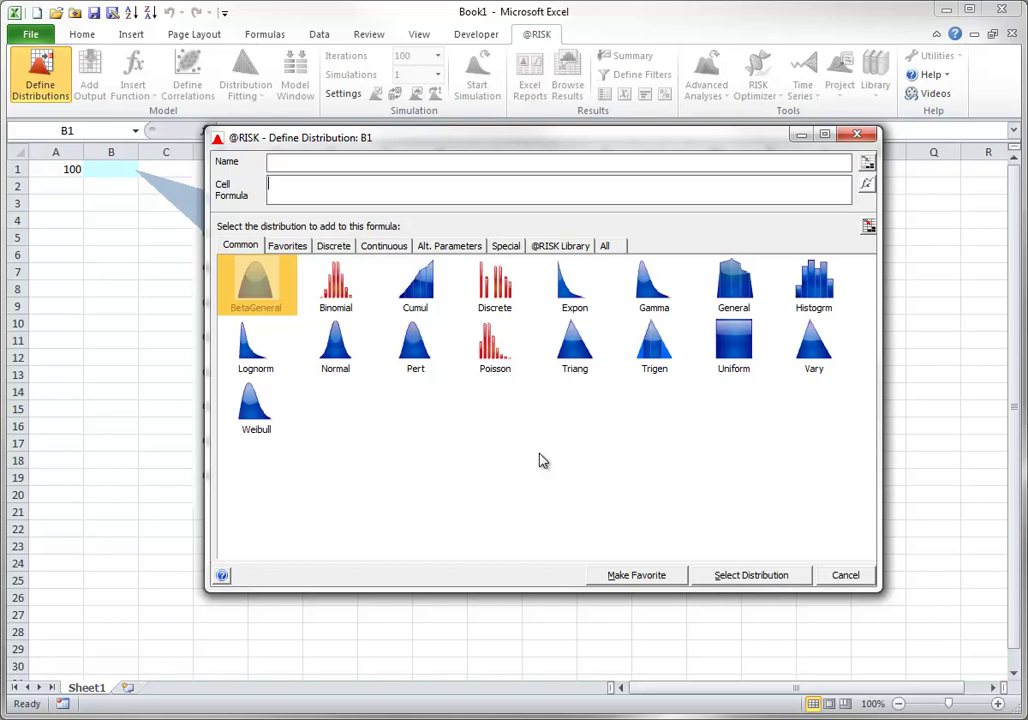
click(336, 287)
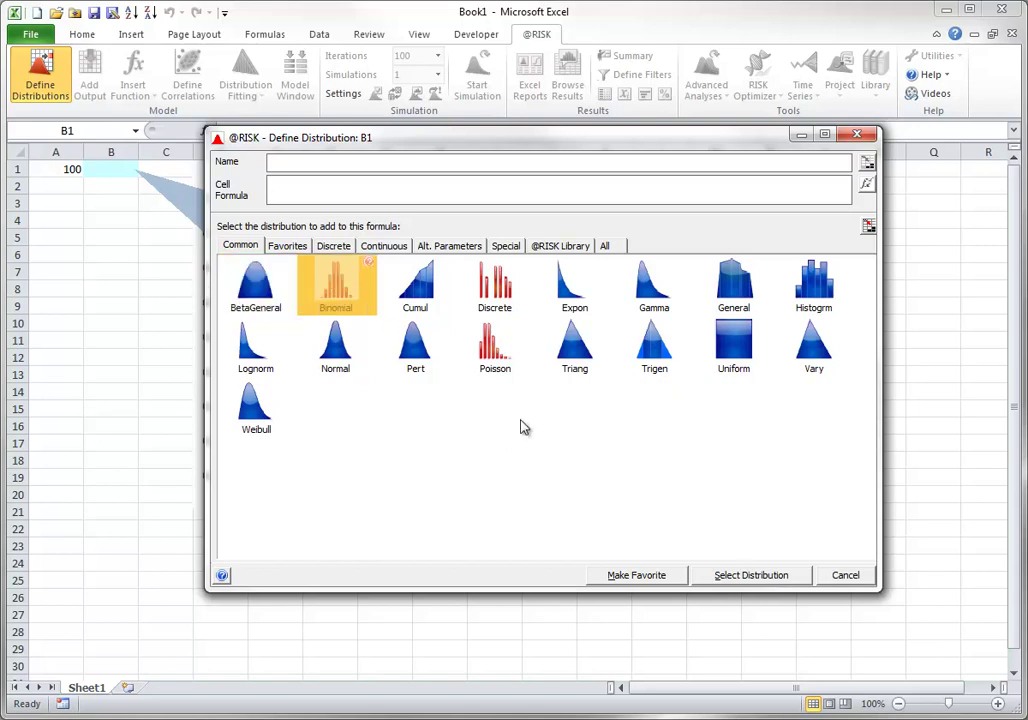
click(752, 578)
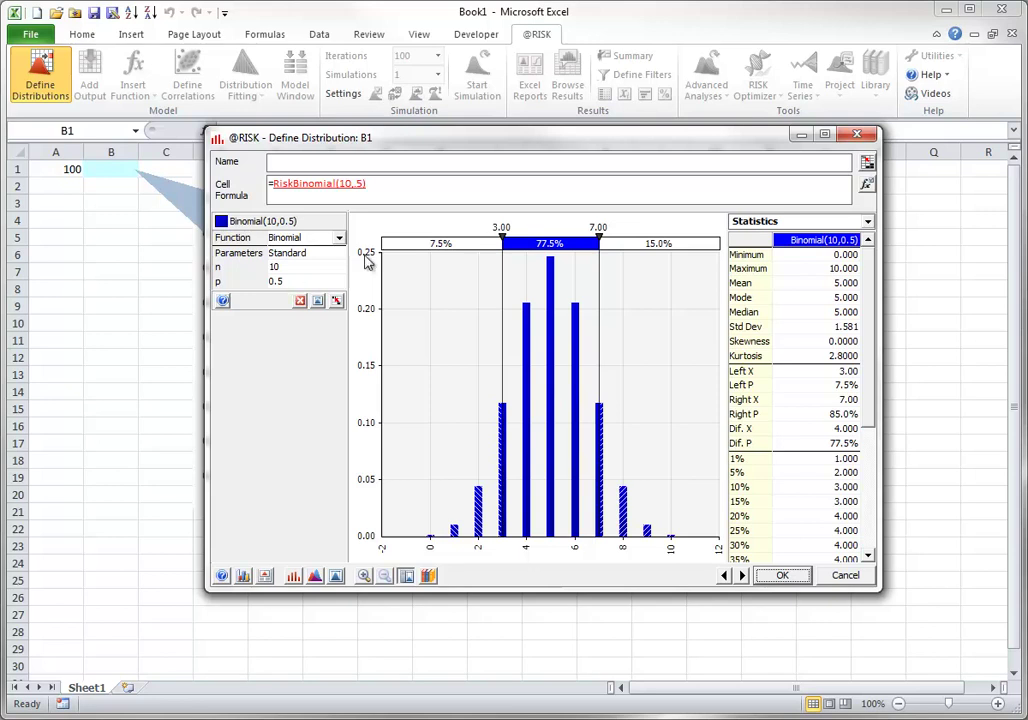
- Move the Binomial chart's left delimiter from 3.00 down to 2.60
click(503, 233)
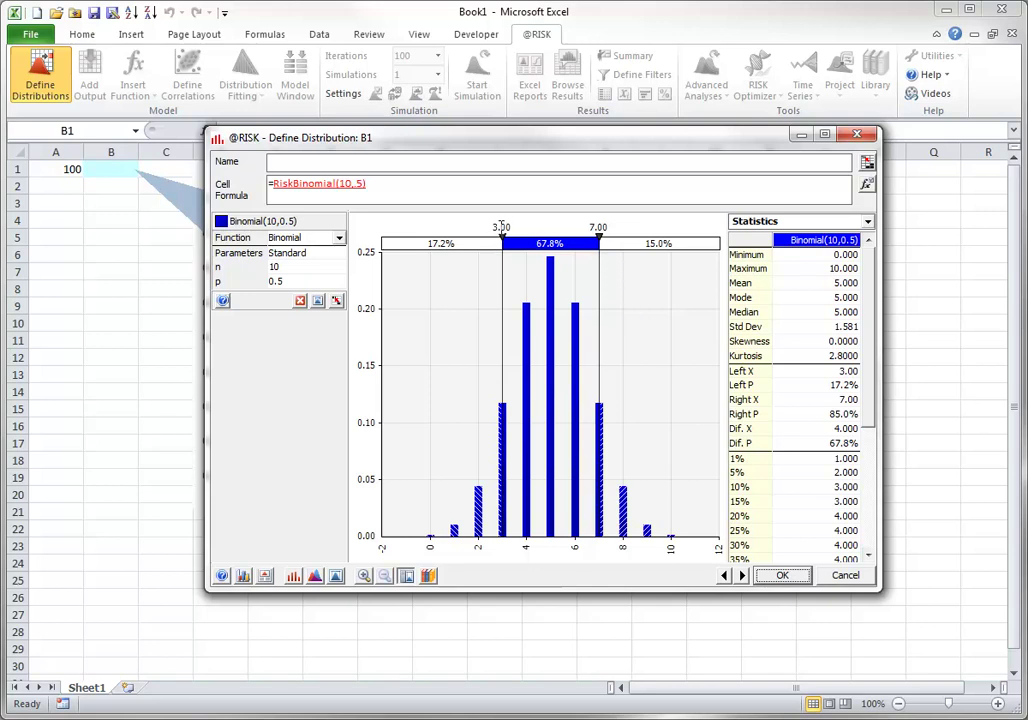
drag(500, 266, 490, 266)
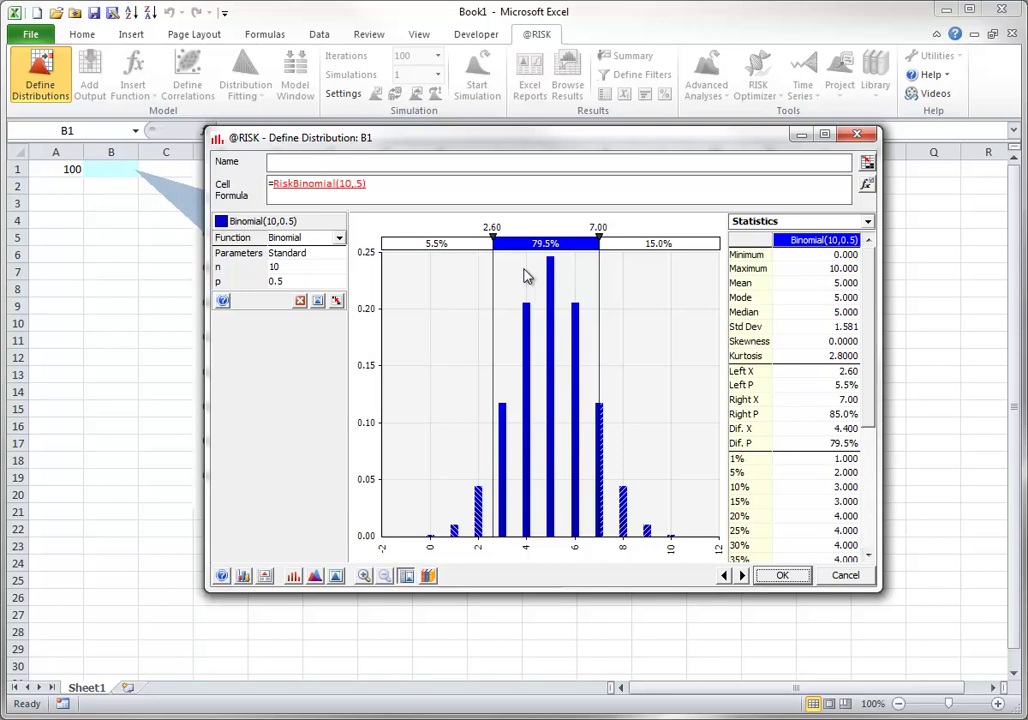
- Set the right cutoff to 8, nudge it to about 8.4, then cancel the Binomial definition
click(598, 228)
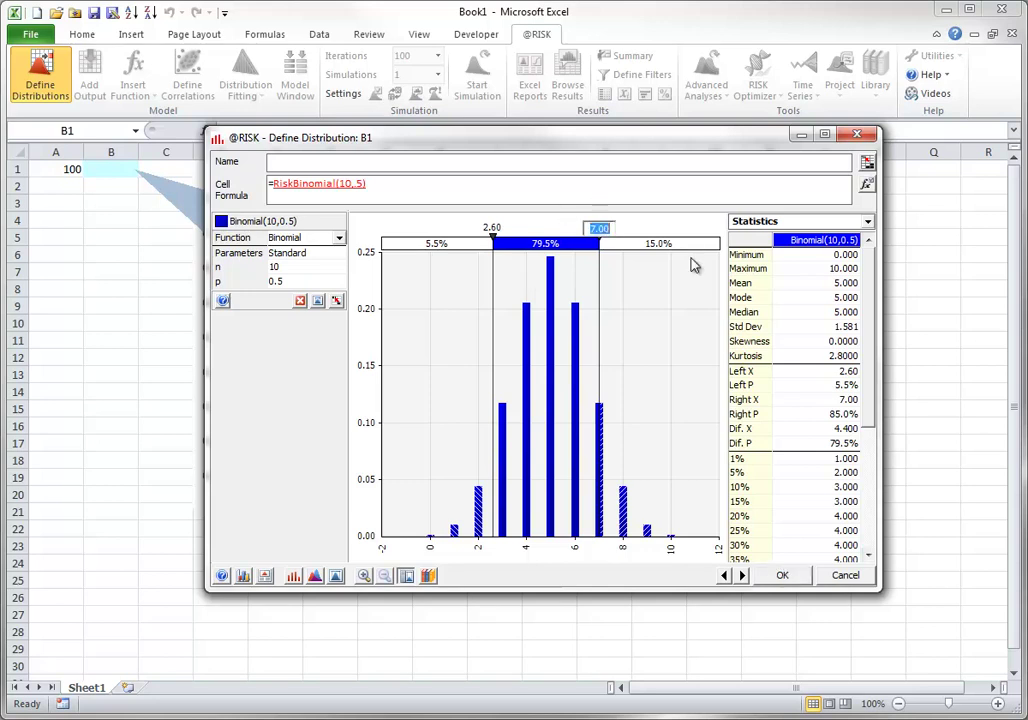
text(8)
key(Return)
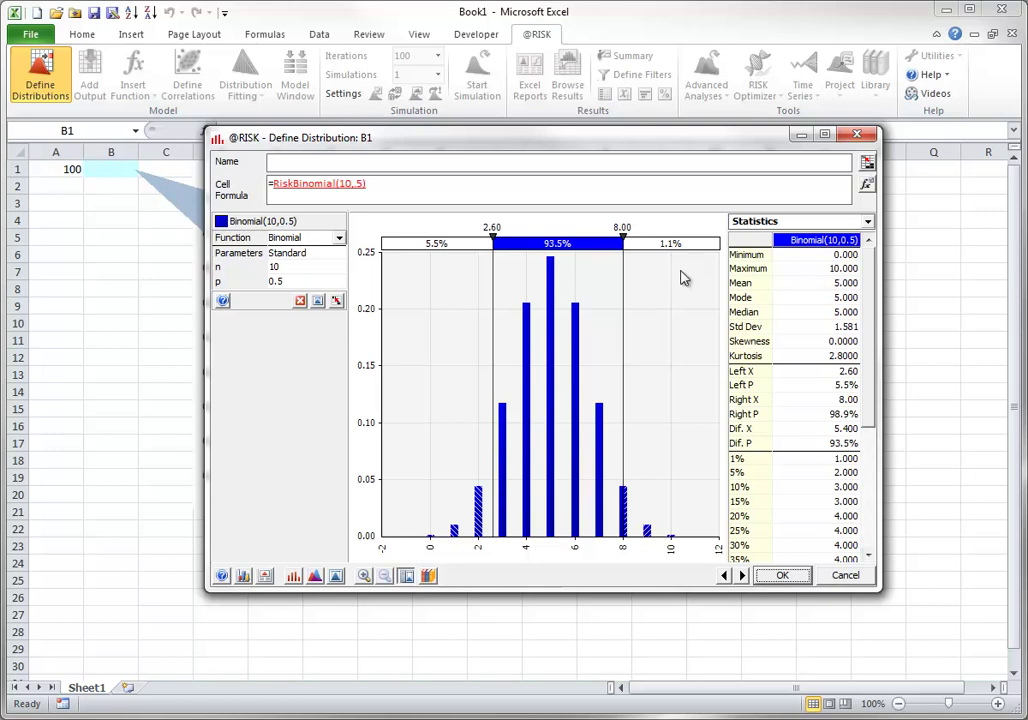
drag(622, 303, 626, 298)
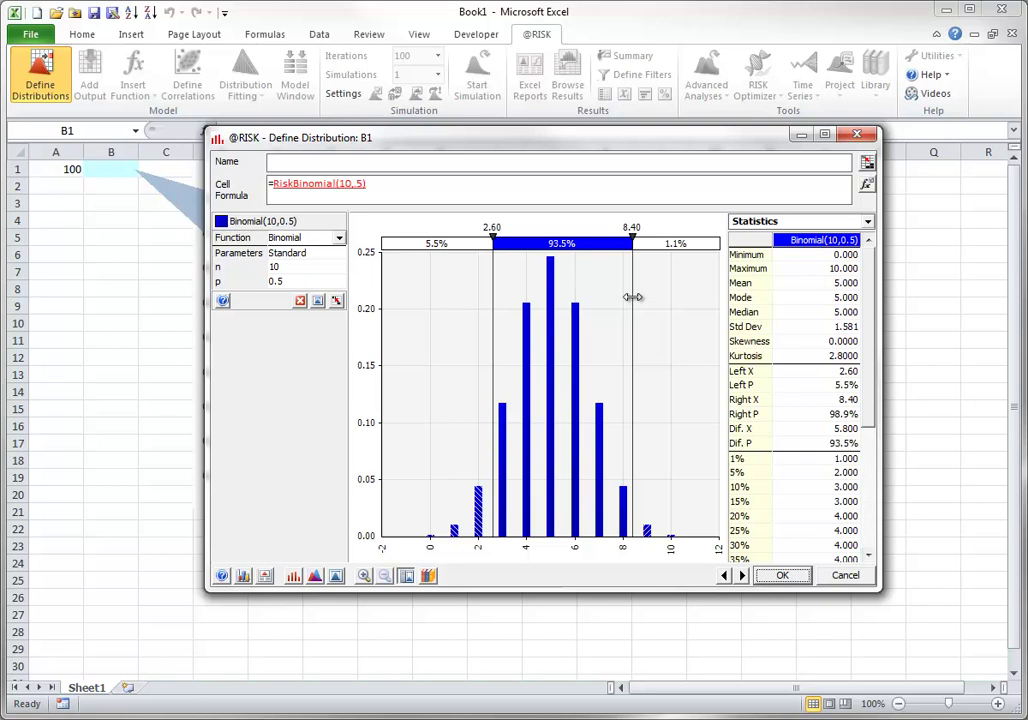
click(845, 575)
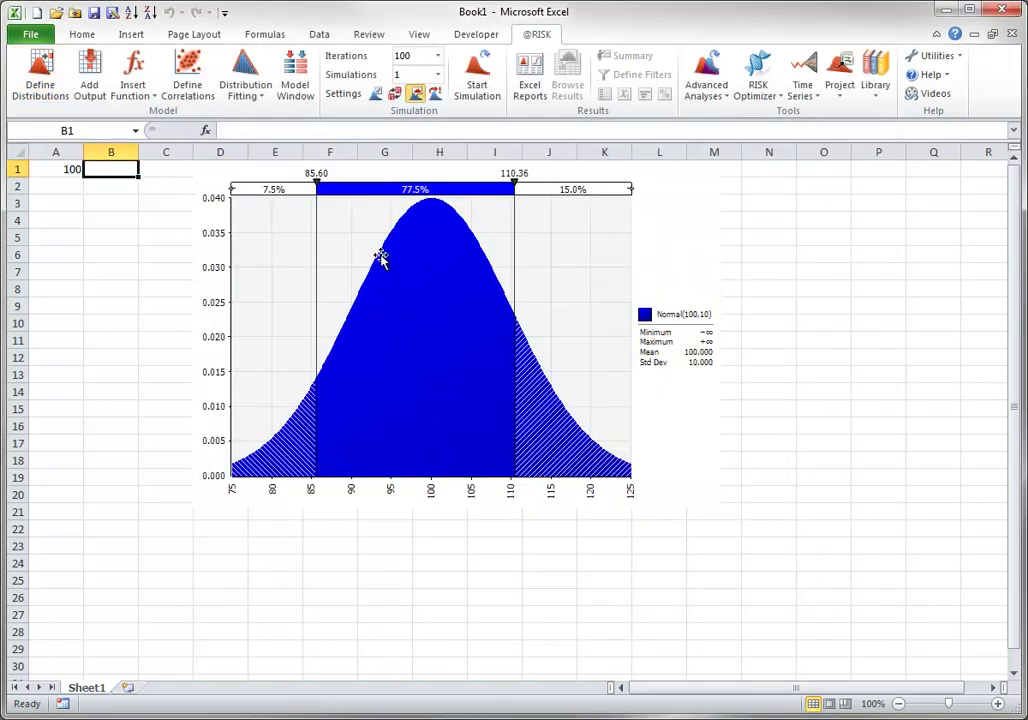
- Open the Define Distribution window for A3's Binomial(10,0.5) and move it up and right
click(40, 78)
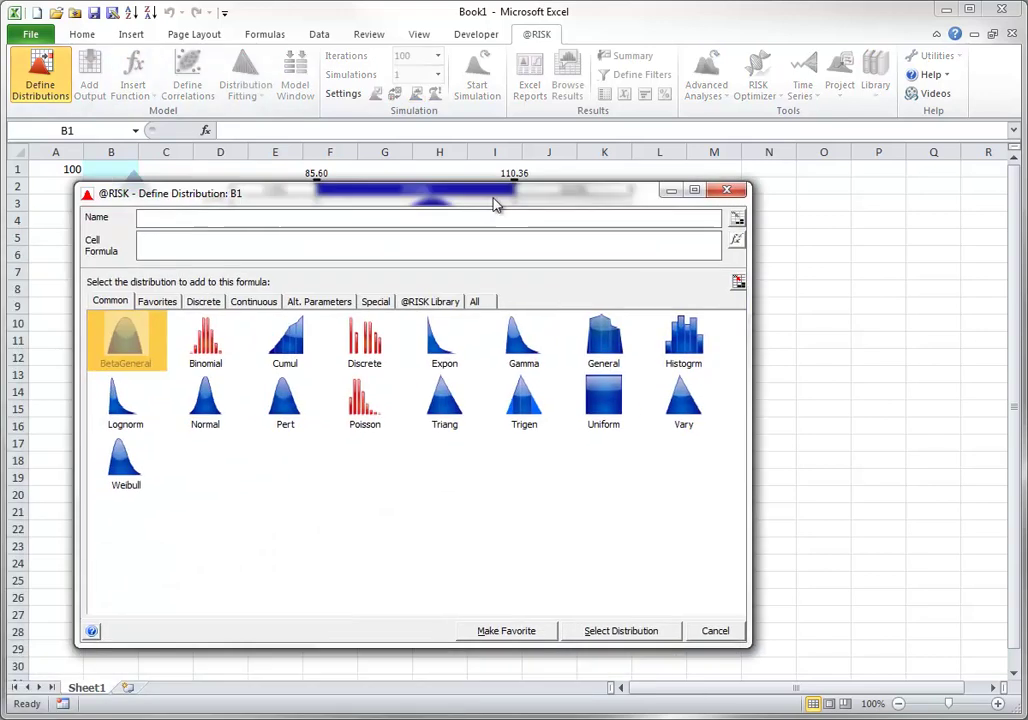
drag(493, 192, 578, 172)
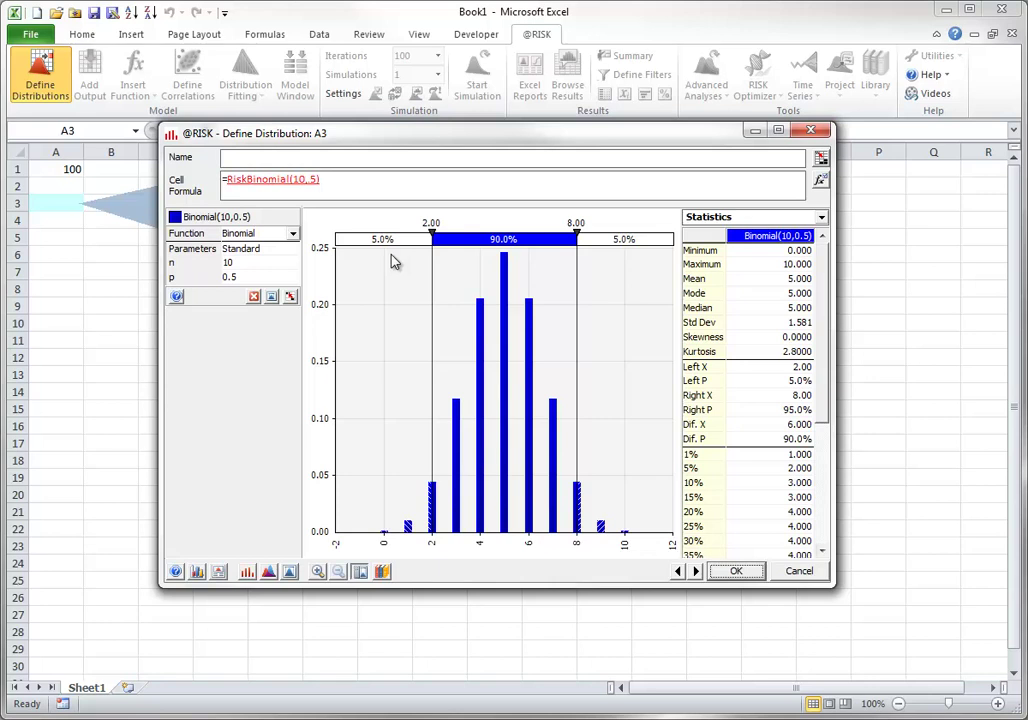
- Enter 2 as the left delimiter and 8 as the right delimiter on A3's Binomial chart
click(433, 222)
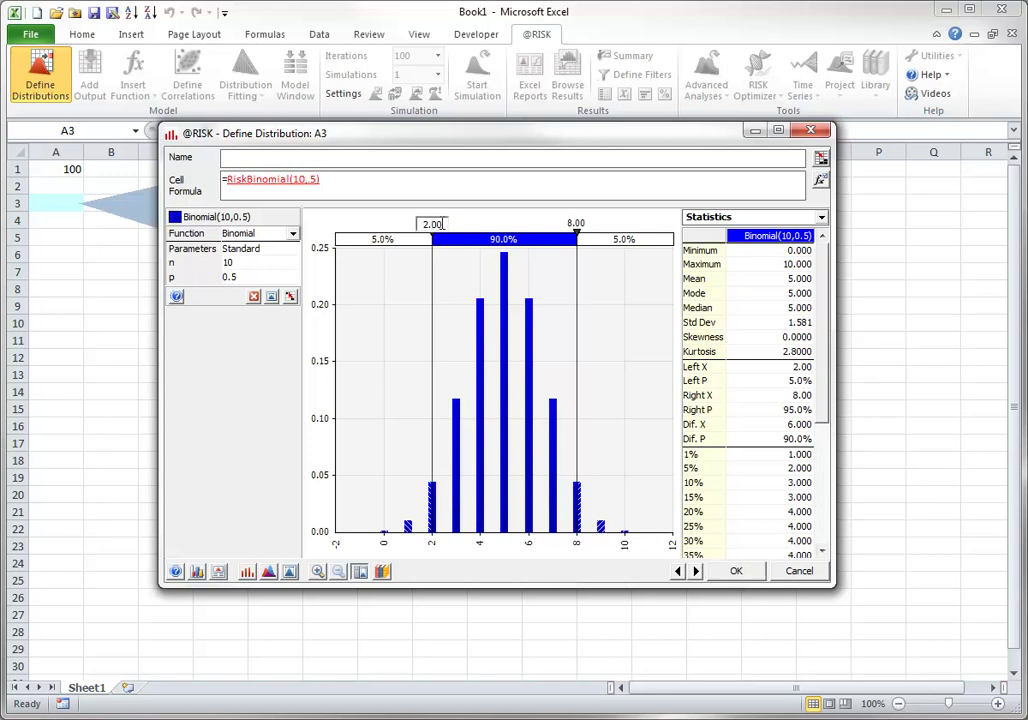
drag(441, 224, 402, 222)
text(2)
click(579, 222)
drag(566, 224, 586, 224)
text(8)
key(Return)
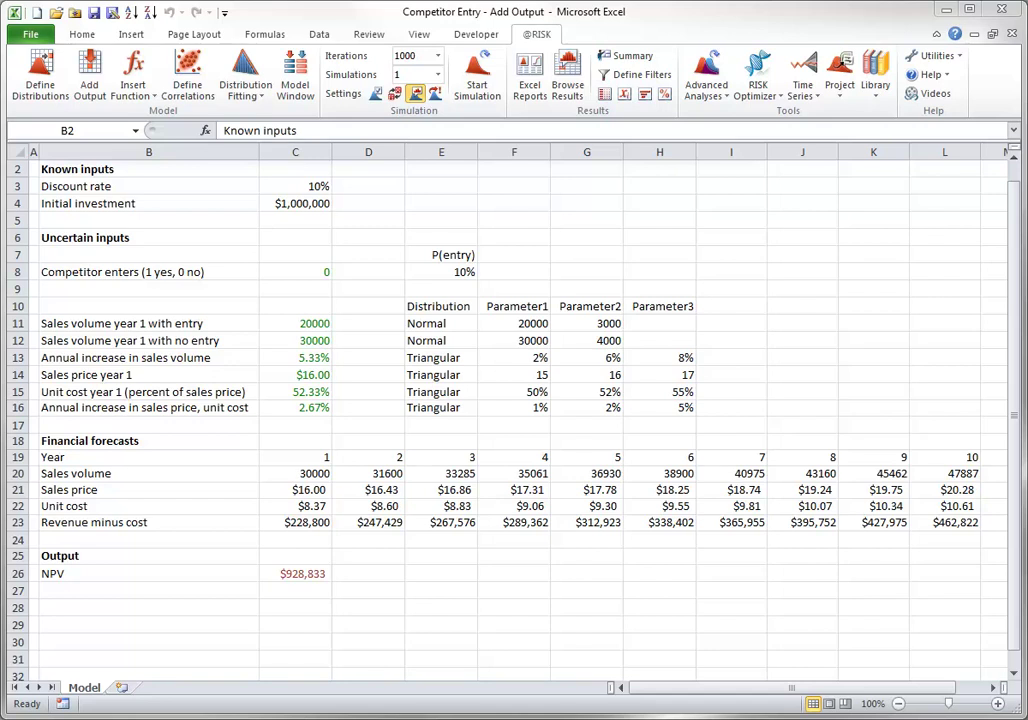
click(305, 574)
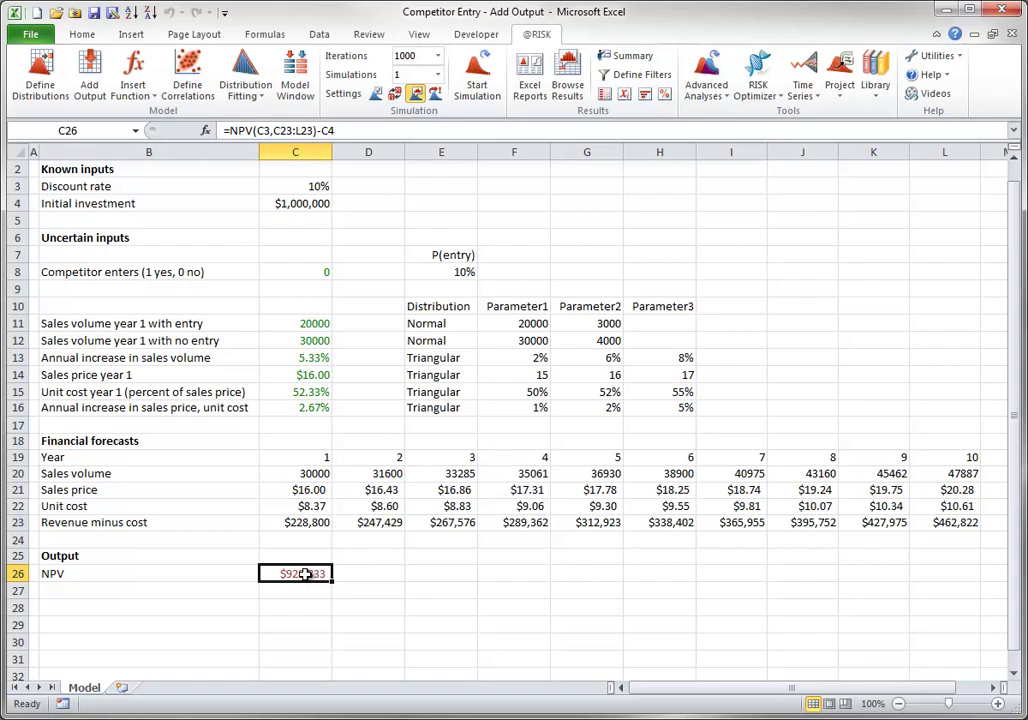
click(92, 64)
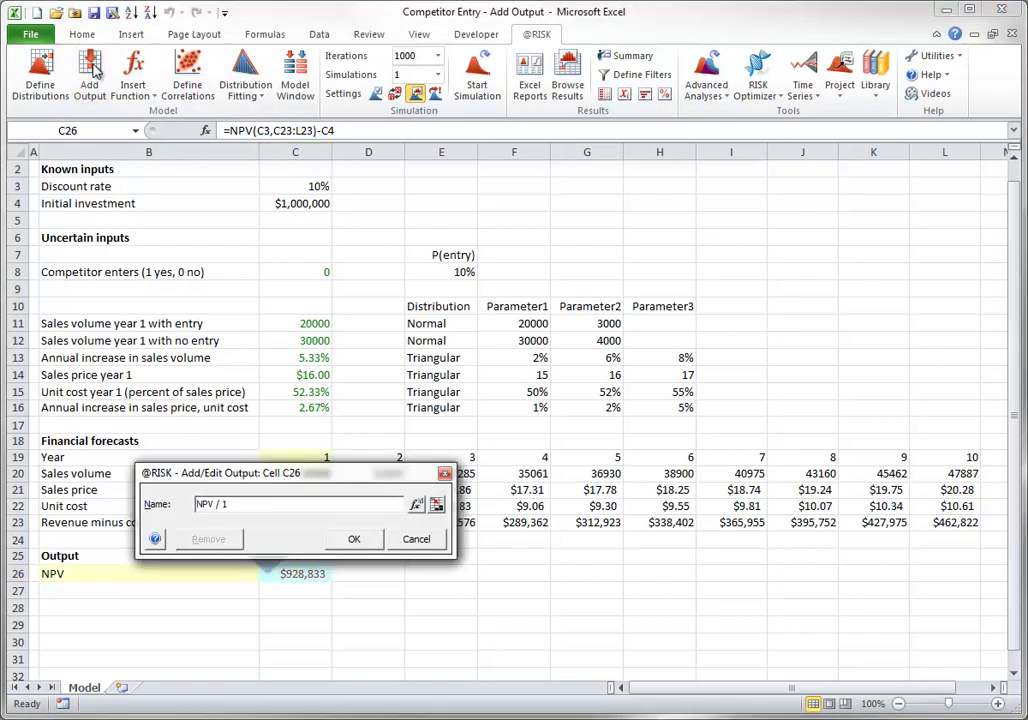
click(354, 540)
double_click(299, 574)
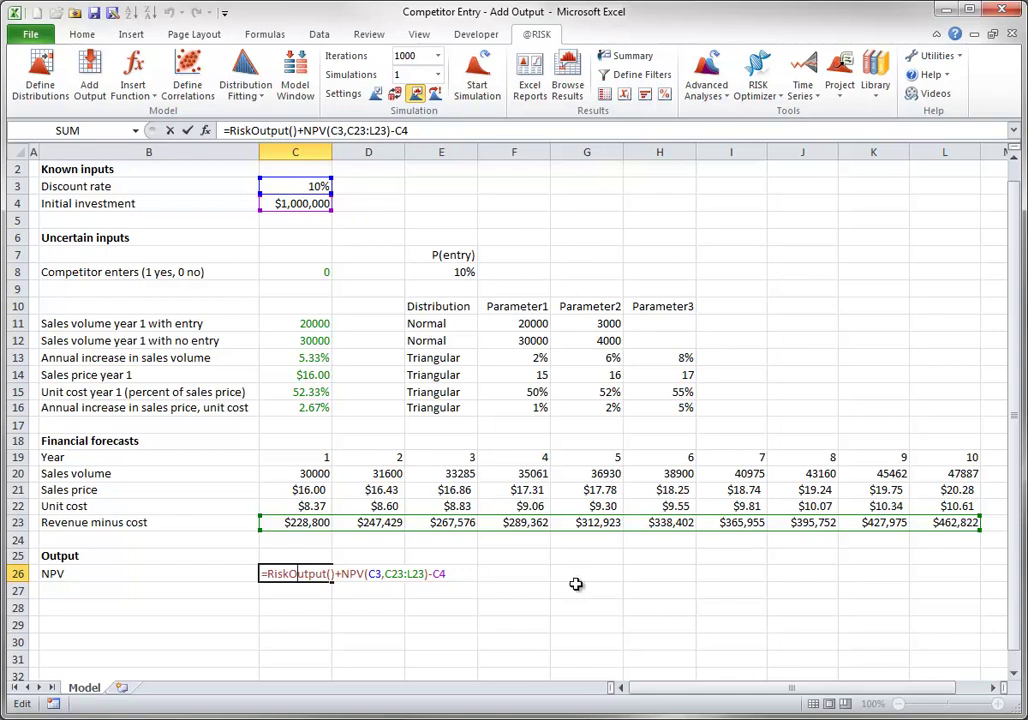
key(ctrl+Return)
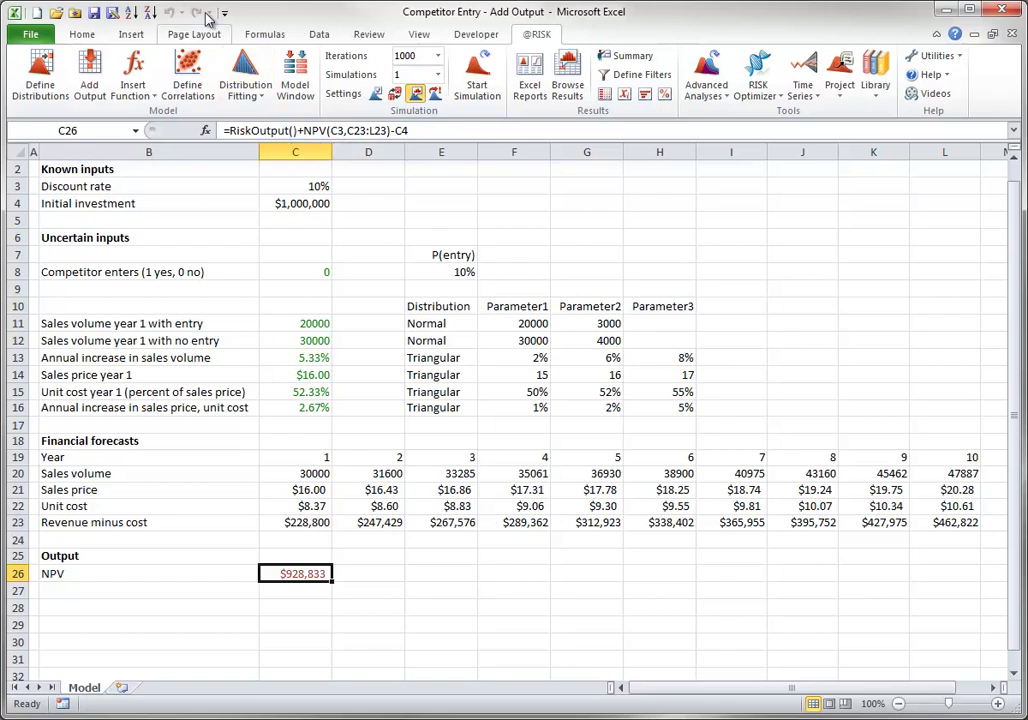
- Rename the C26 output to NPV by removing the trailing ' / 1', then check the formula
click(88, 78)
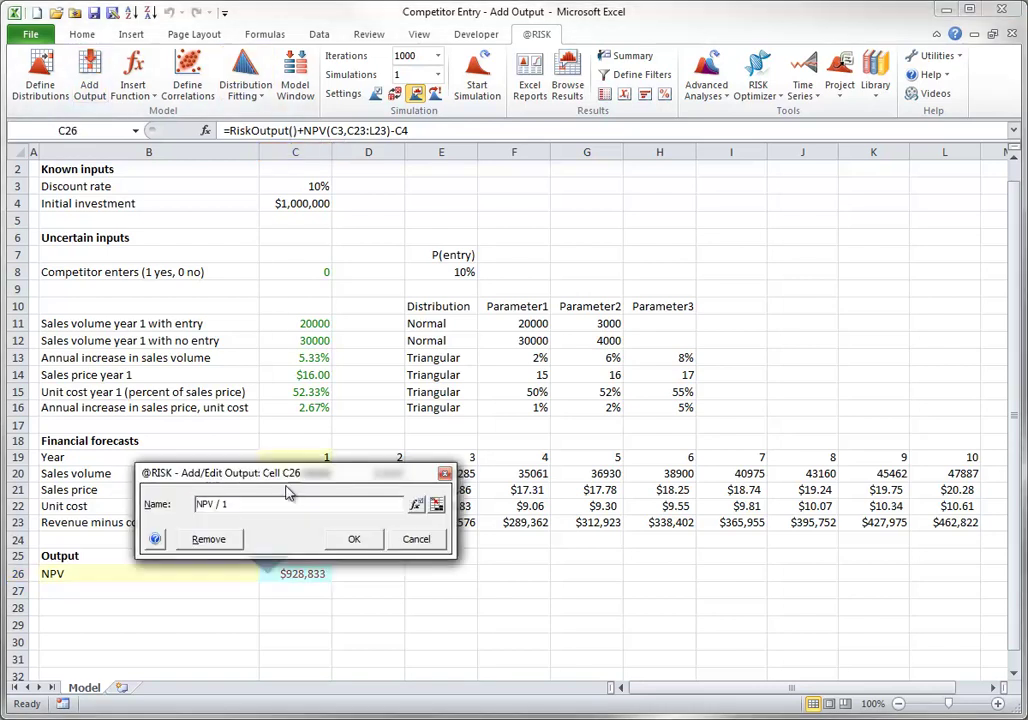
drag(216, 504, 230, 505)
key(BackSpace)
click(360, 540)
double_click(302, 577)
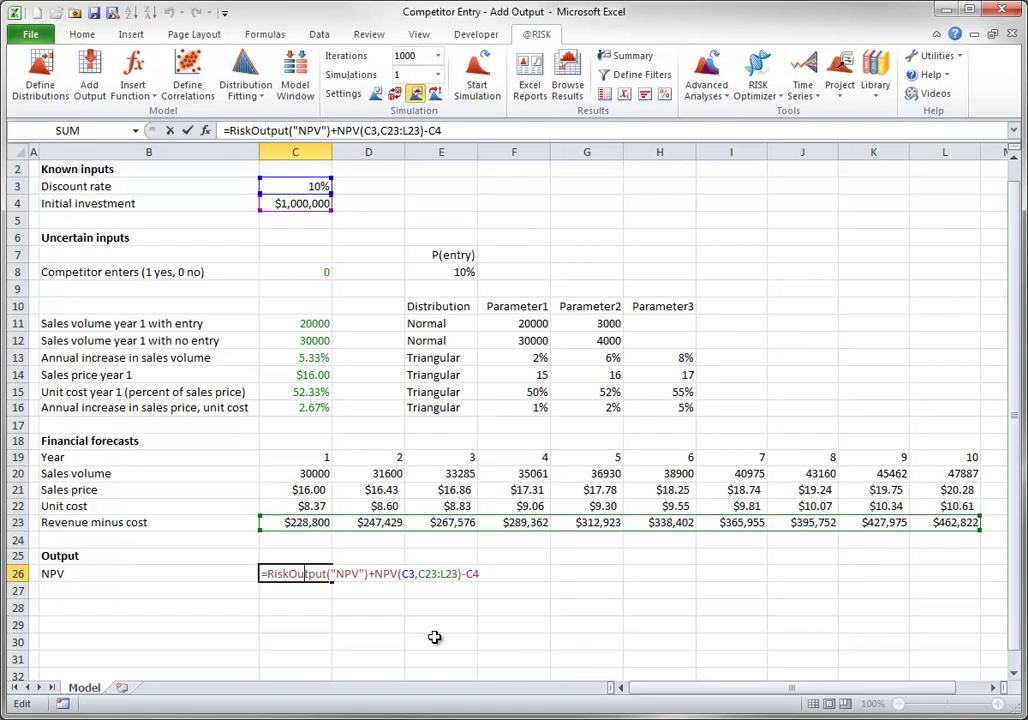
- Point C26's output name at cell B26 and verify the formula reads =RiskOutput(B26)+NPV(...)
key(Return)
click(296, 574)
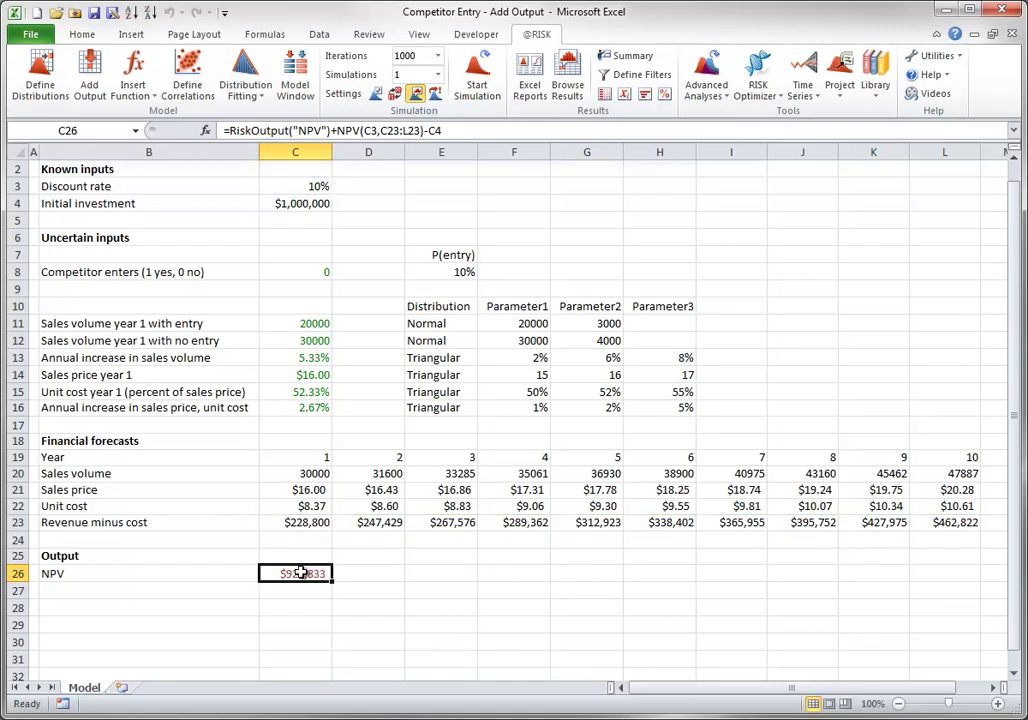
click(92, 82)
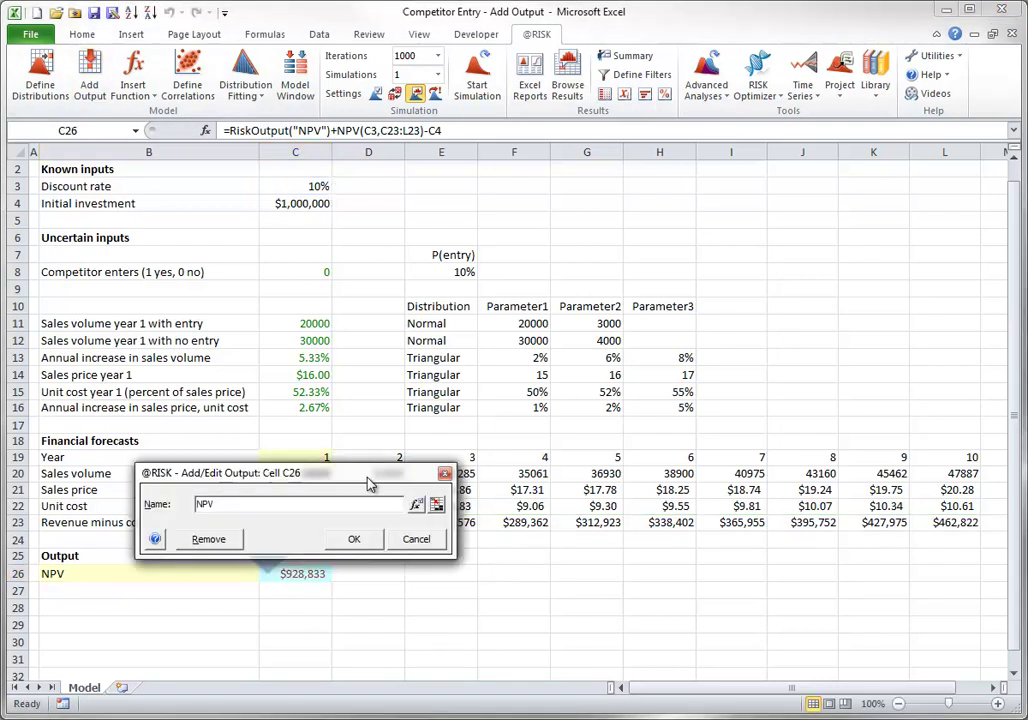
key(Return)
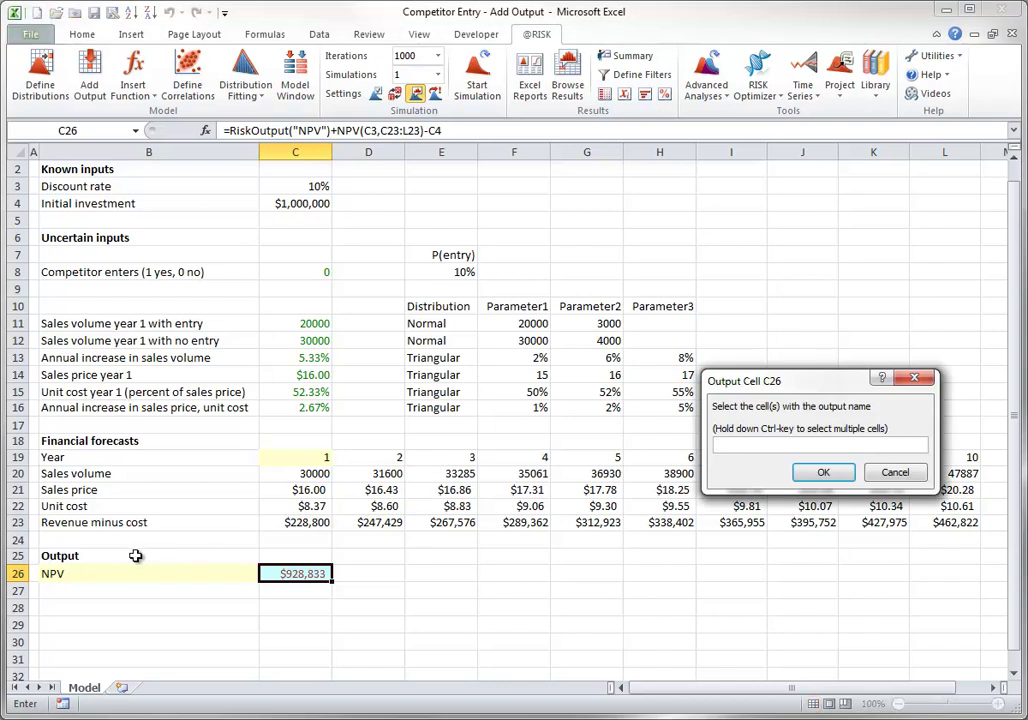
click(151, 575)
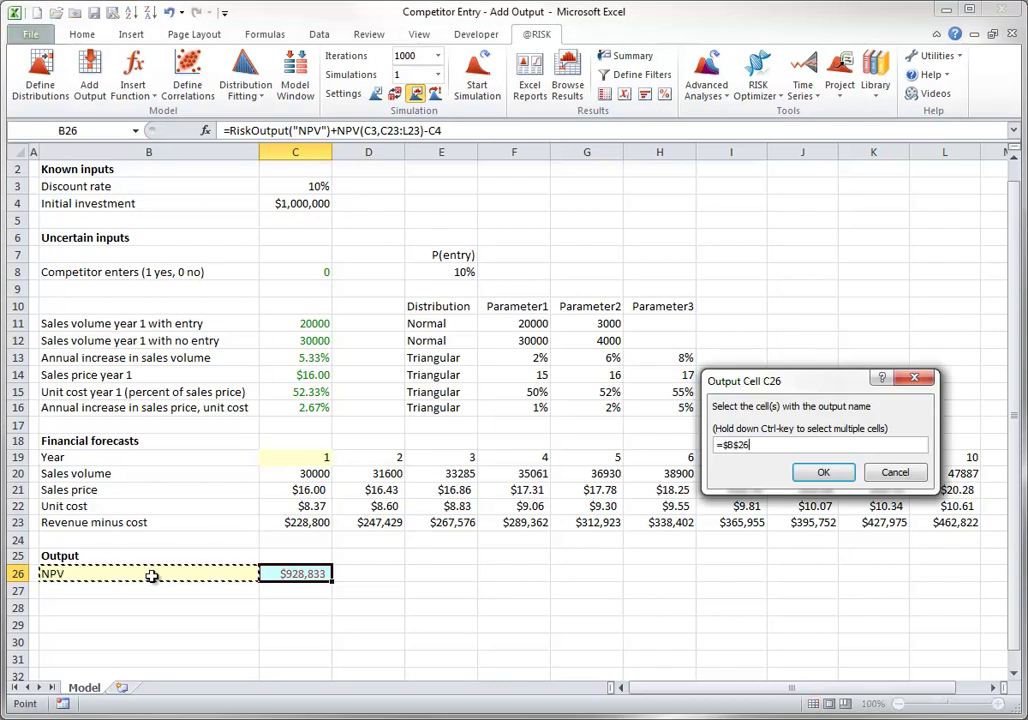
click(823, 472)
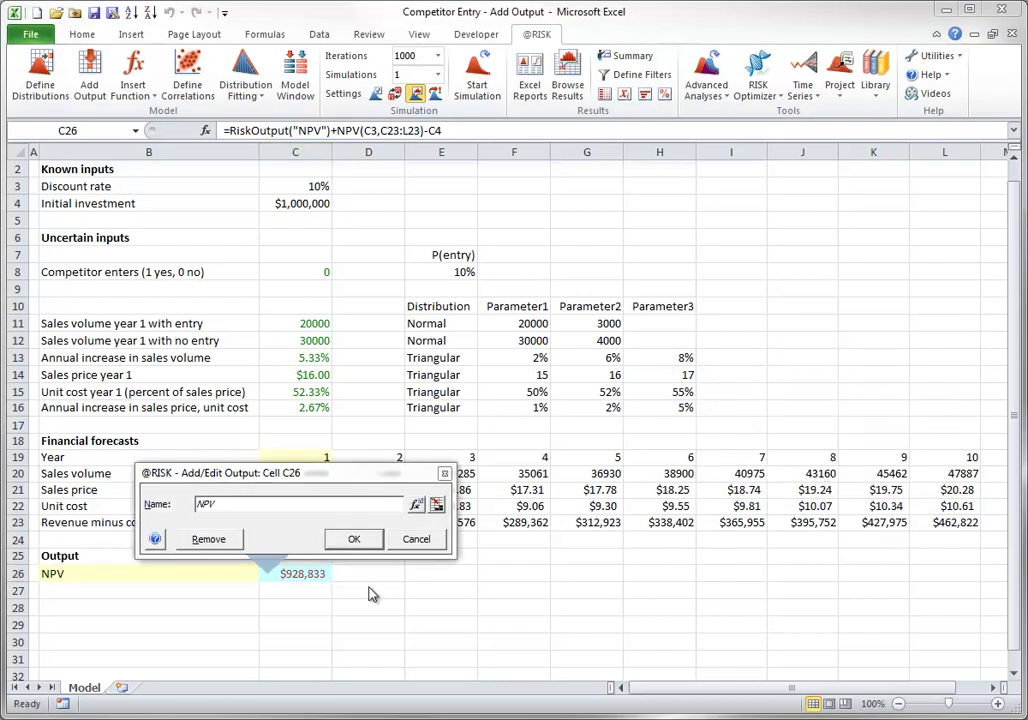
click(345, 540)
double_click(305, 573)
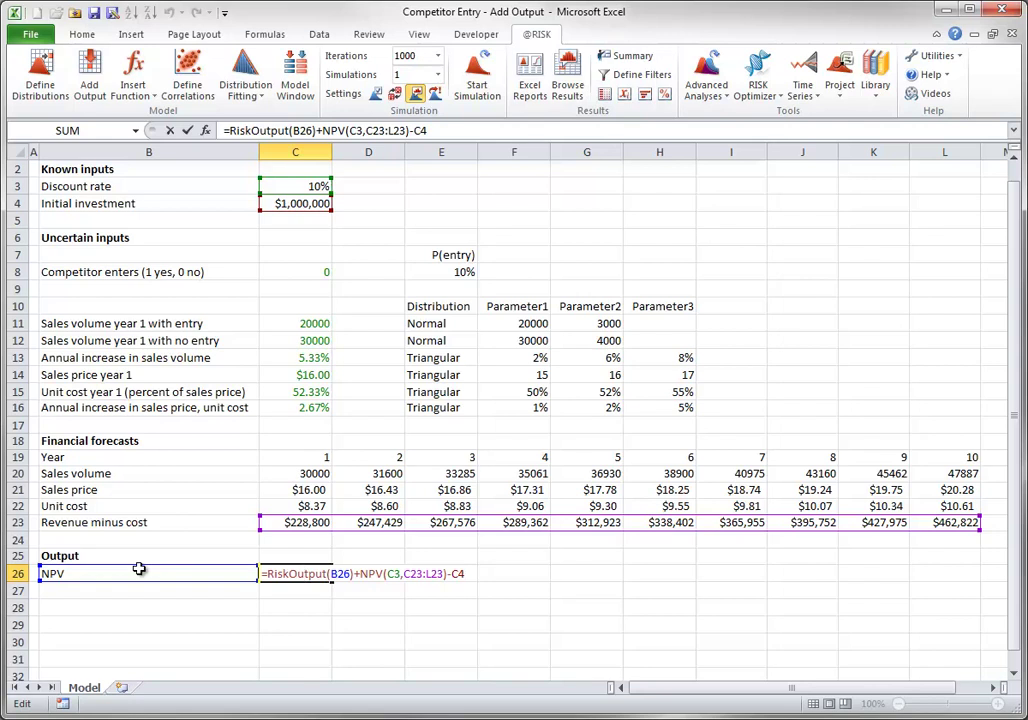
key(Escape)
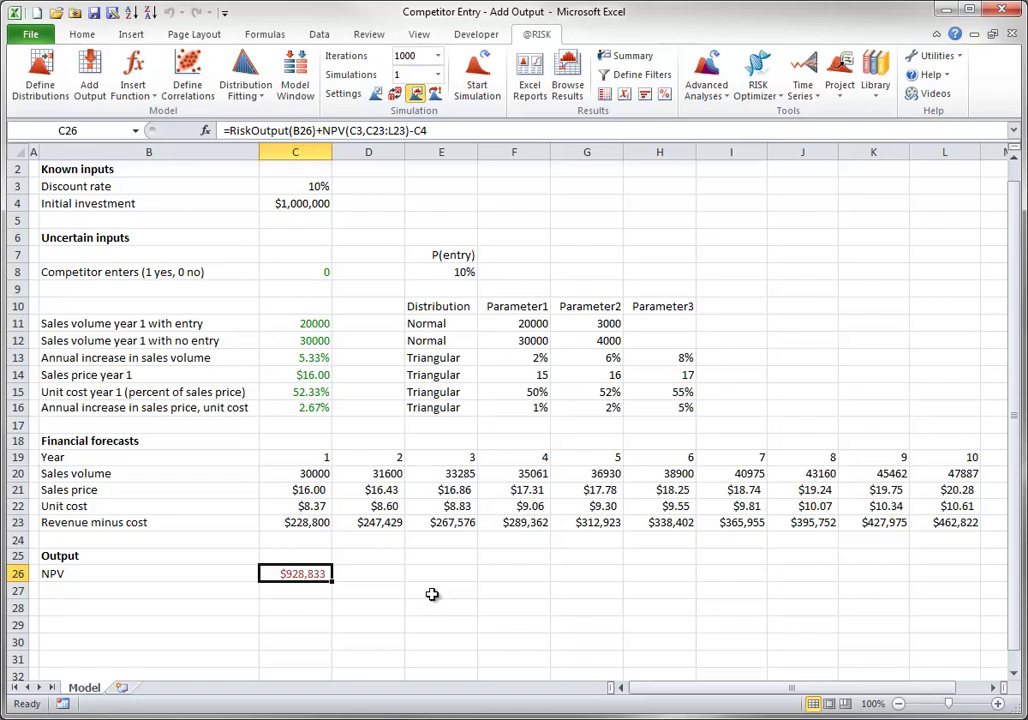
- Set Dollars as the units of the C26 NPV output and review the RiskUnits("Dollars") formula
click(89, 72)
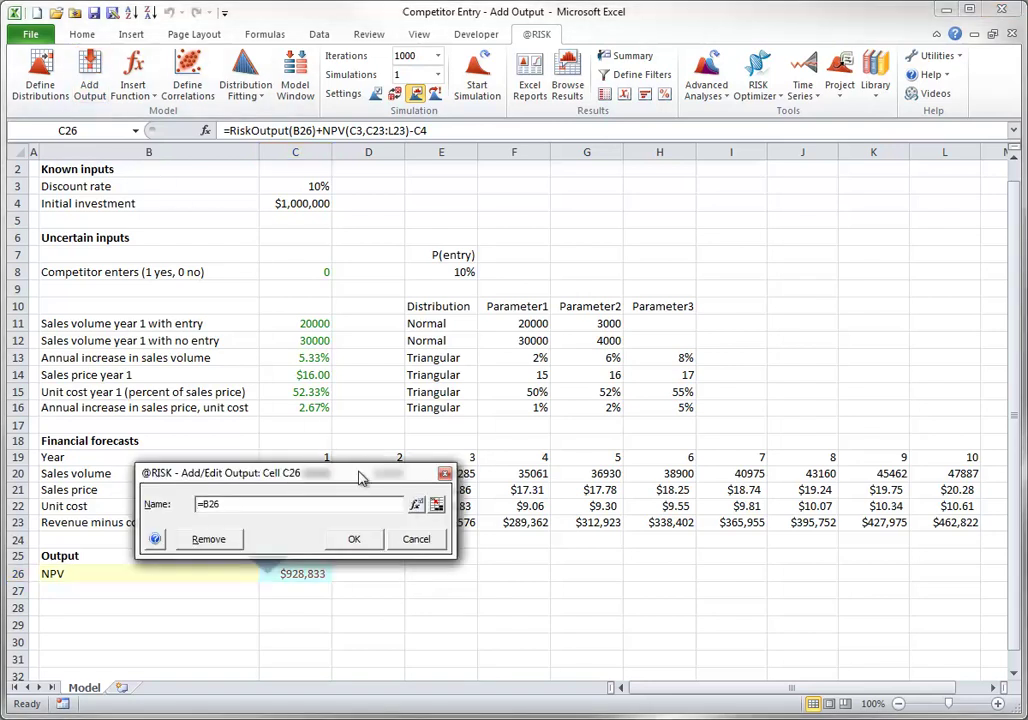
click(417, 507)
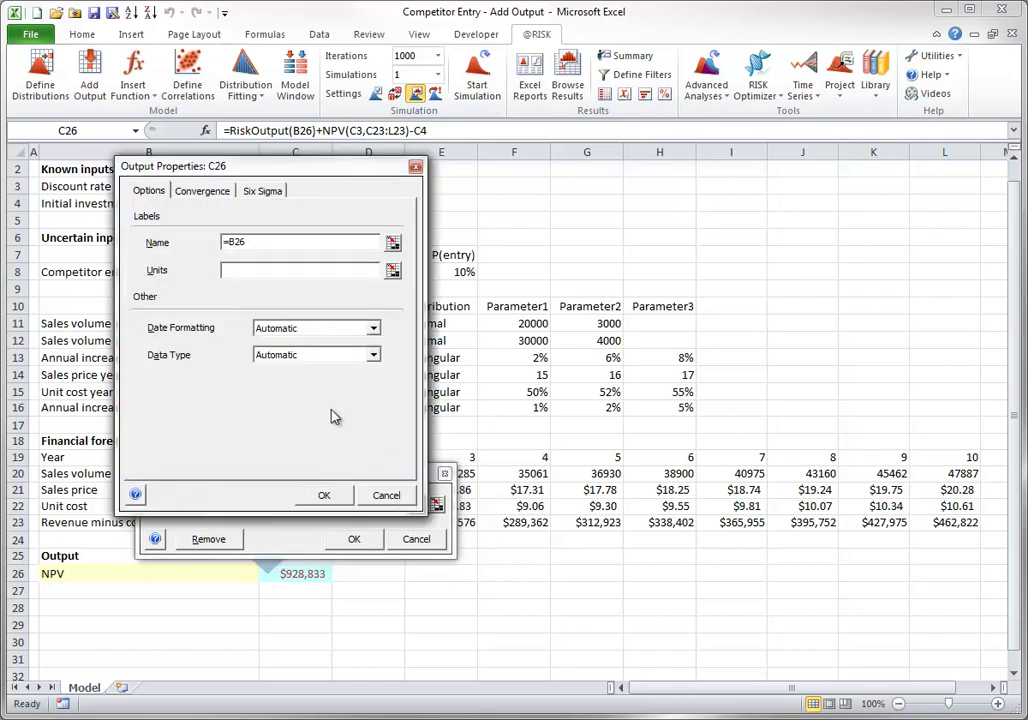
click(229, 269)
text(Dollars)
click(324, 494)
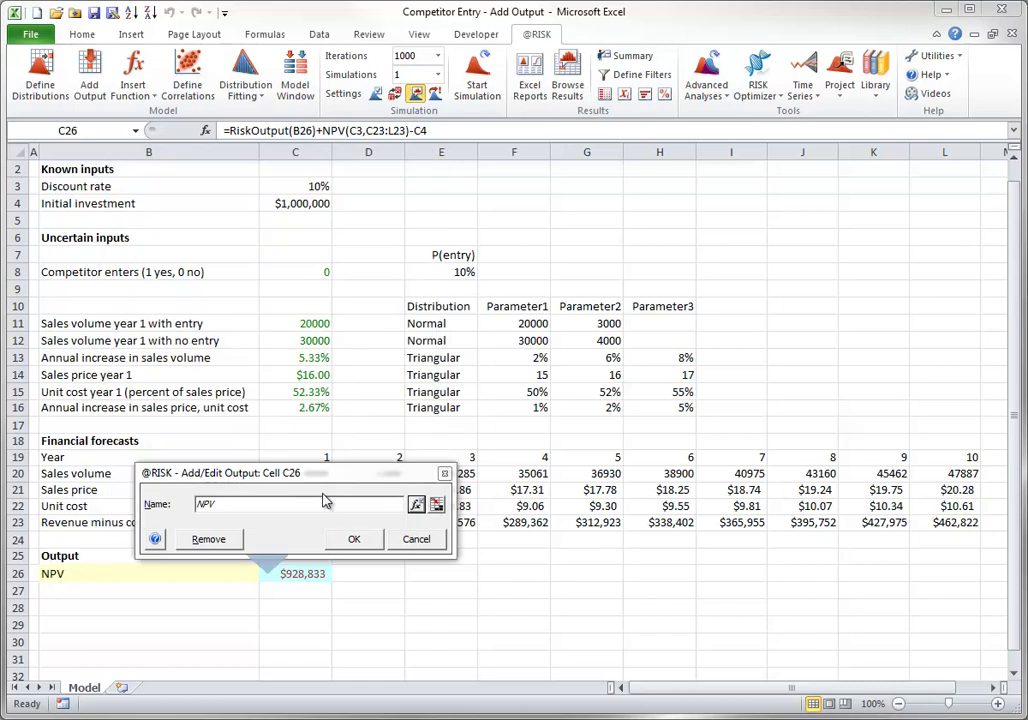
click(354, 539)
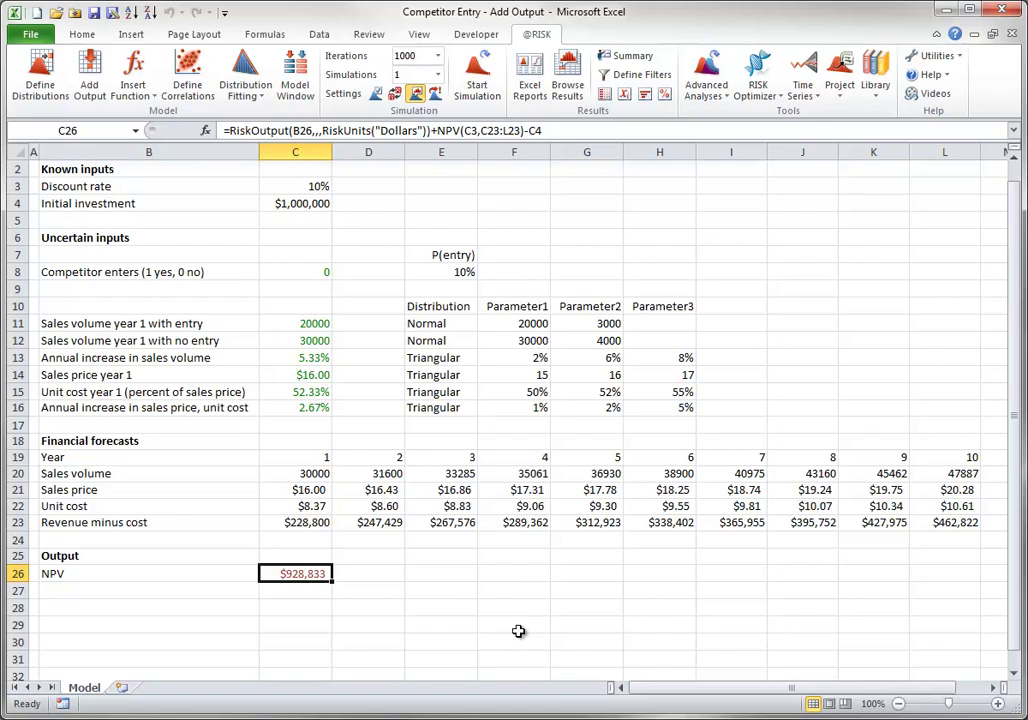
double_click(305, 574)
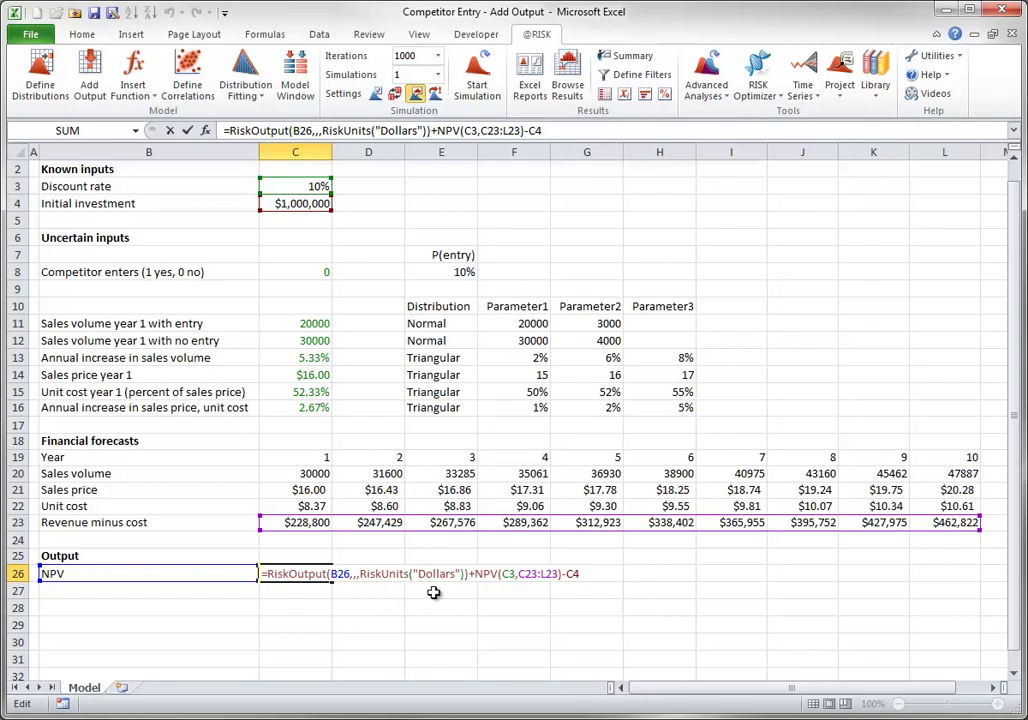
key(ctrl+Return)
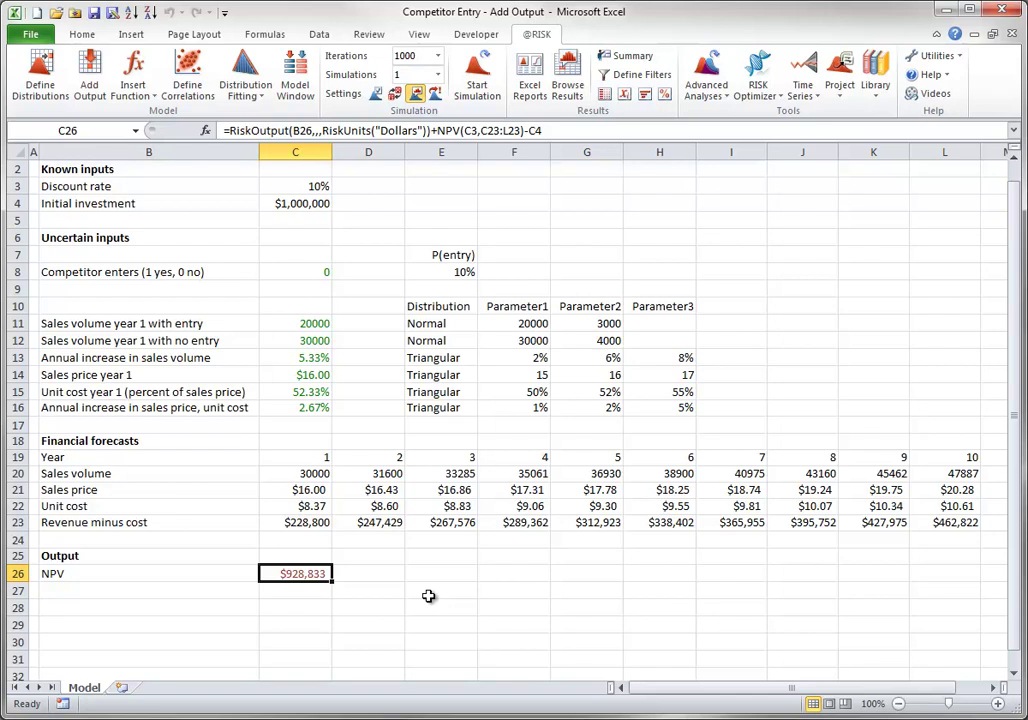
drag(320, 489, 990, 489)
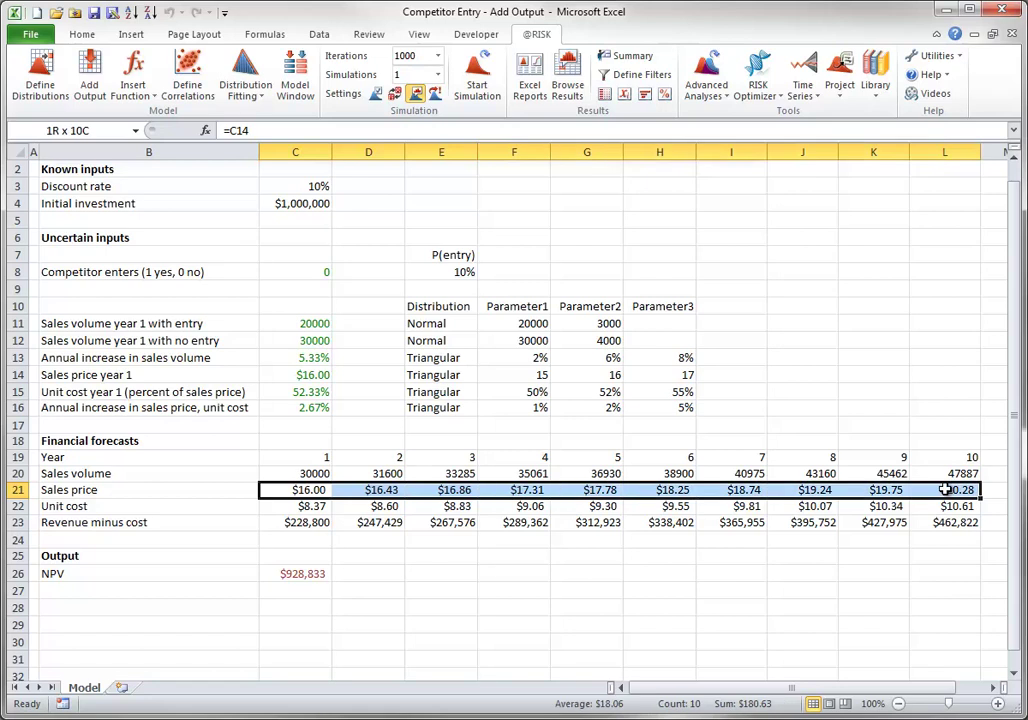
click(92, 68)
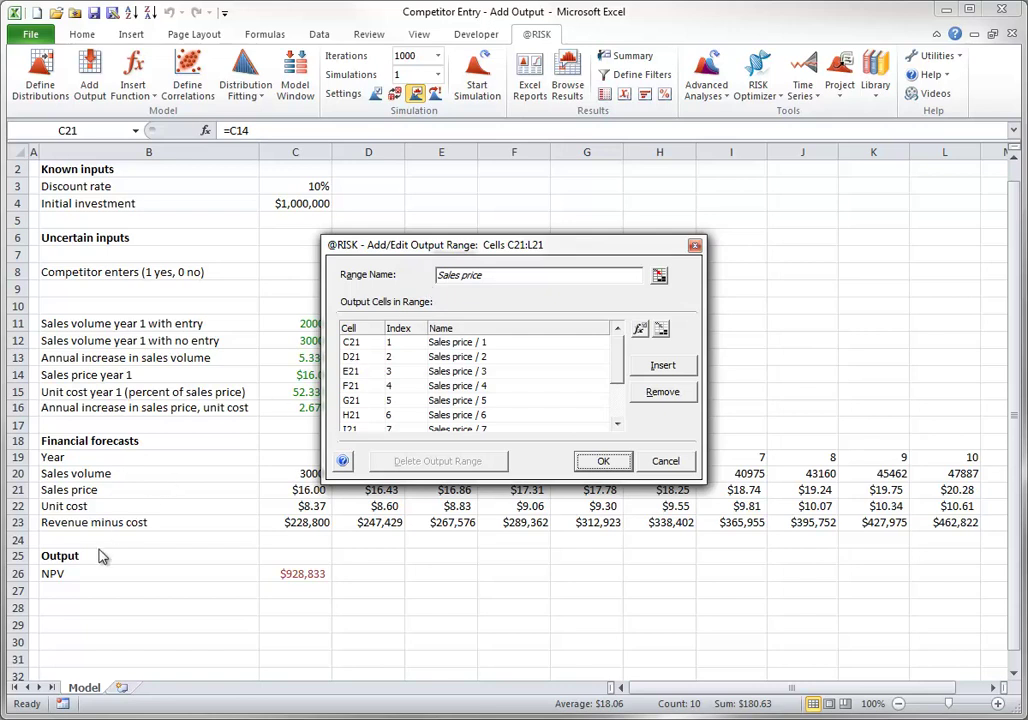
click(601, 463)
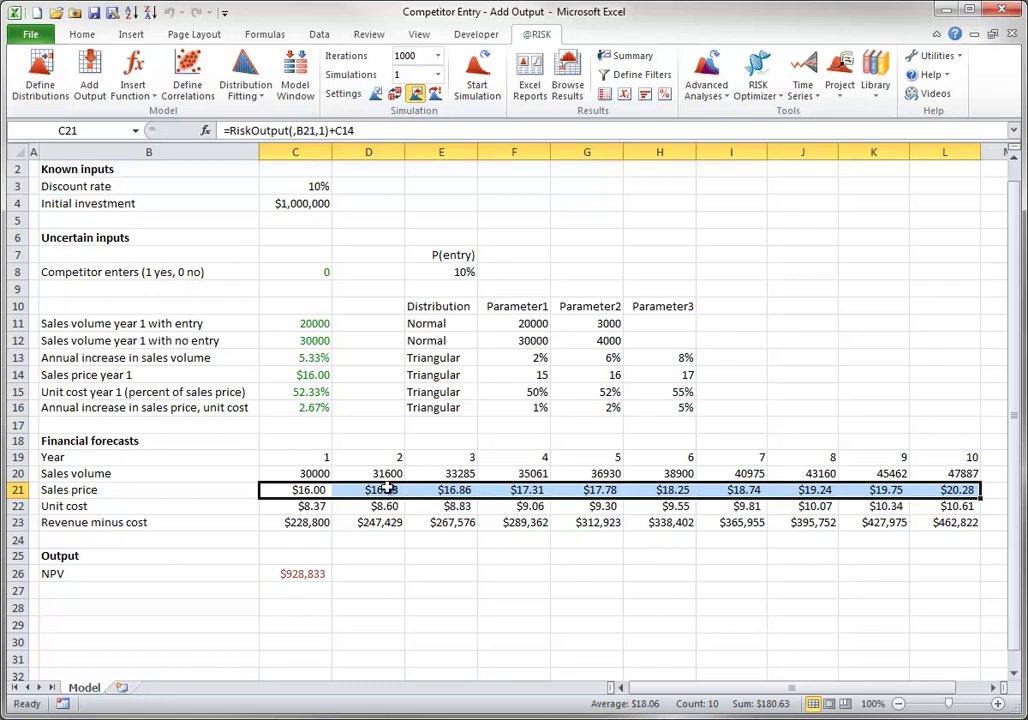
click(447, 490)
double_click(447, 490)
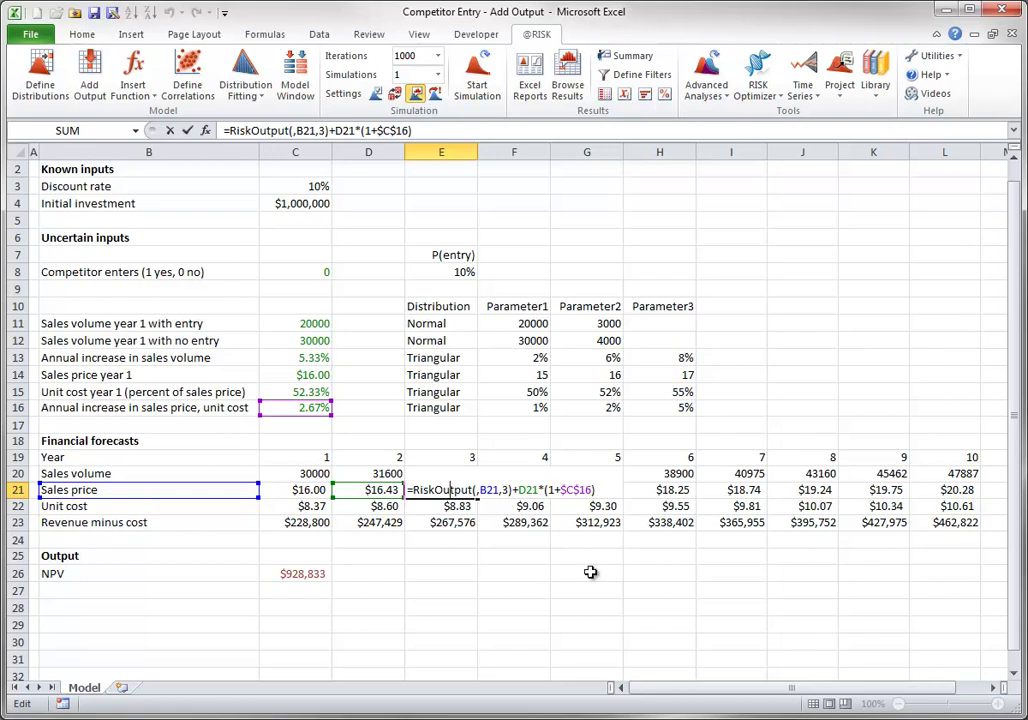
key(ctrl+Return)
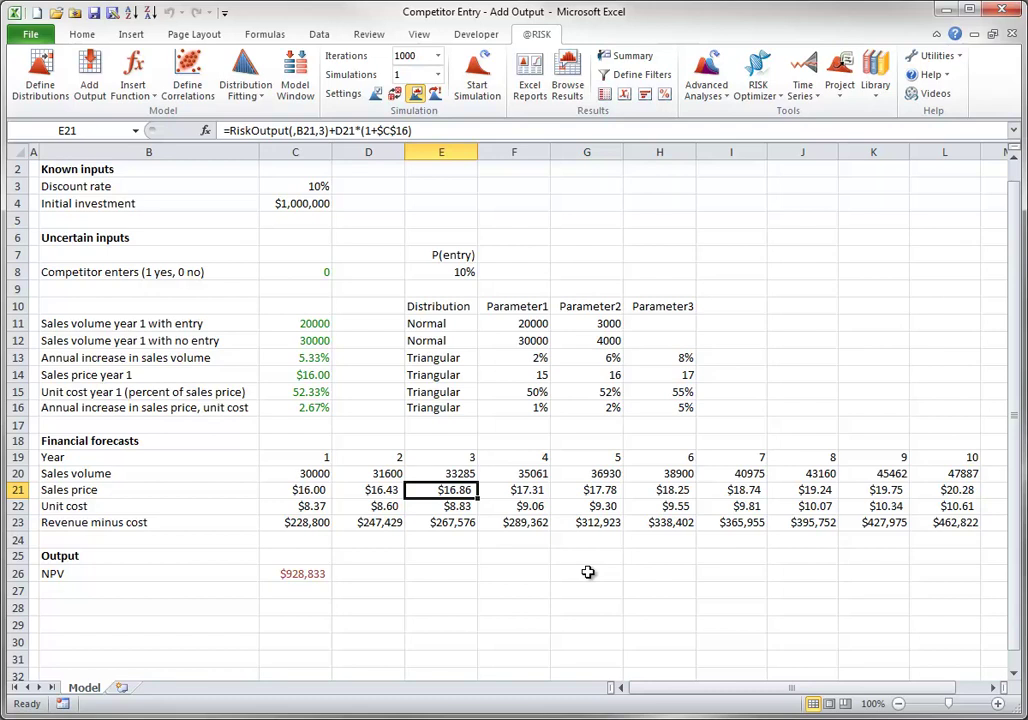
- Run the simulation and chart the Sales price cells C21:L21 as a Summary Trend graph
click(477, 78)
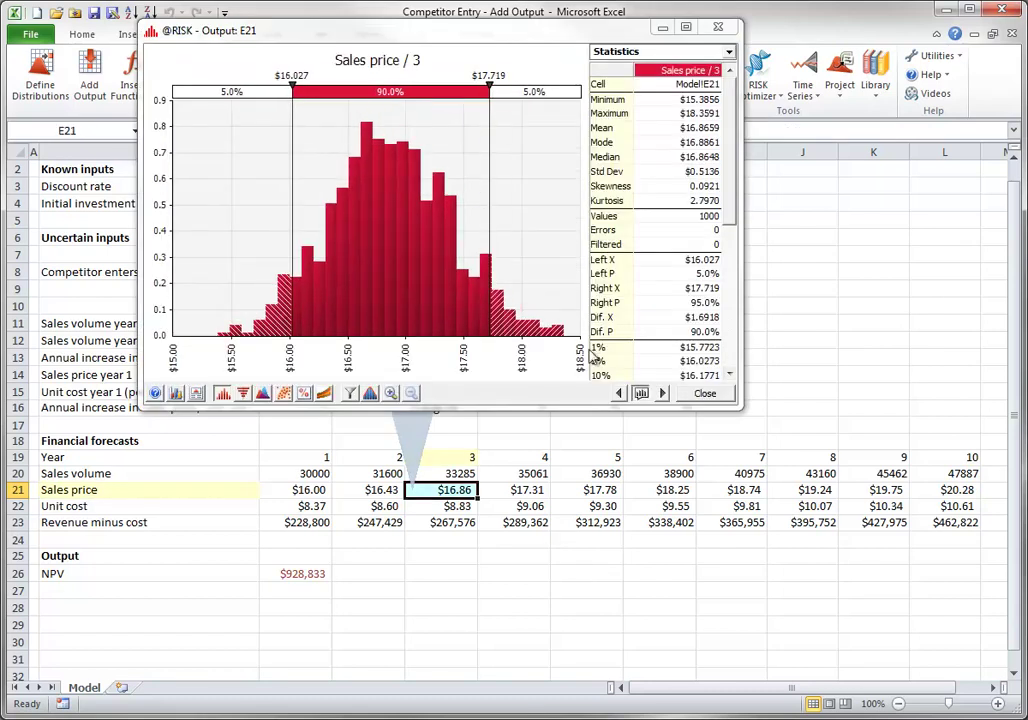
click(324, 394)
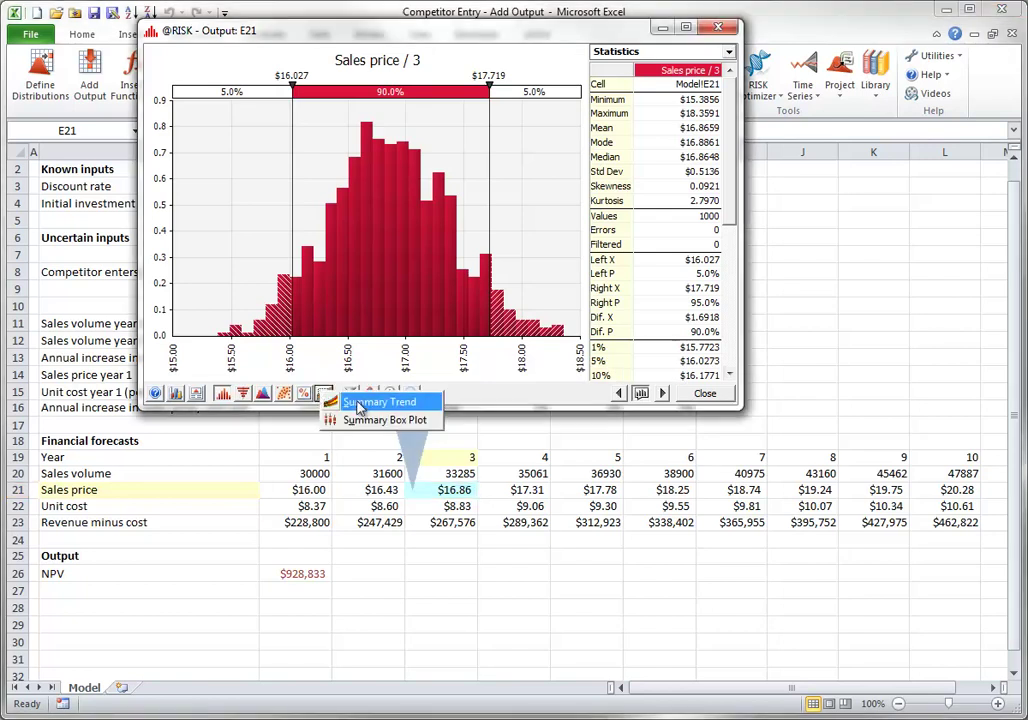
click(340, 402)
drag(319, 489, 975, 489)
click(823, 461)
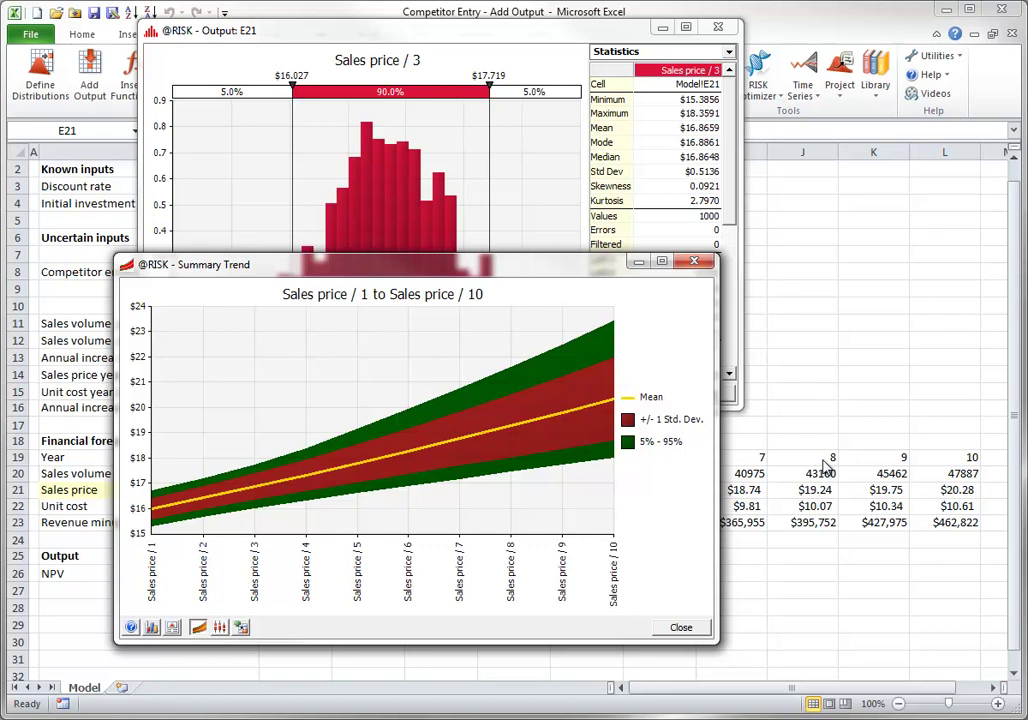
- Close both graph windows, delete the RiskOutput wrapper from C26's formula, then undo it
click(680, 628)
click(700, 397)
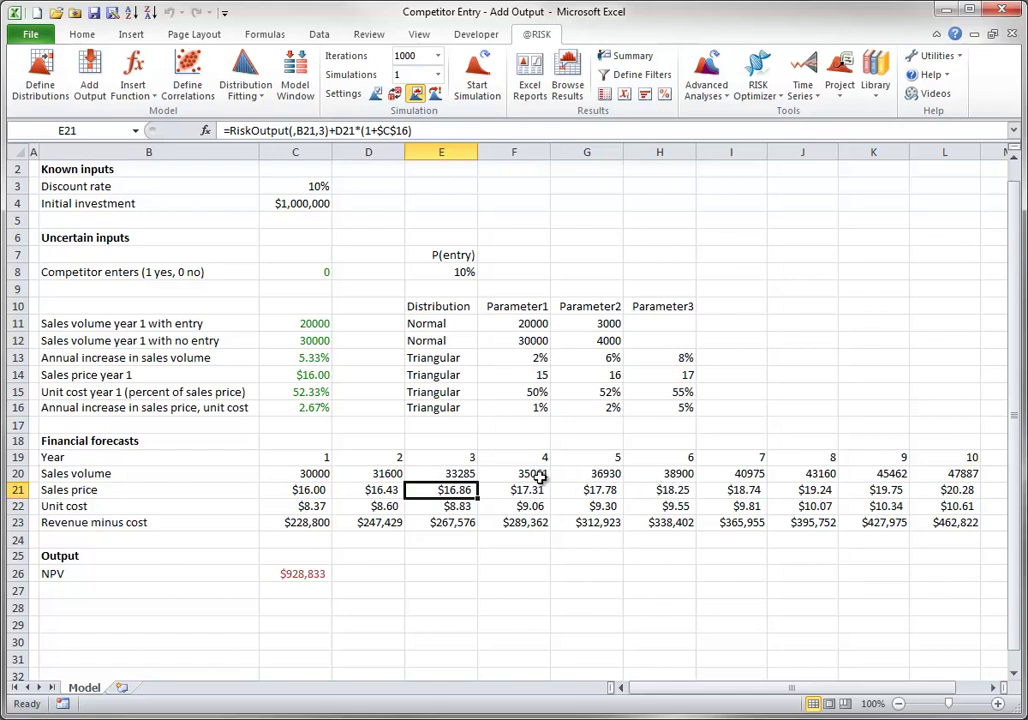
click(285, 575)
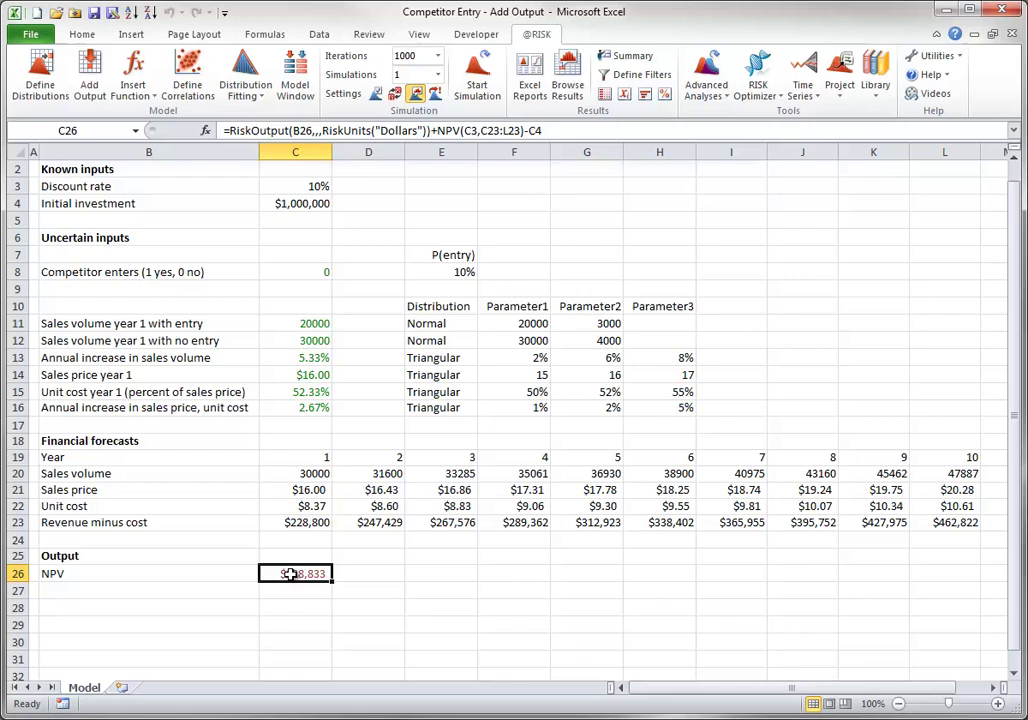
click(232, 131)
drag(230, 131, 437, 131)
key(Delete)
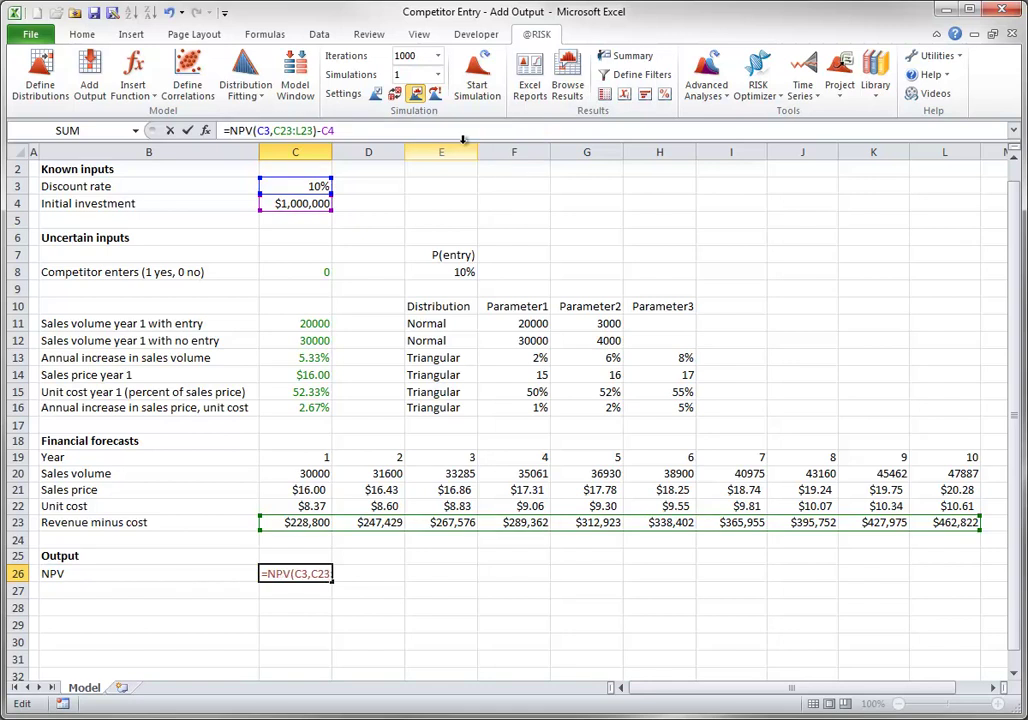
key(Tab)
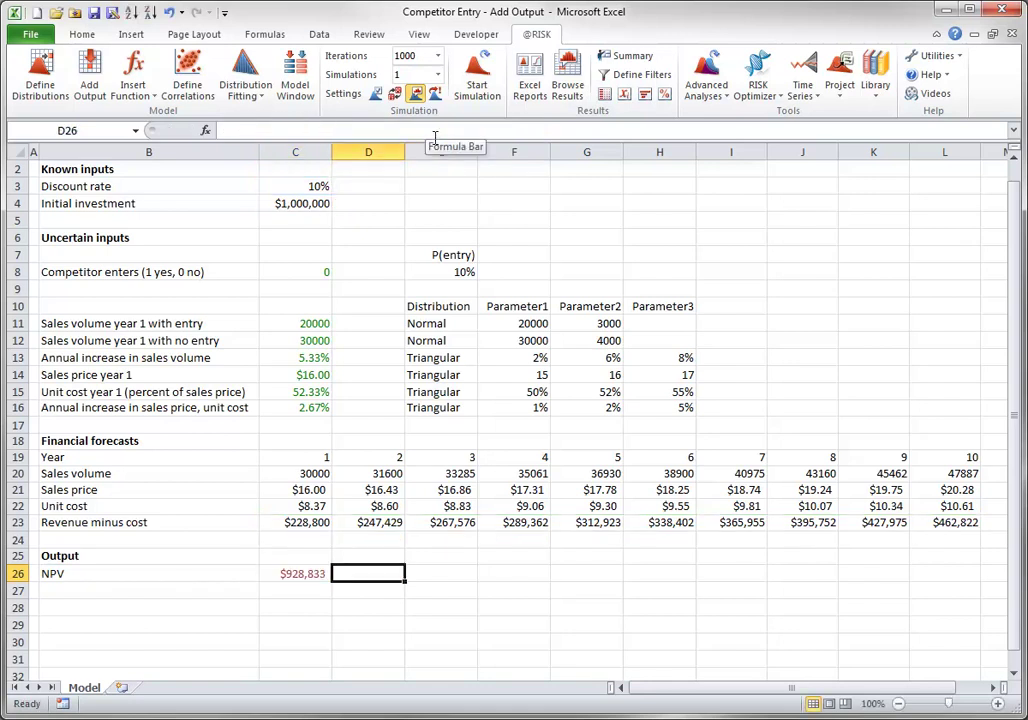
key(Left)
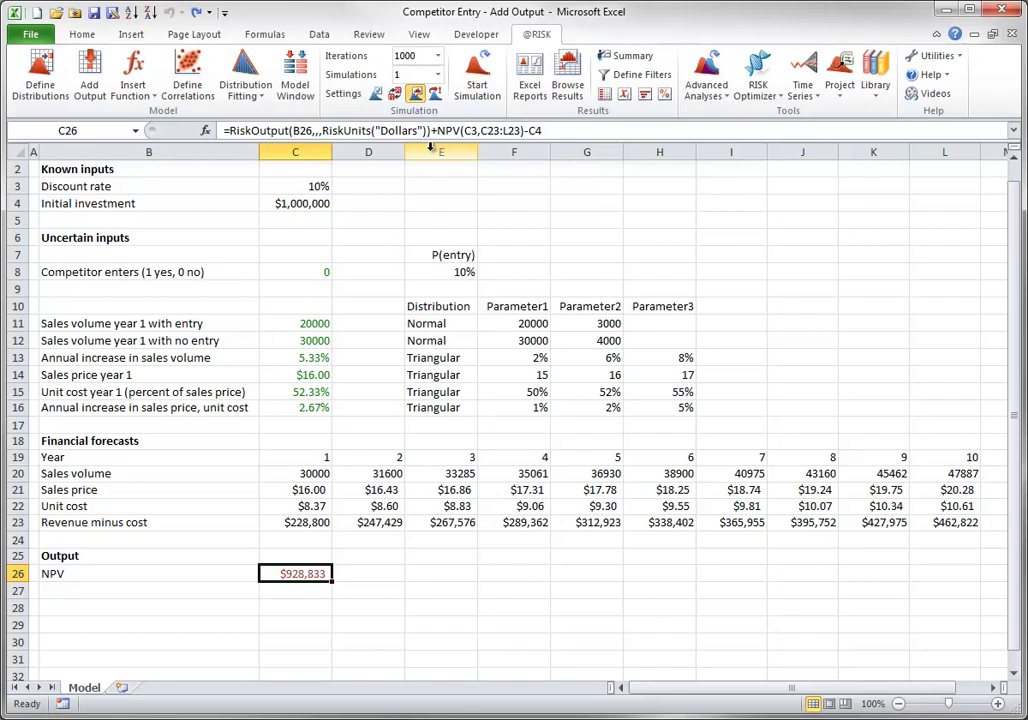
- Remove C26 as an output, then re-add it under the default name NPV / 1
click(82, 66)
click(210, 541)
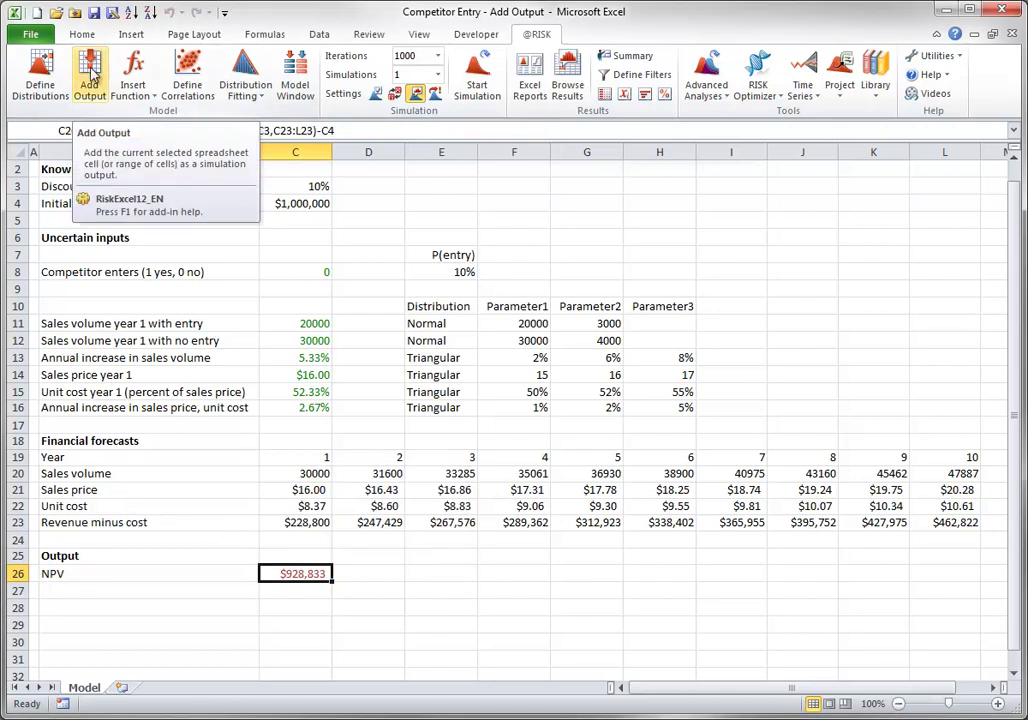
click(91, 72)
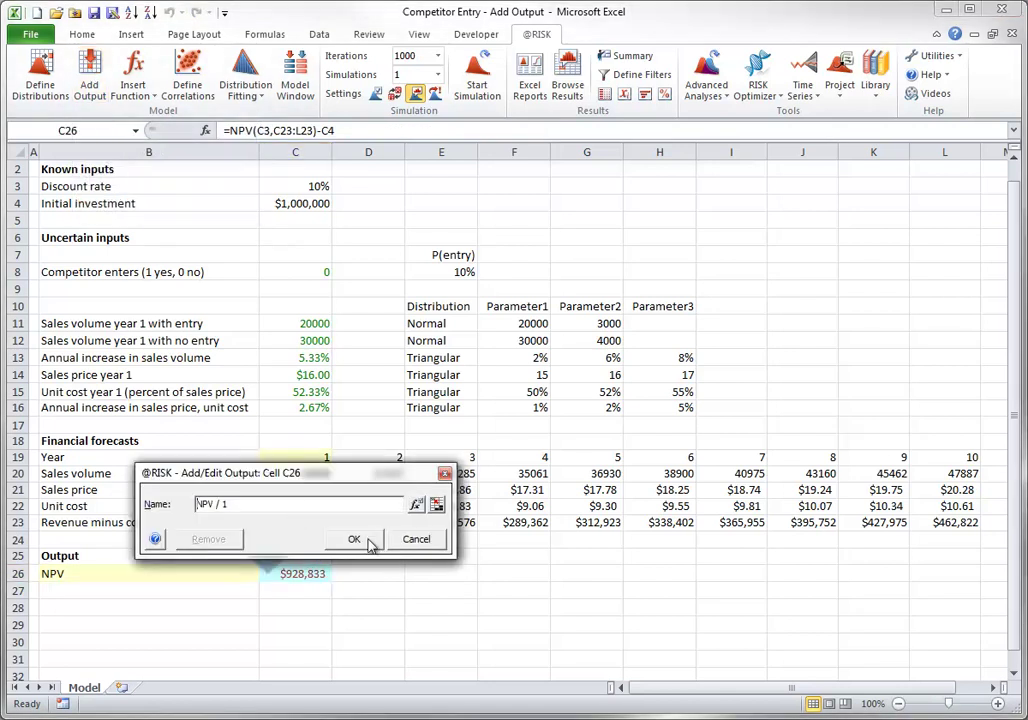
click(370, 540)
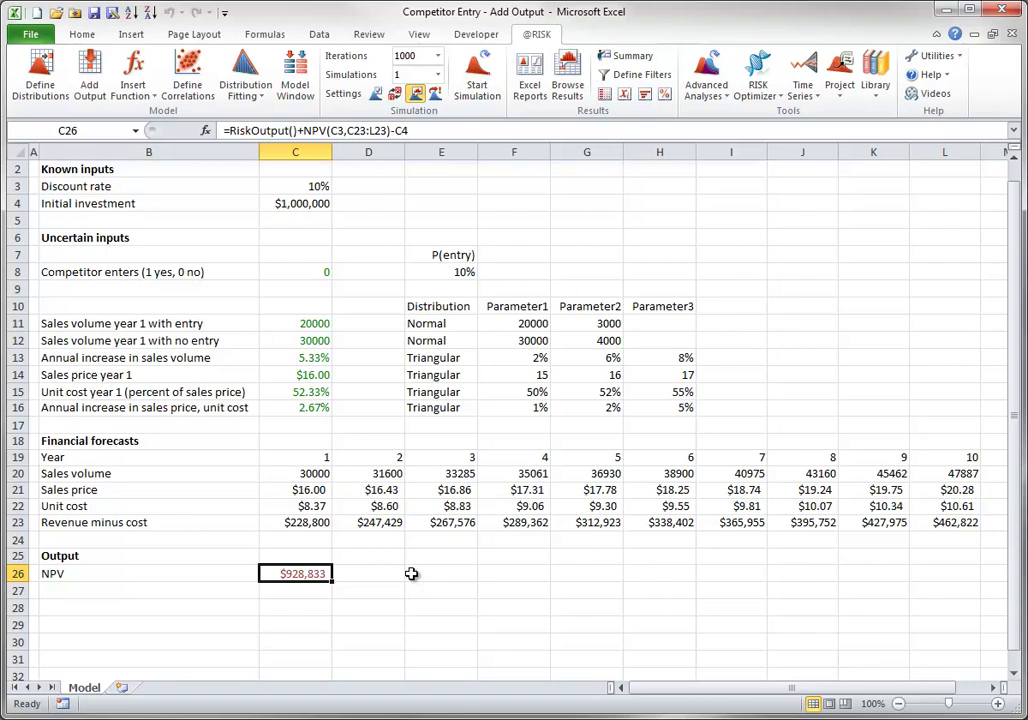
- In the Model Window's Outputs list, delete the NPV / 1 output from C26
click(295, 75)
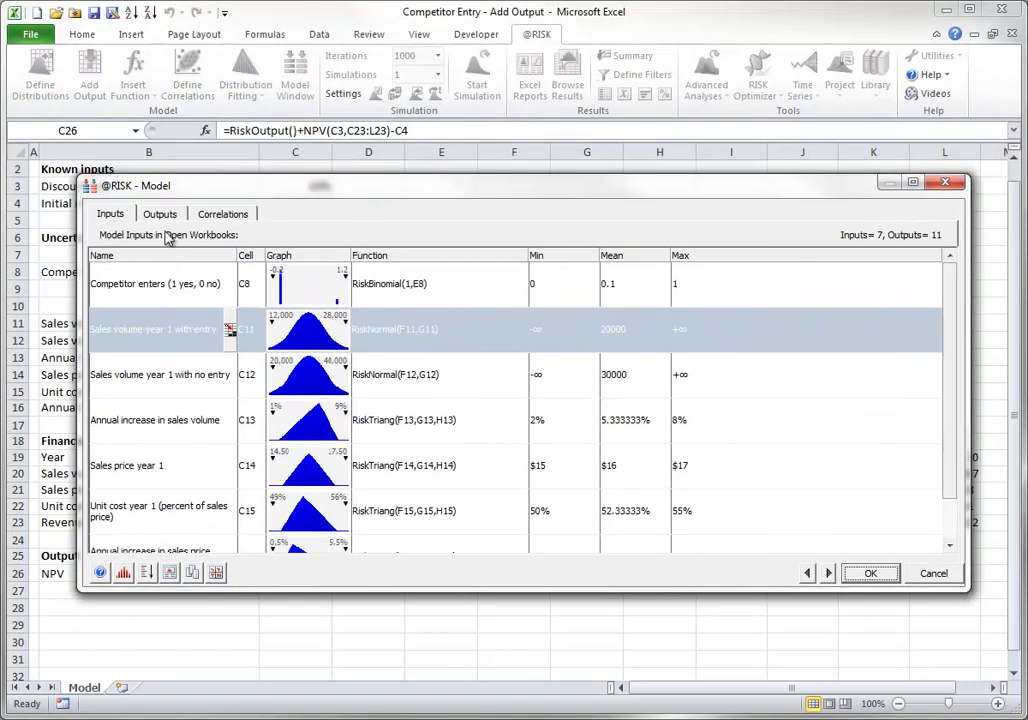
click(157, 216)
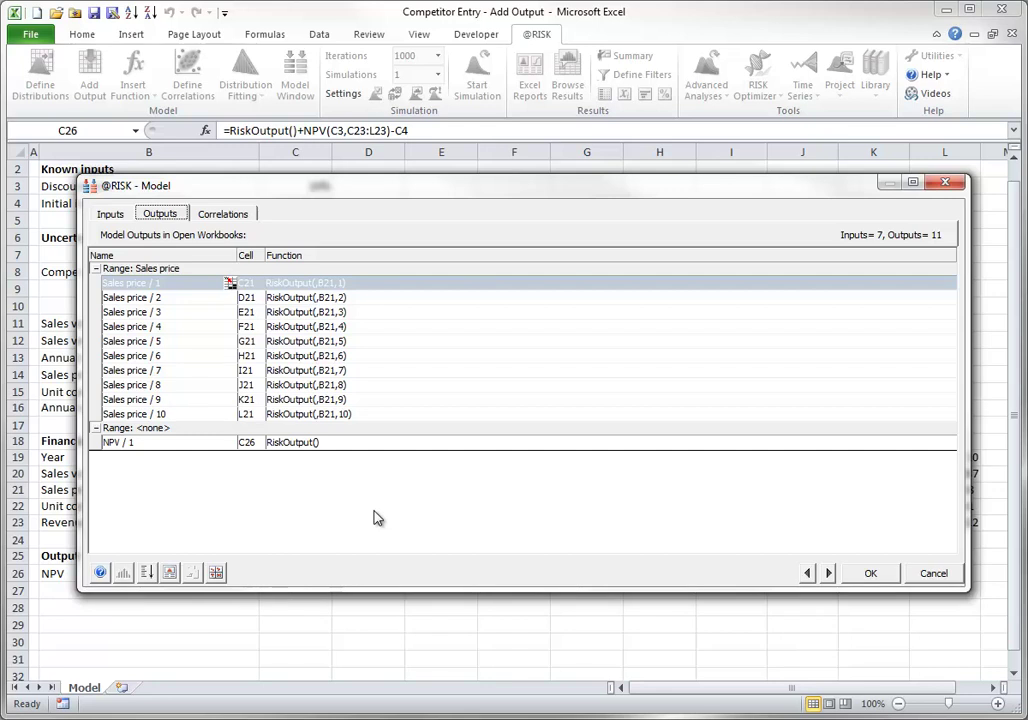
click(113, 443)
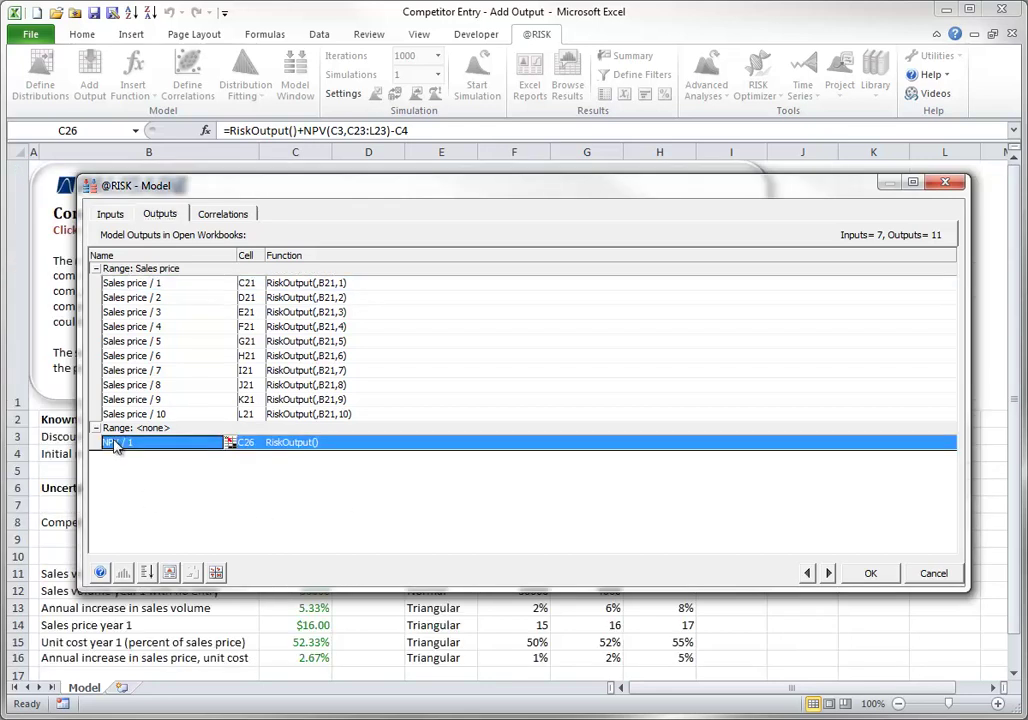
right_click(113, 443)
click(153, 542)
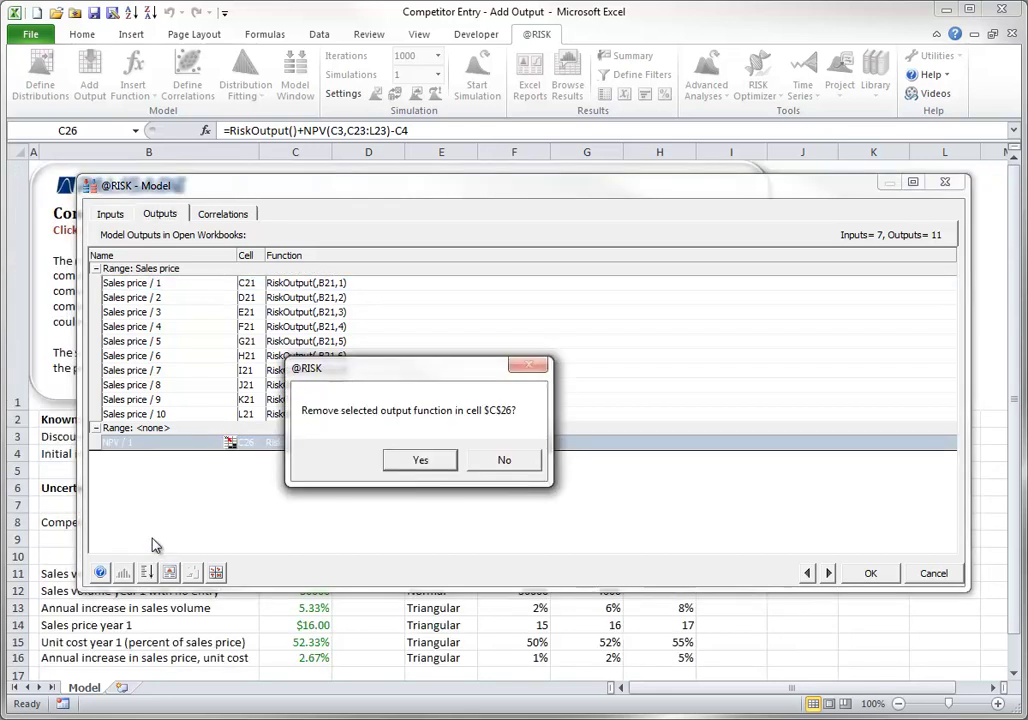
click(418, 460)
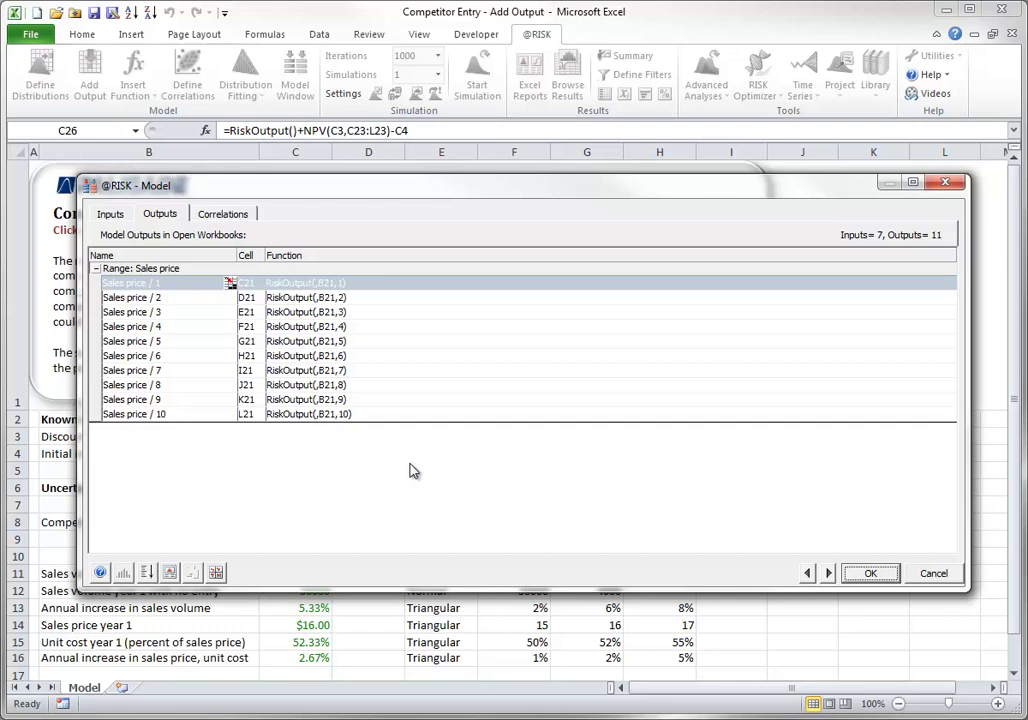
- Delete the whole Sales price output range in C21:L21
click(166, 270)
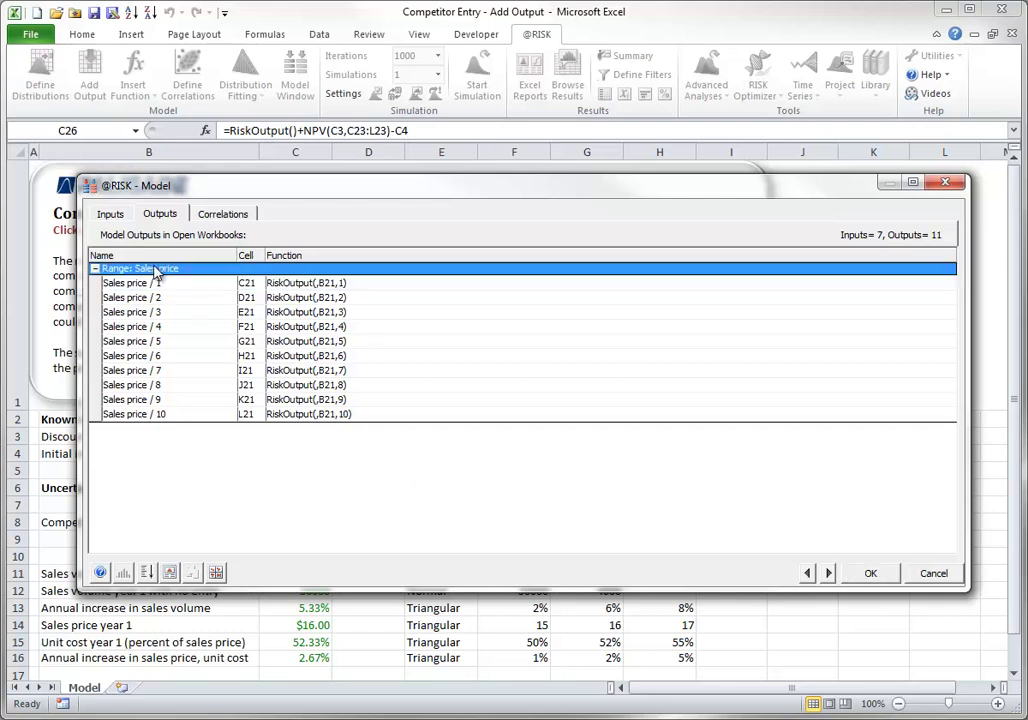
right_click(166, 272)
click(200, 277)
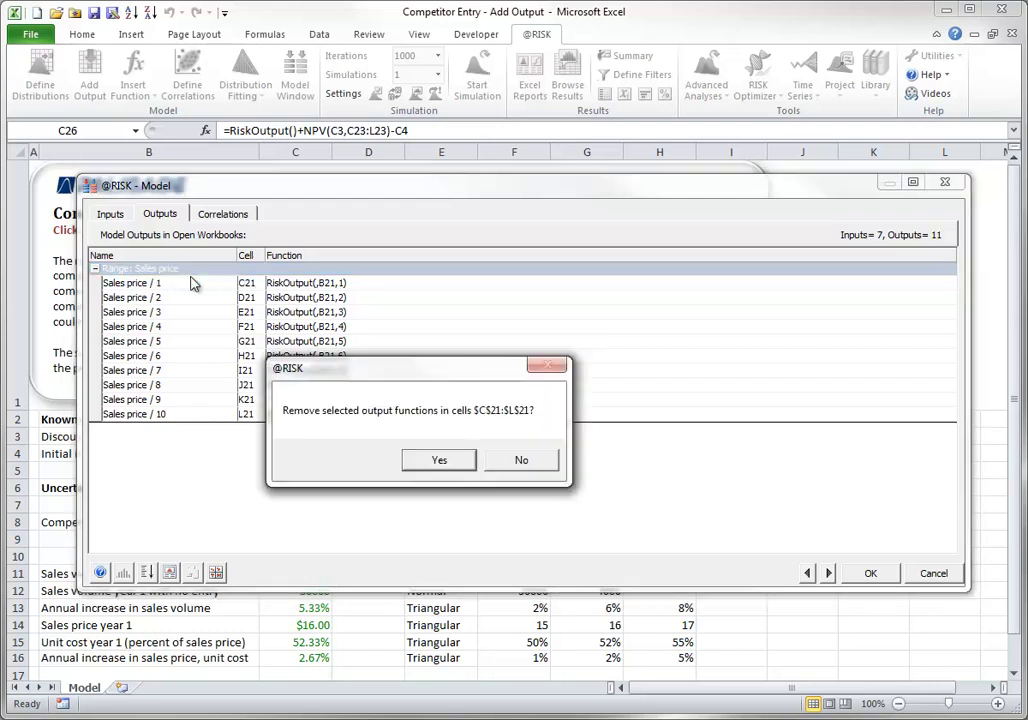
click(441, 461)
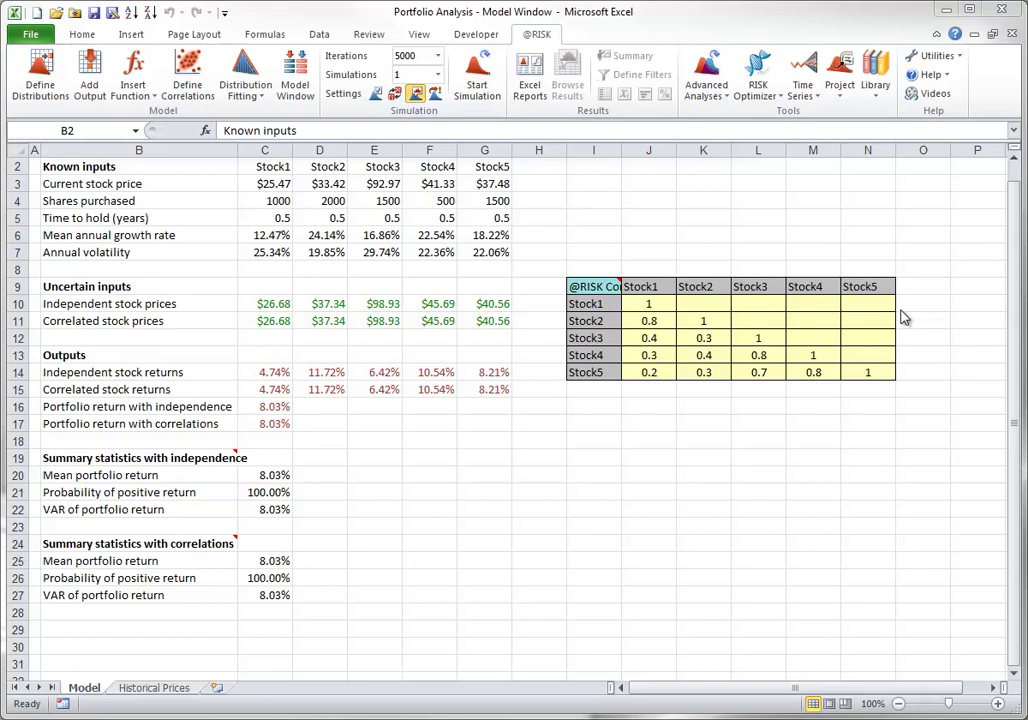
click(296, 78)
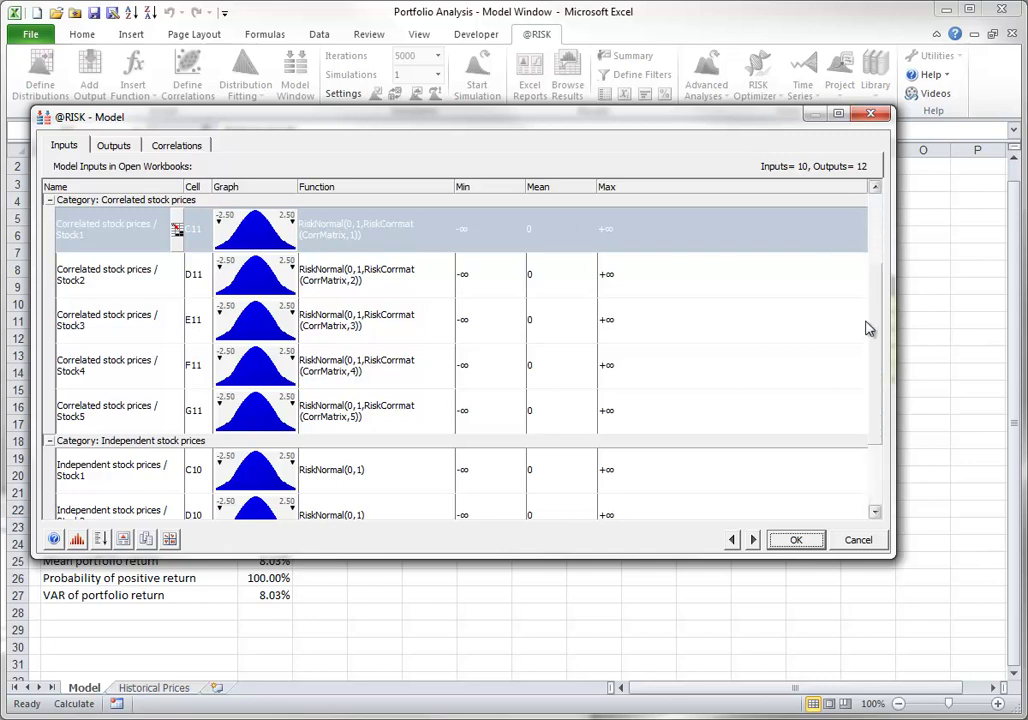
click(872, 429)
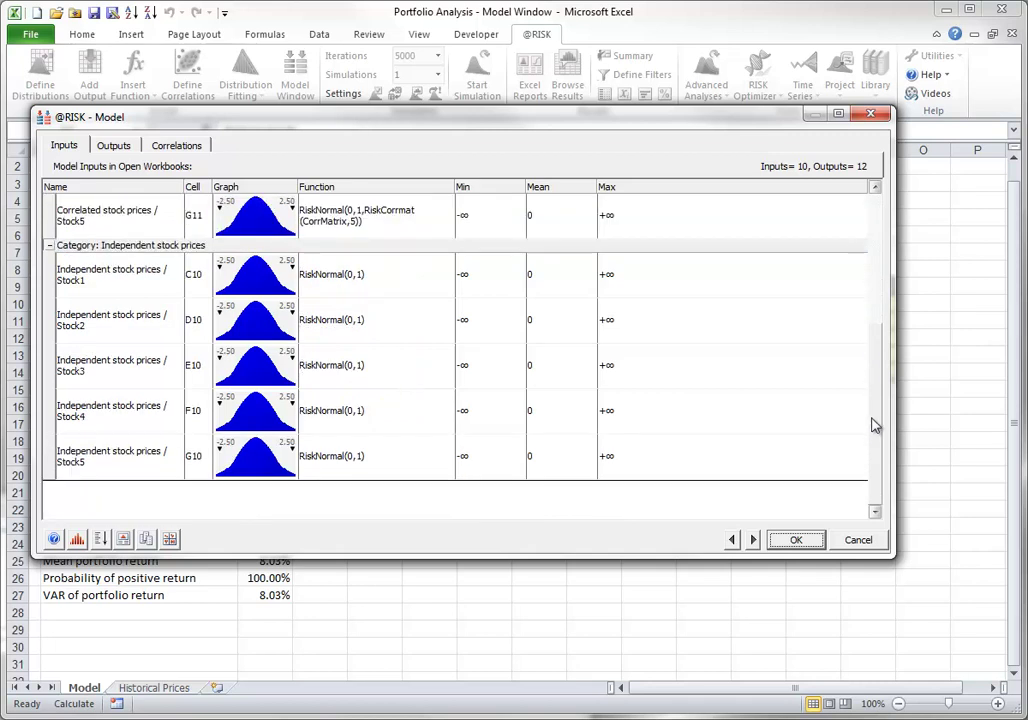
click(875, 249)
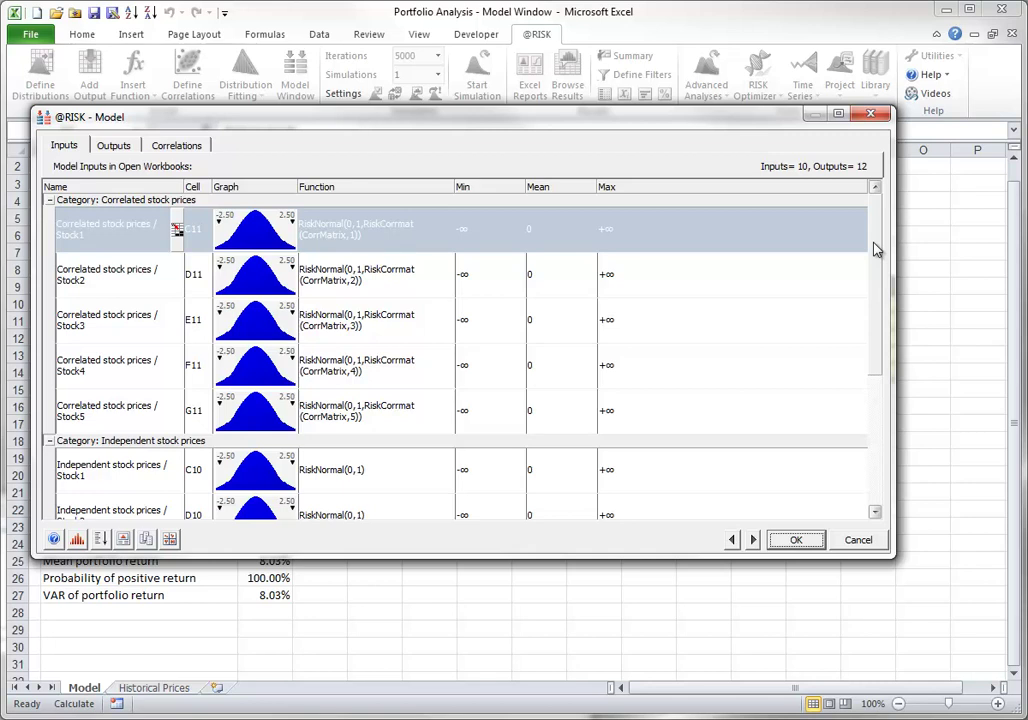
right_click(121, 229)
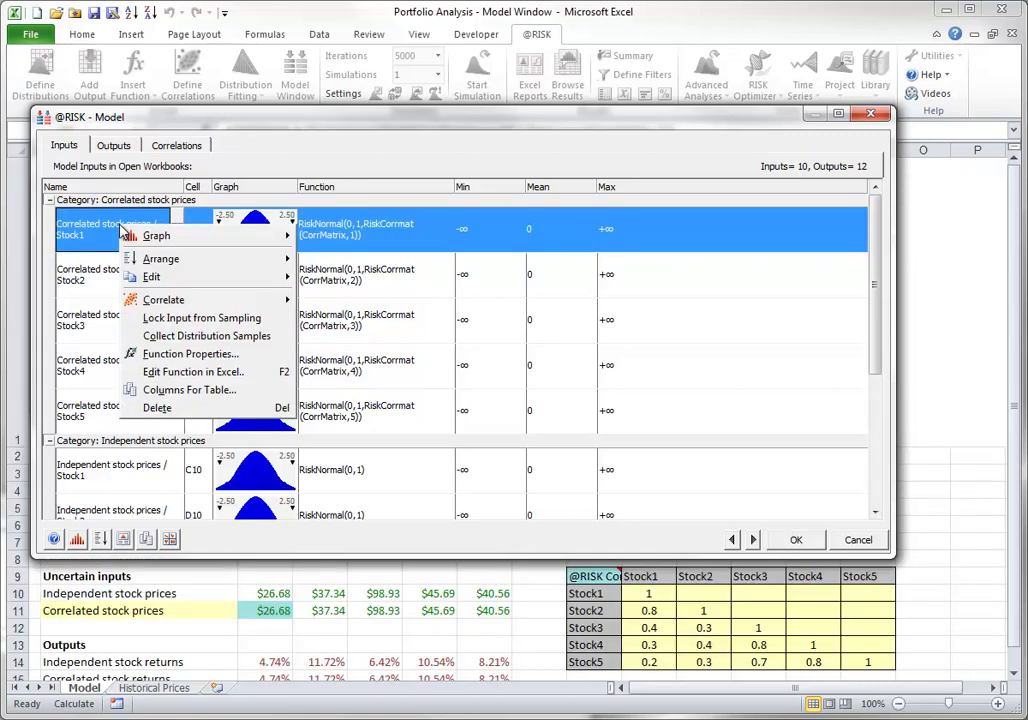
mouse_move(275, 236)
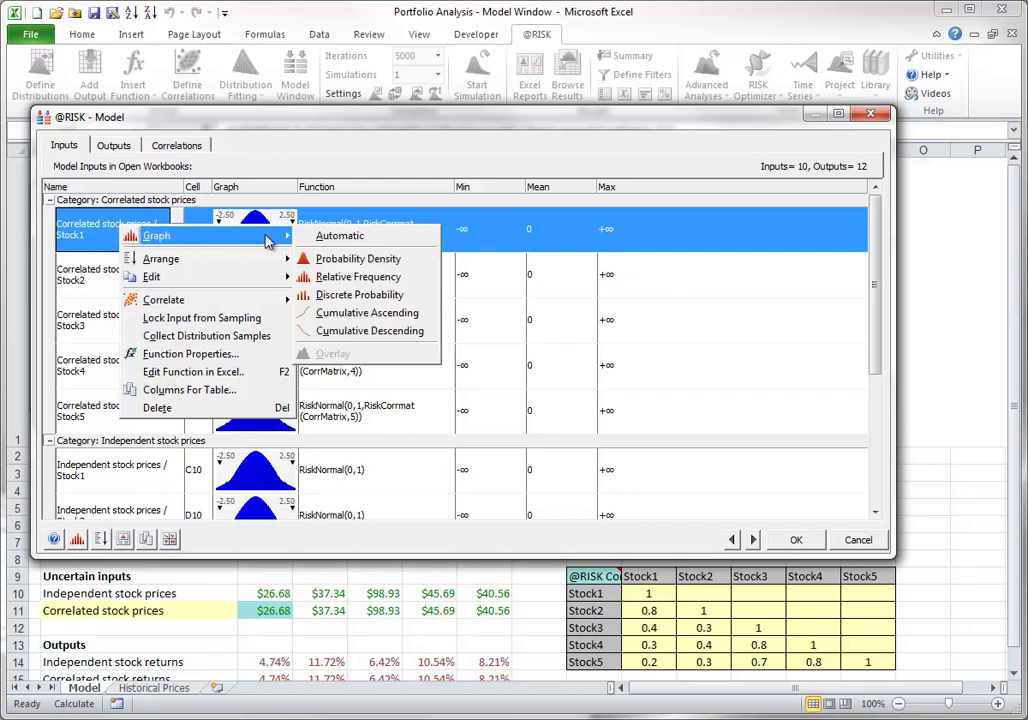
click(340, 260)
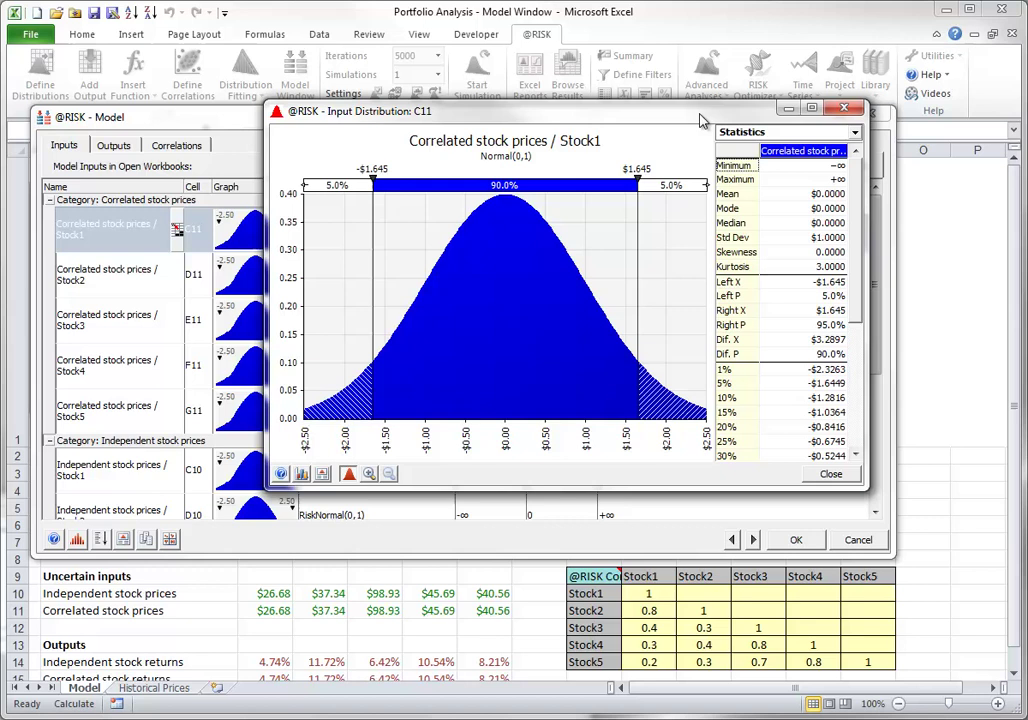
drag(703, 120, 601, 119)
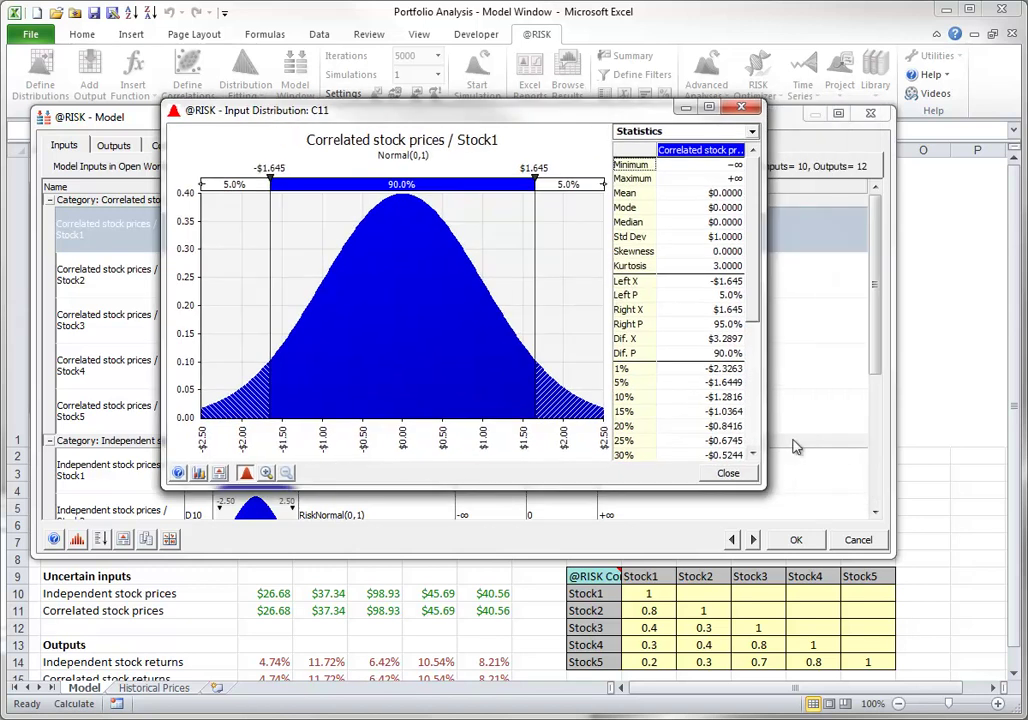
click(727, 474)
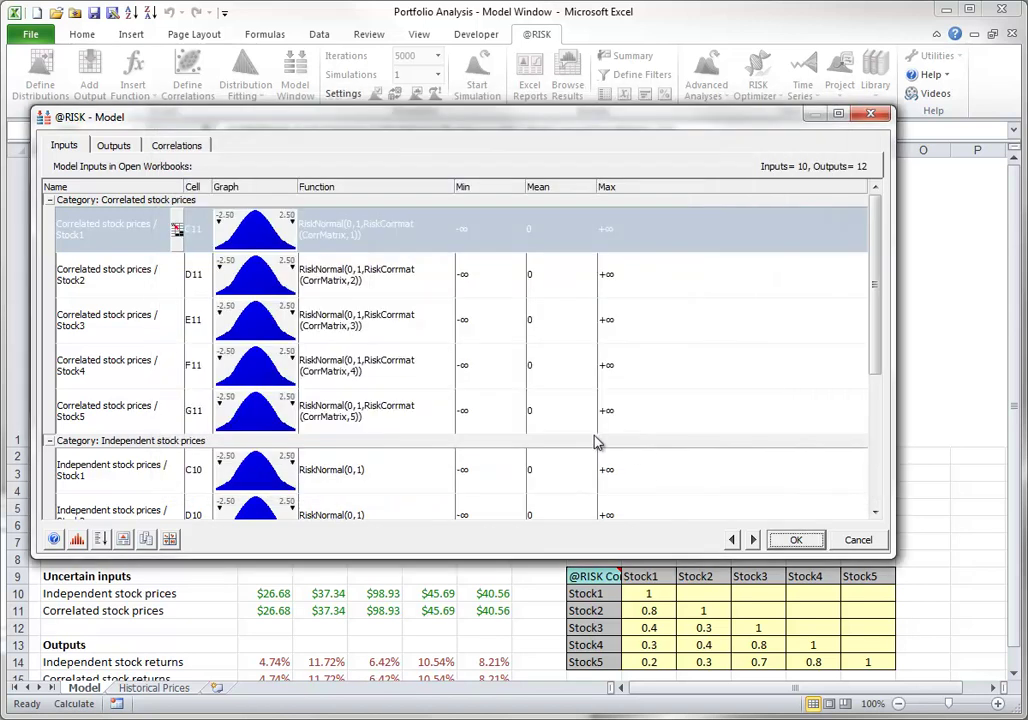
right_click(117, 233)
mouse_move(143, 268)
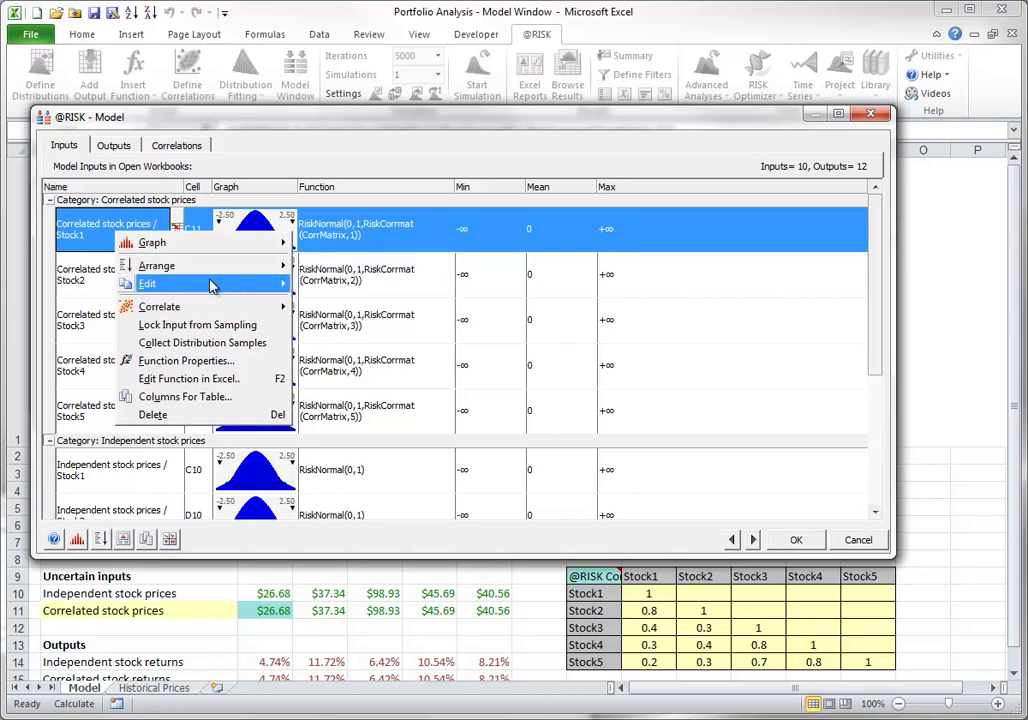
mouse_move(195, 284)
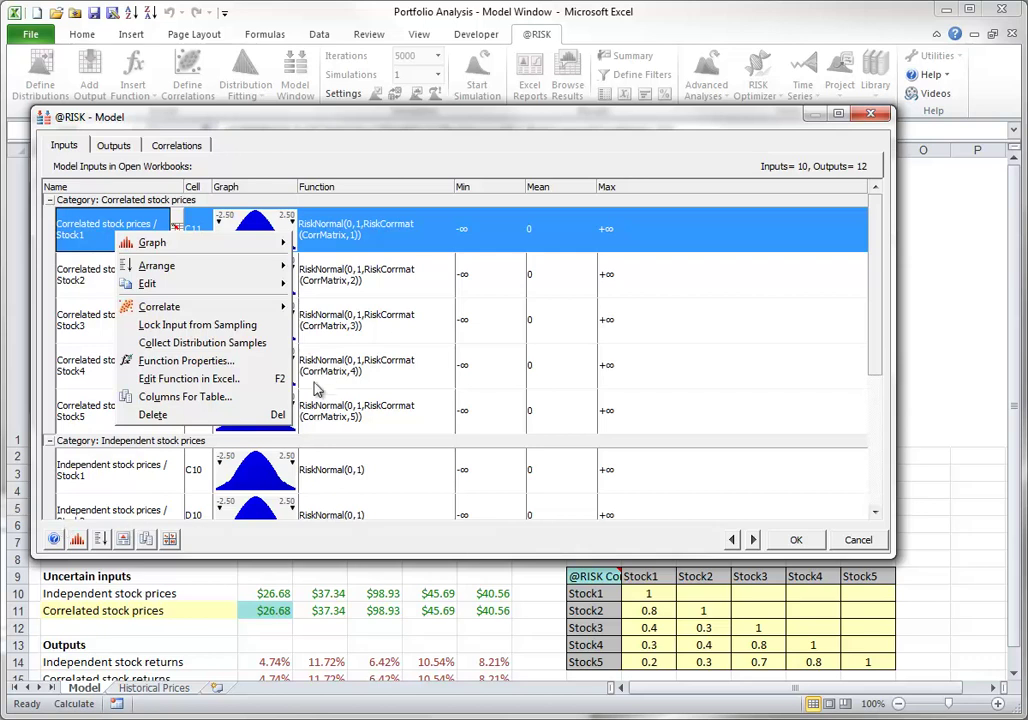
right_click(118, 227)
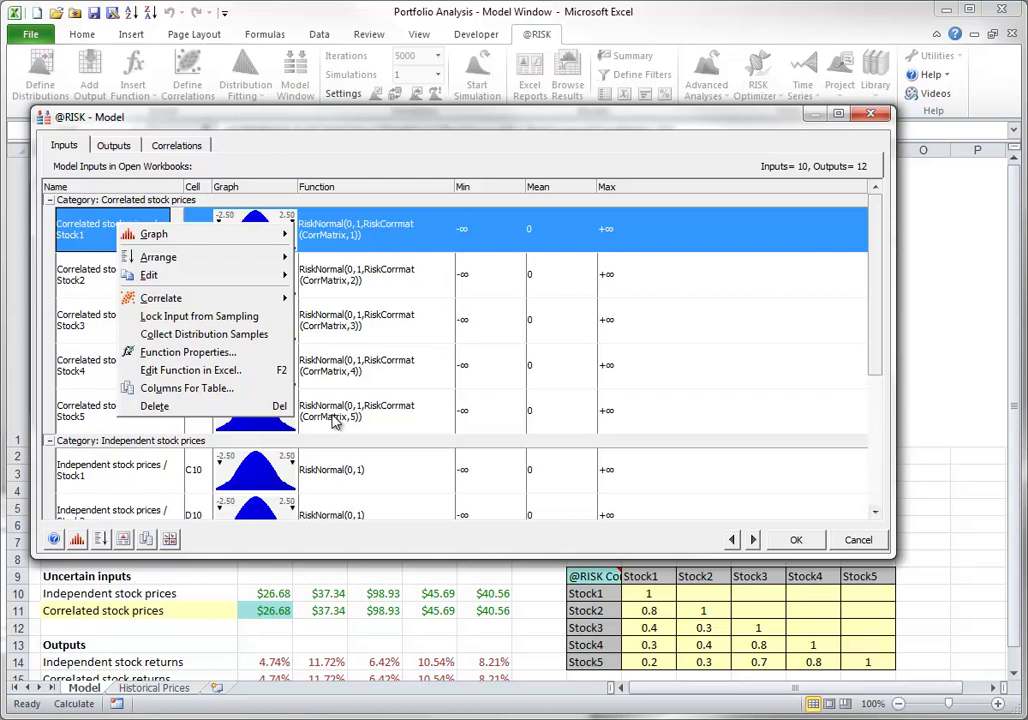
key(Escape)
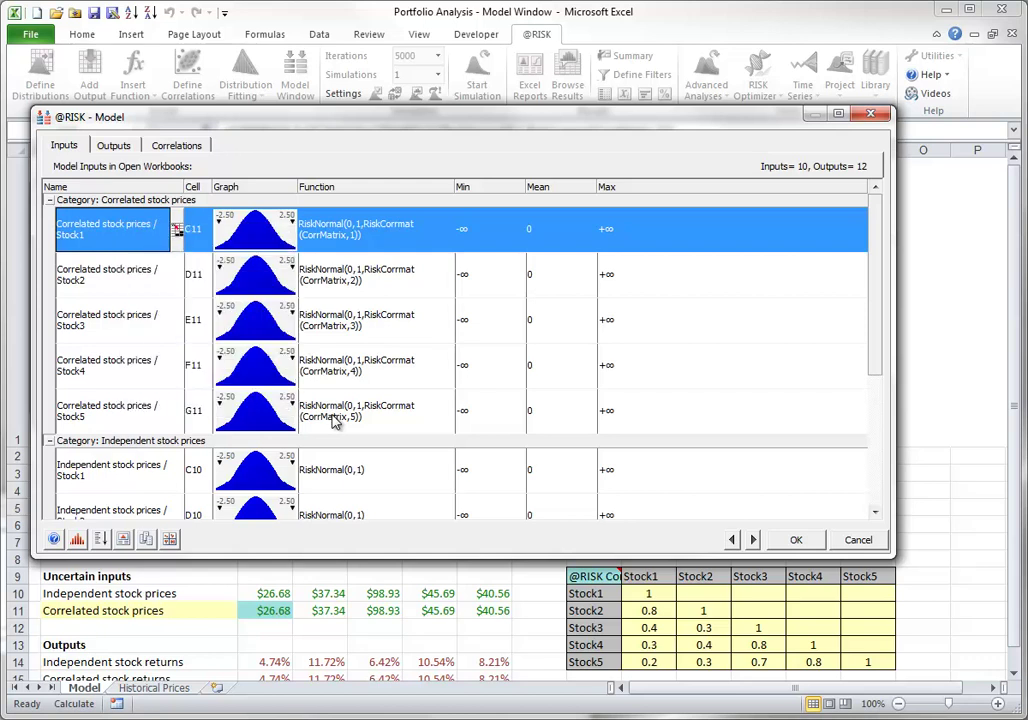
- List the 12 model outputs, including Portfolio return indep (C16) and Portfolio return corr (C17), and review an output's actions
click(115, 145)
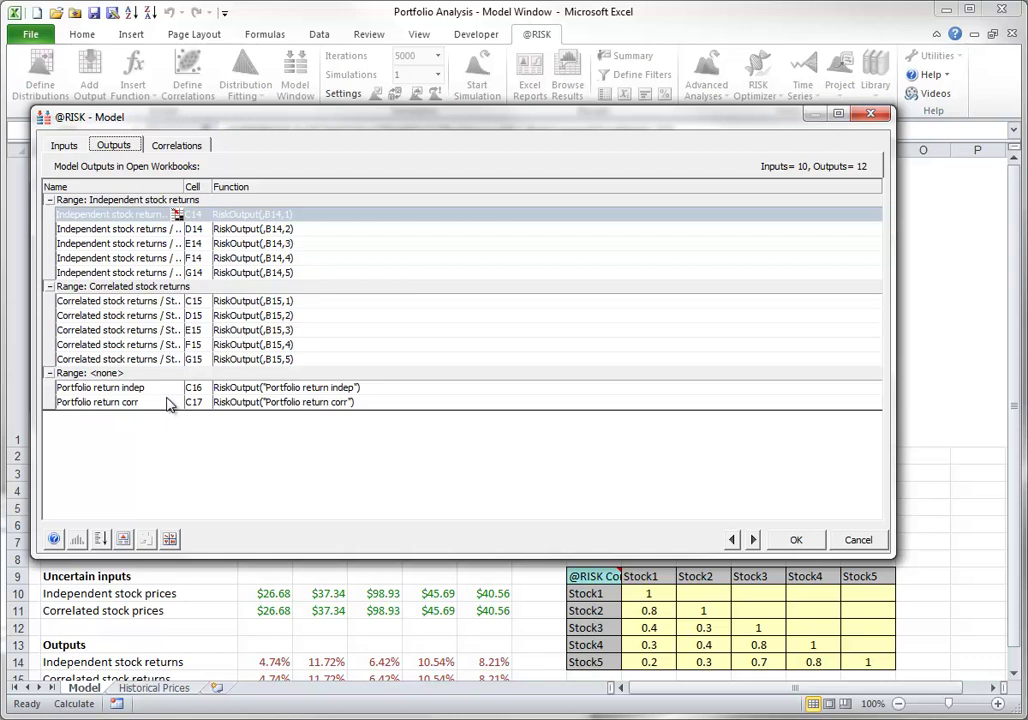
right_click(98, 217)
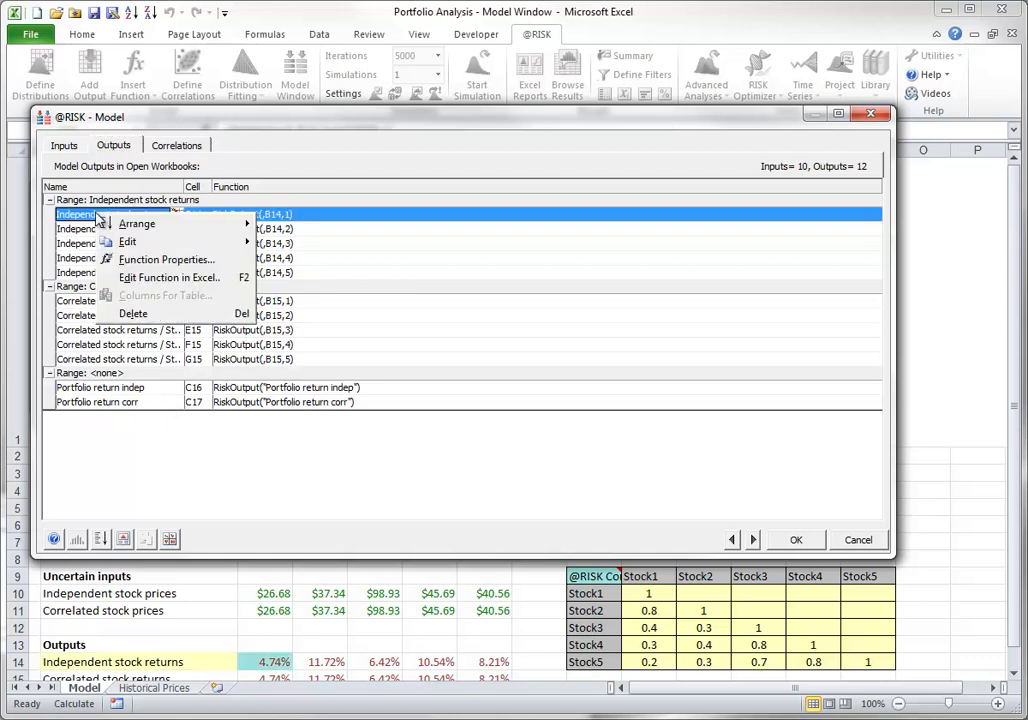
click(298, 273)
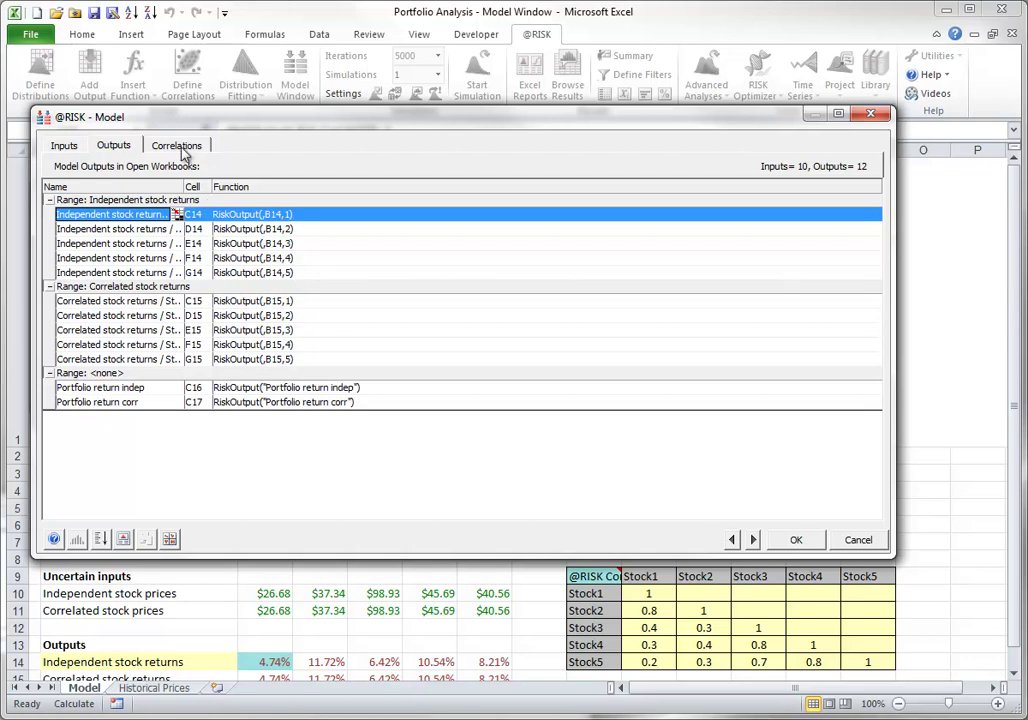
- Show the 5 x 5 CorrMatrix at $J$10:$N$14 linking correlated prices C11:G11
click(180, 146)
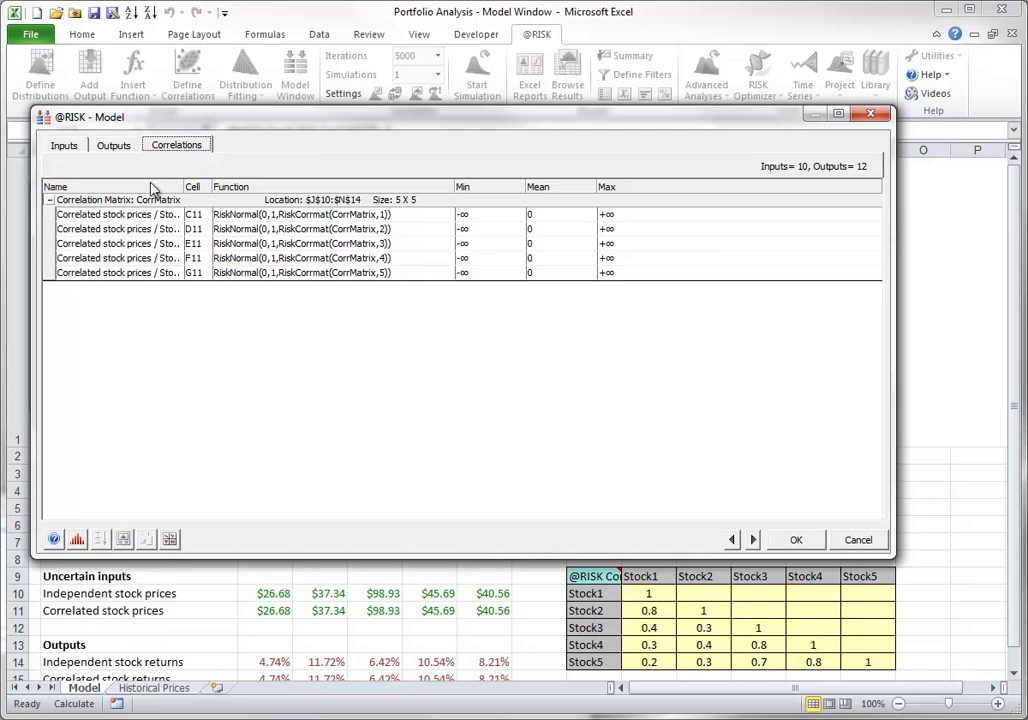
right_click(113, 219)
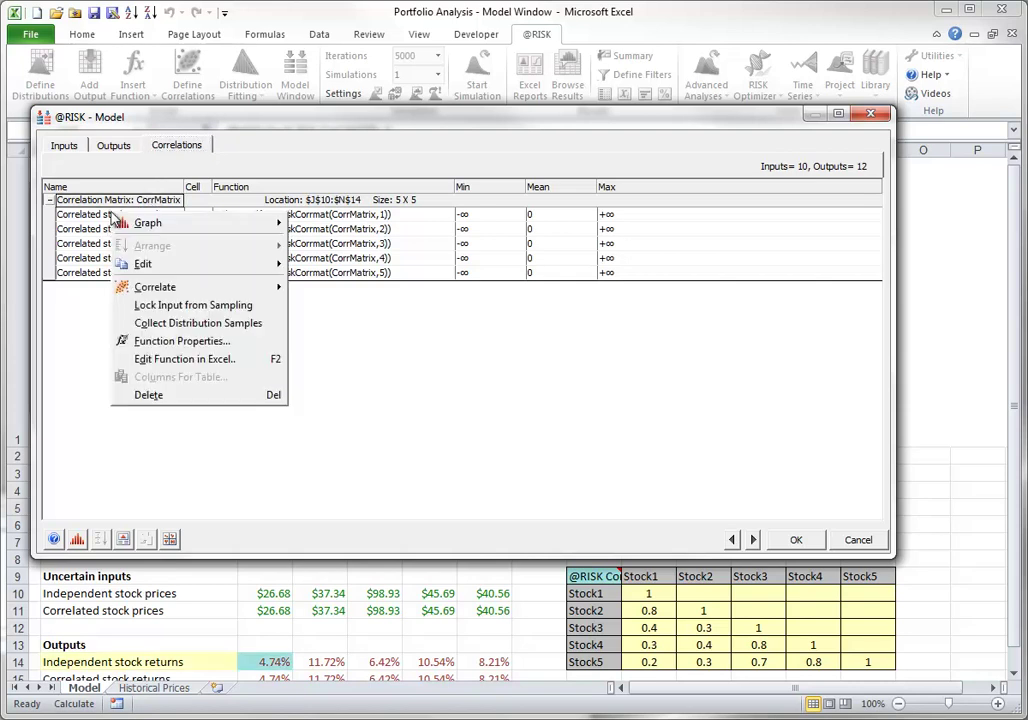